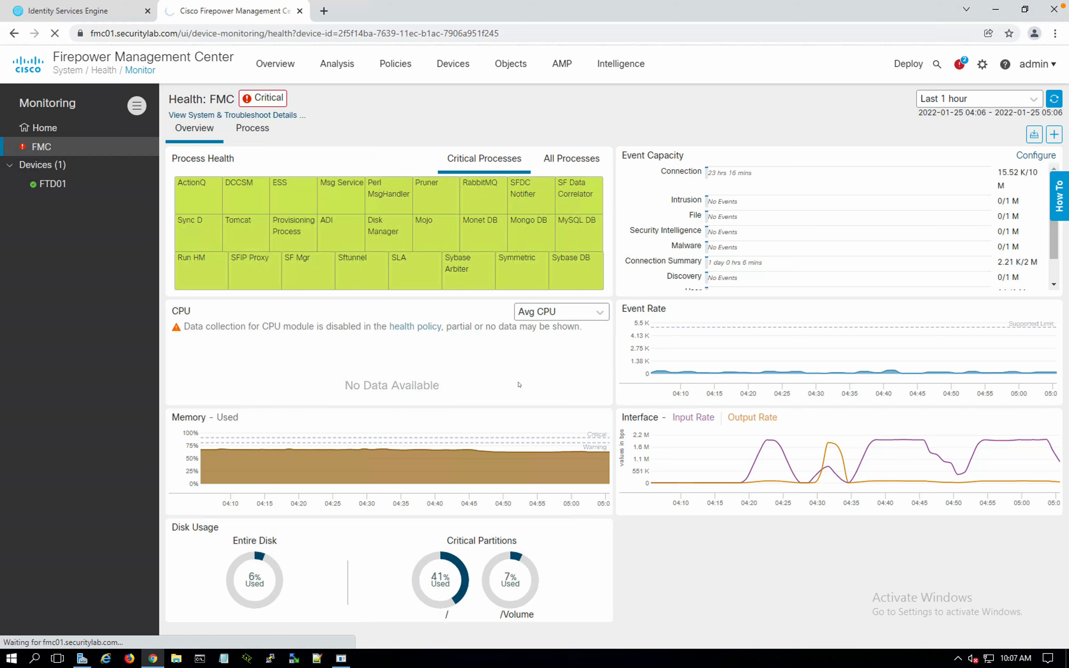
Open espn.com in a new browser tab
{"action": "left_click", "coordinate": [324, 10]}
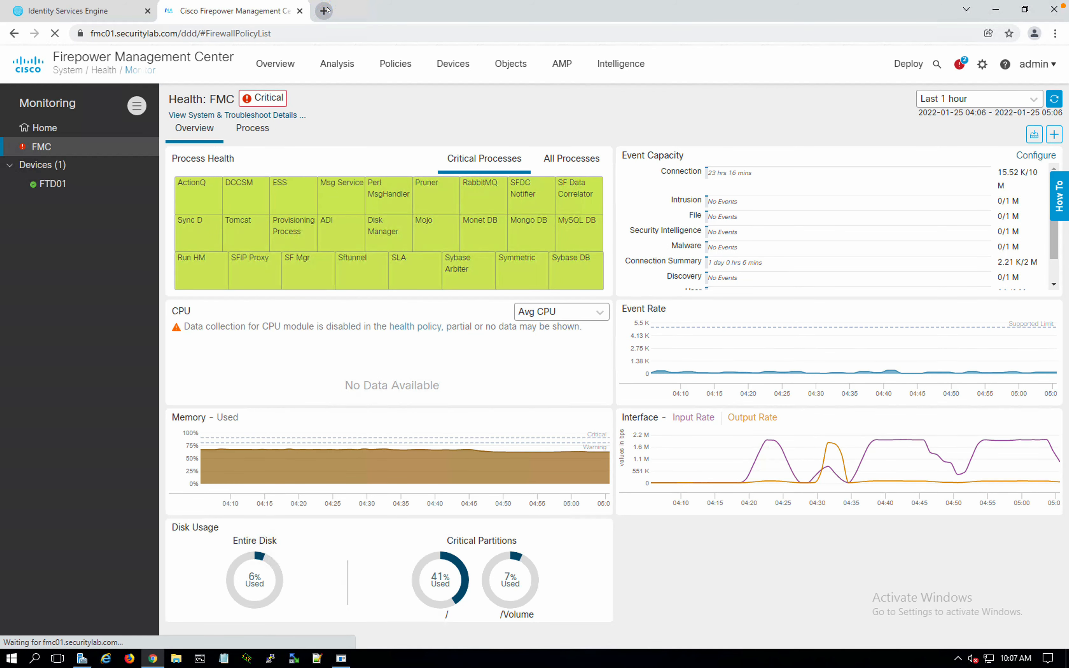
{"action": "type", "text": "espn.com"}
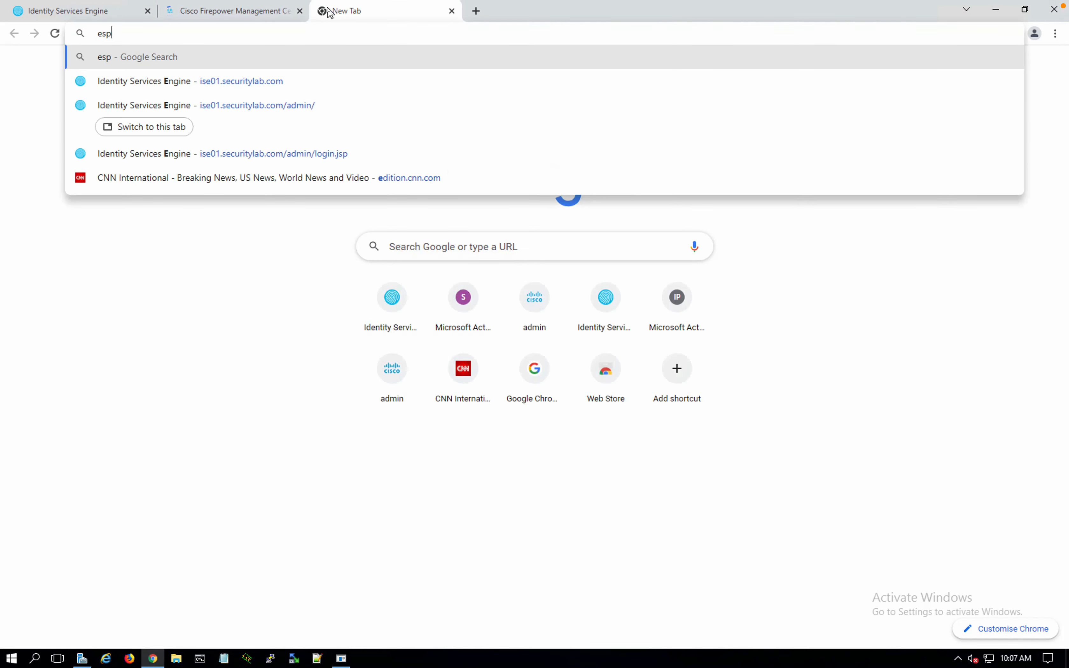
{"action": "key", "text": "Return"}
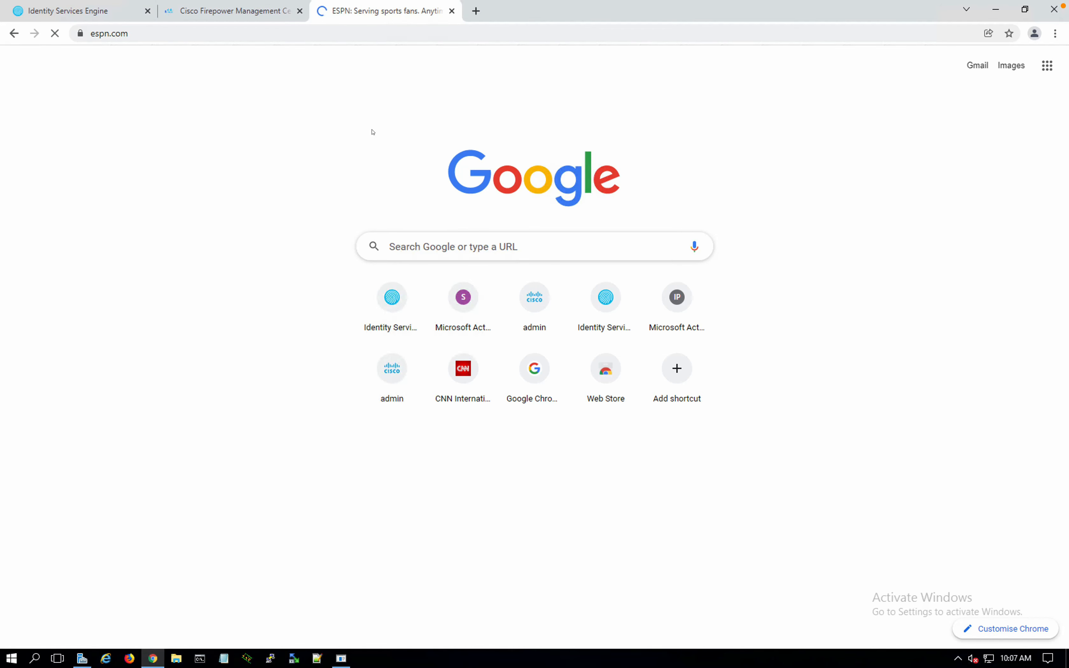
{"action": "key", "text": "ctrl+Right"}
Return to Firepower Management Center, open the ACP-01 access control policy for editing and select the Block-SocialMedia rule
{"action": "left_click", "coordinate": [71, 9]}
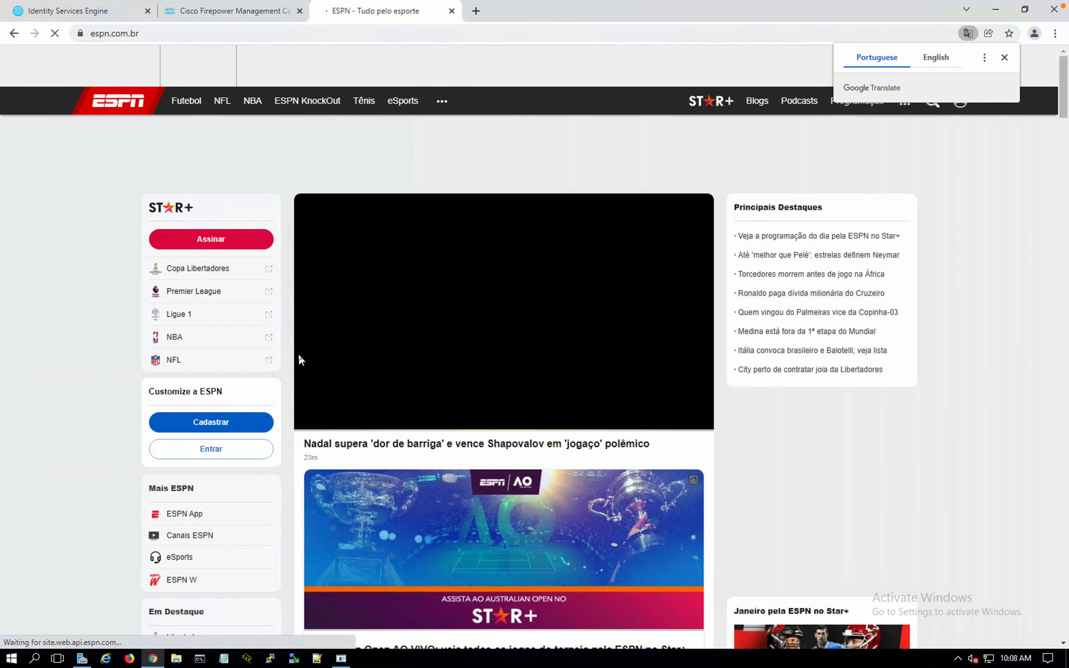
{"action": "left_click", "coordinate": [202, 11]}
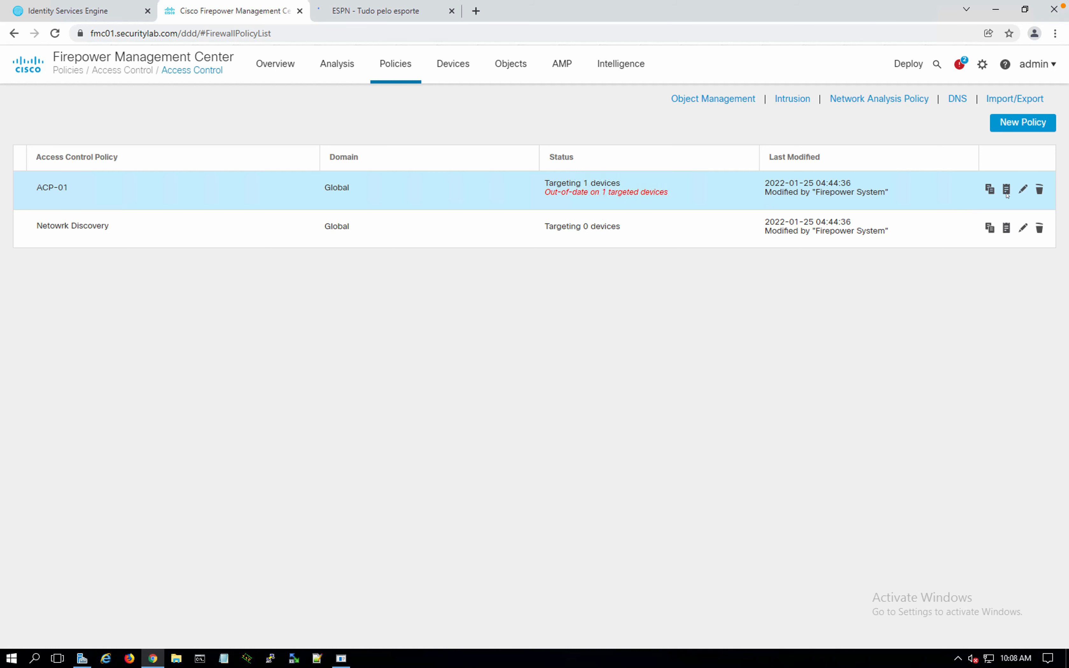
{"action": "left_click", "coordinate": [1023, 190]}
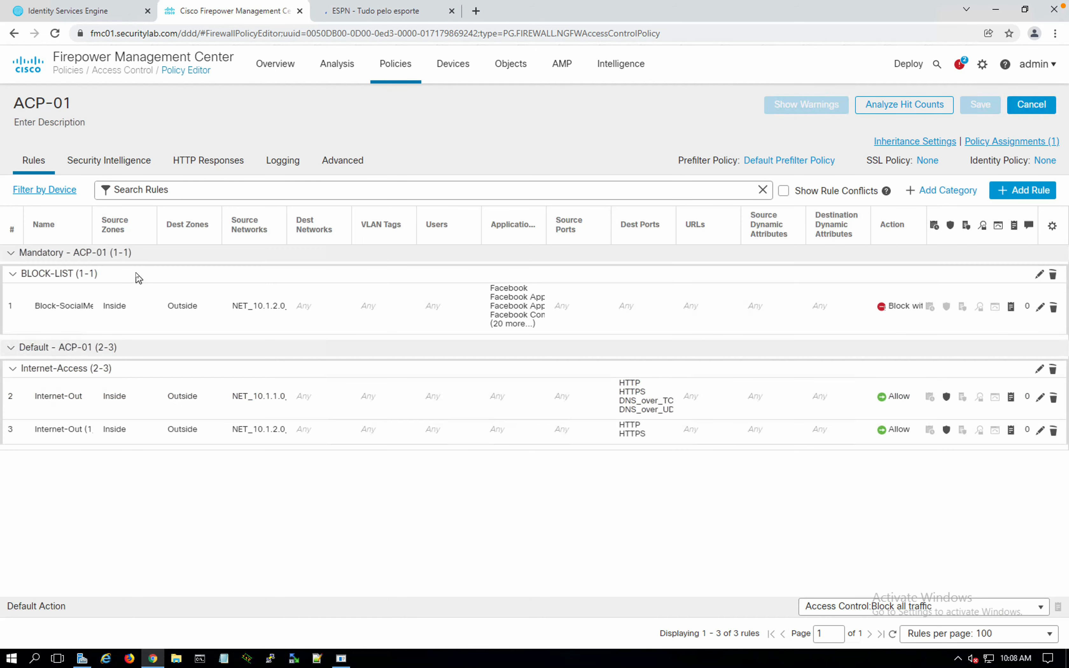
{"action": "left_click", "coordinate": [138, 299]}
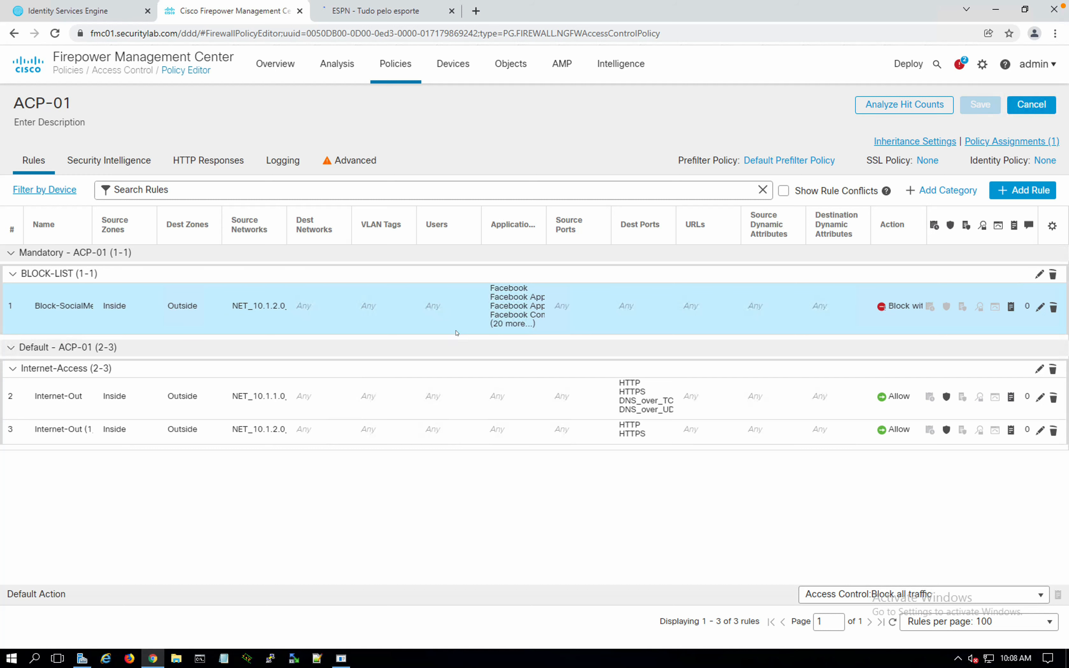
Load facebook.com in the browser tab that shows the ESPN site
{"action": "left_click", "coordinate": [392, 15]}
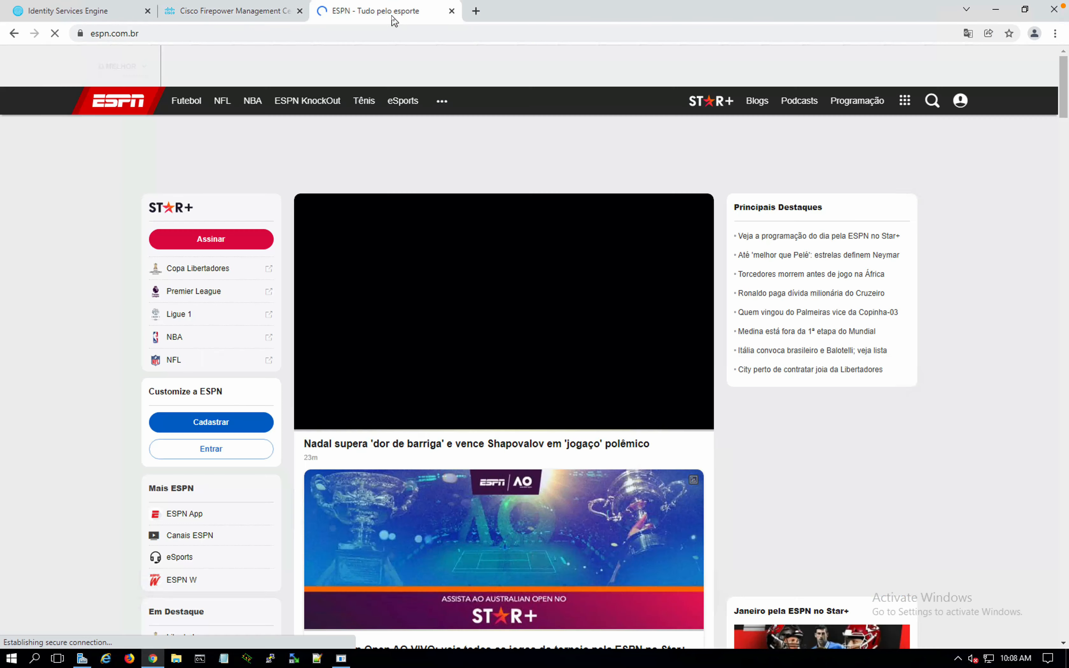
{"action": "left_click", "coordinate": [396, 42]}
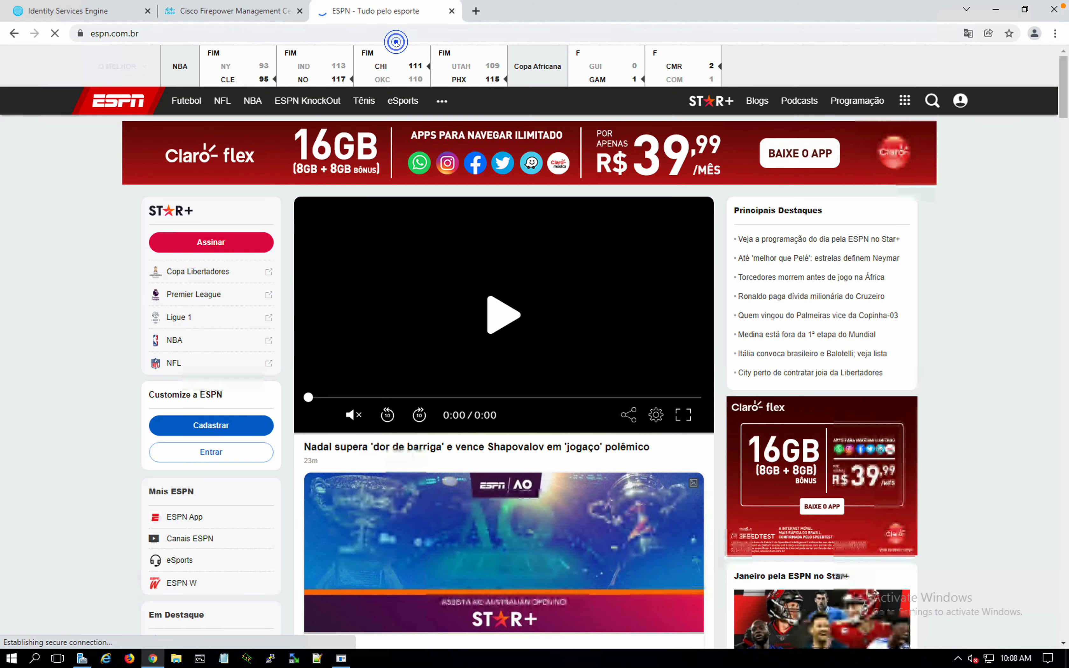
{"action": "left_click", "coordinate": [382, 30]}
{"action": "type", "text": "facebook"}
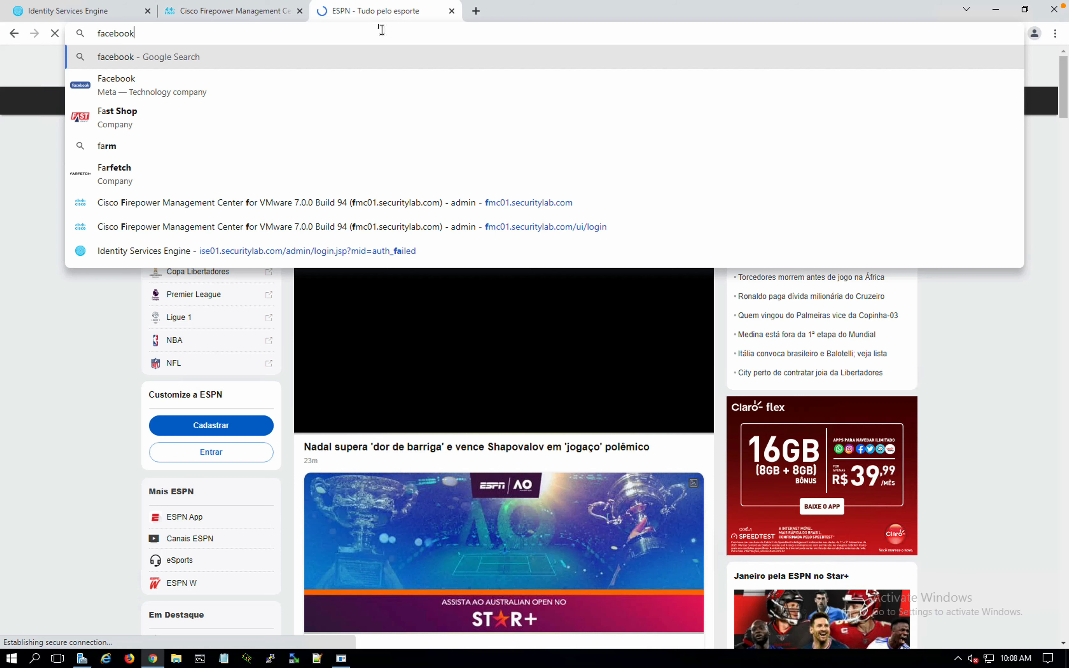
{"action": "type", "text": ".com"}
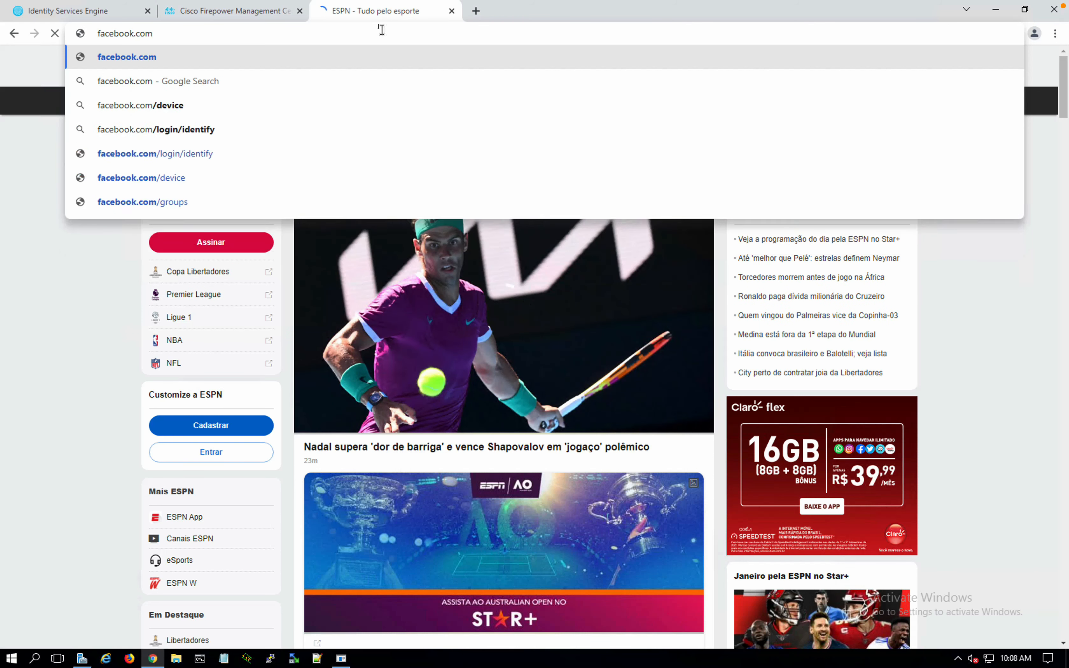
{"action": "key", "text": "Return"}
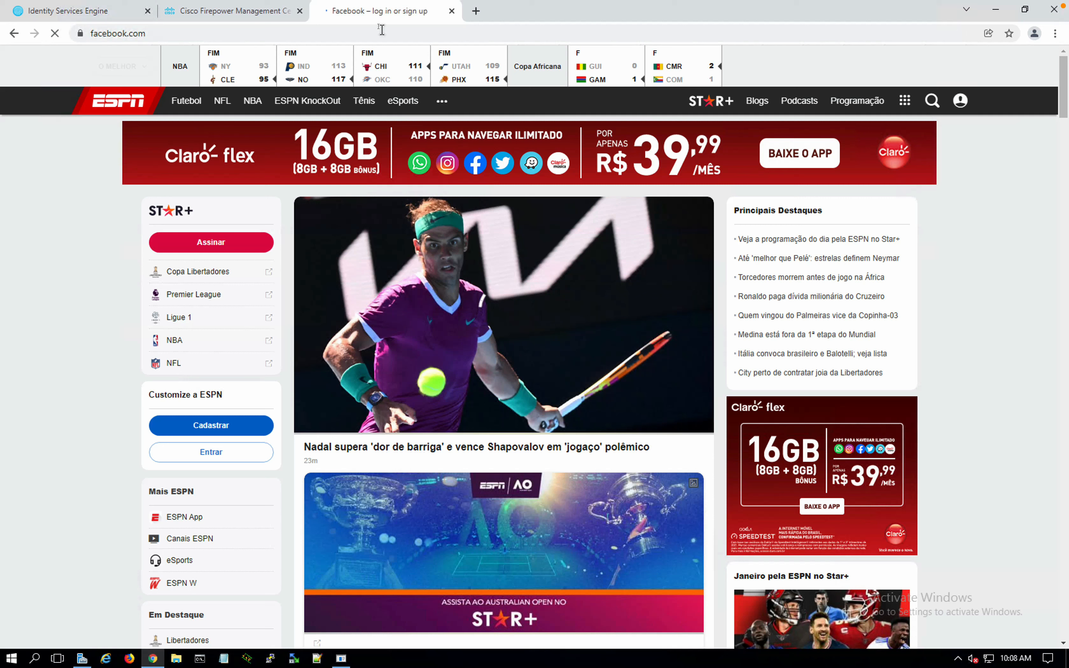
Add NET_10.1.1.0_24 to the source networks of the Block-SocialMedia rule in ACP-01 and save the rule
{"action": "left_click", "coordinate": [260, 12]}
{"action": "left_click", "coordinate": [260, 312]}
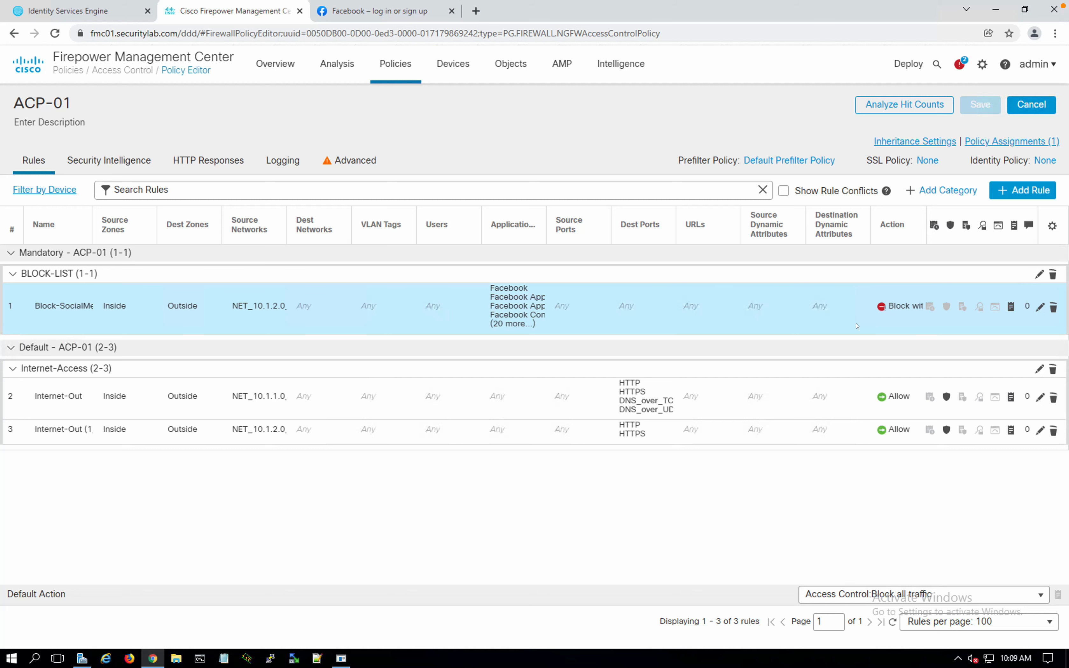
{"action": "left_click", "coordinate": [1038, 307]}
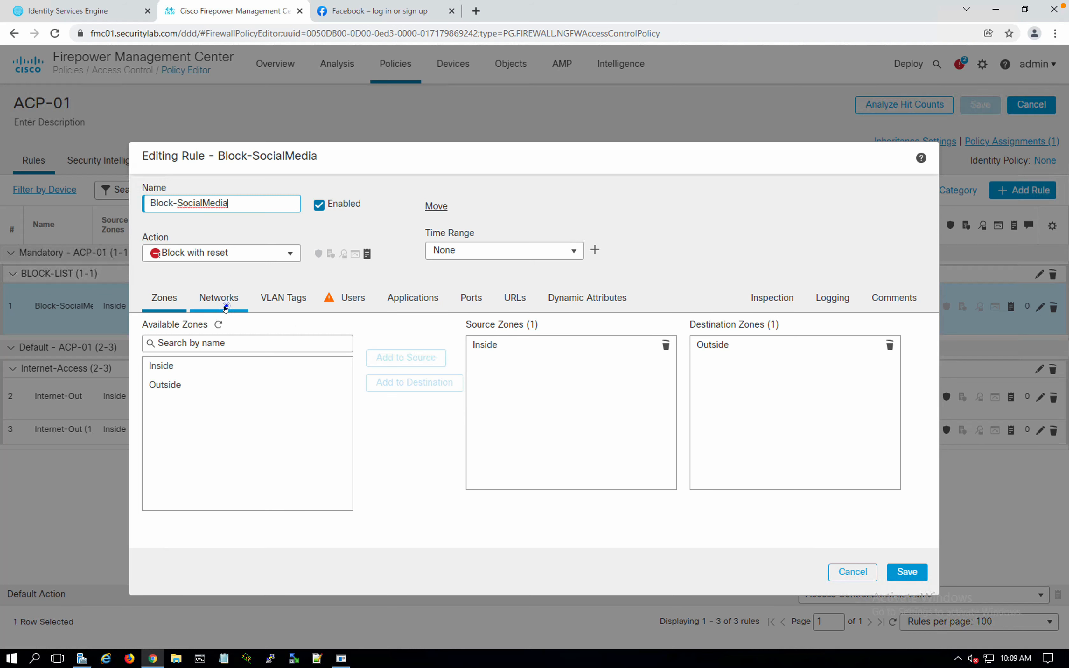
{"action": "left_click", "coordinate": [218, 299]}
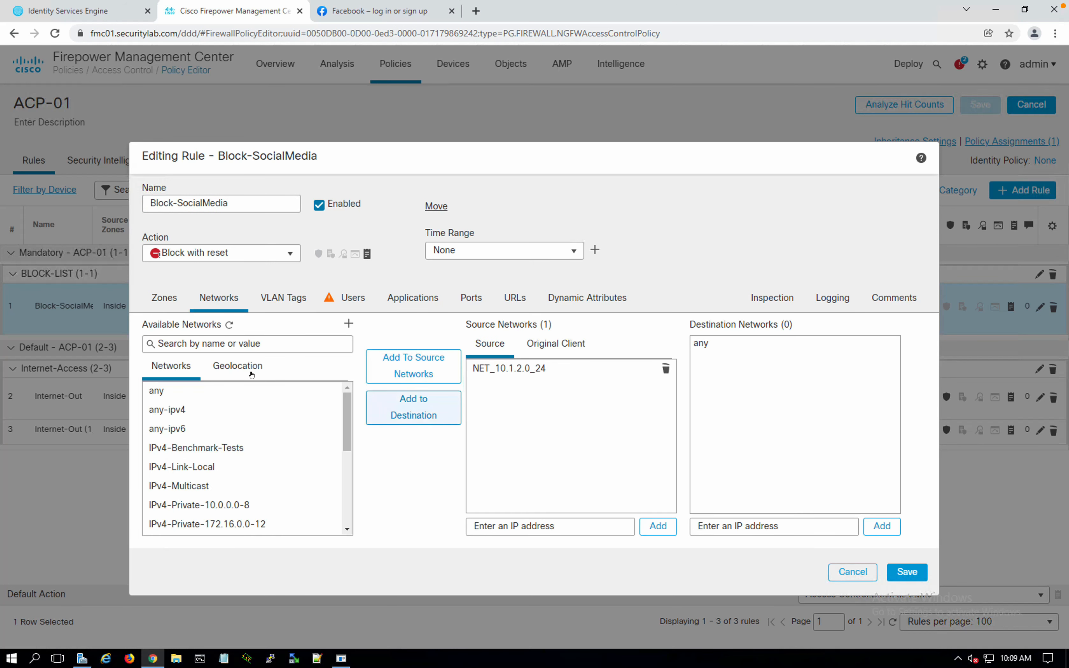
{"action": "left_click", "coordinate": [234, 349]}
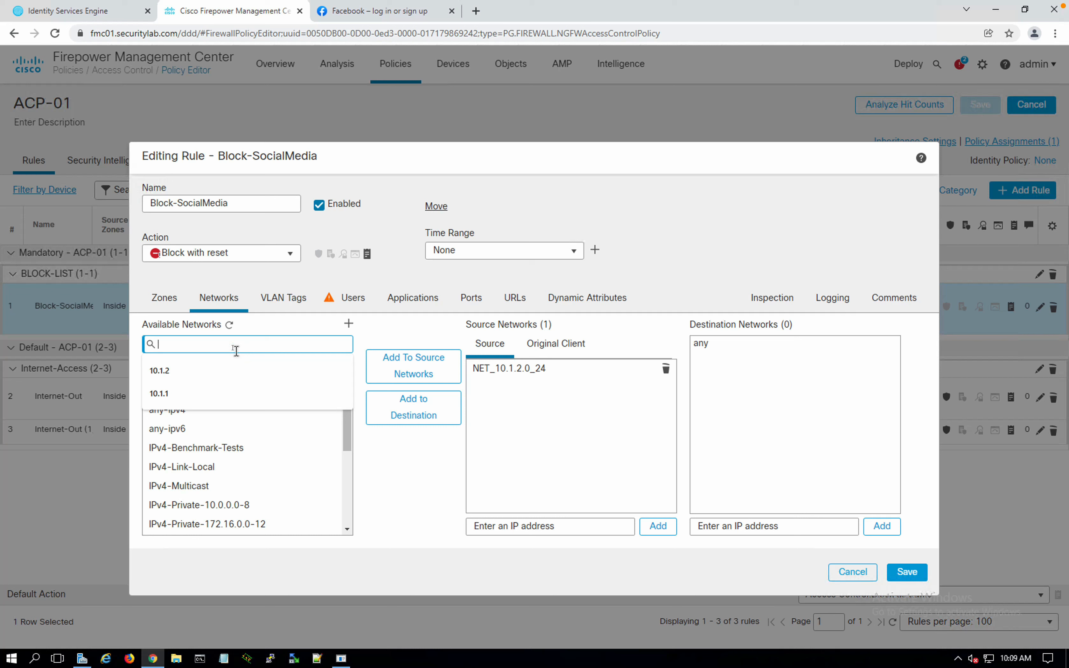
{"action": "type", "text": "10.1.1"}
{"action": "left_click", "coordinate": [205, 389]}
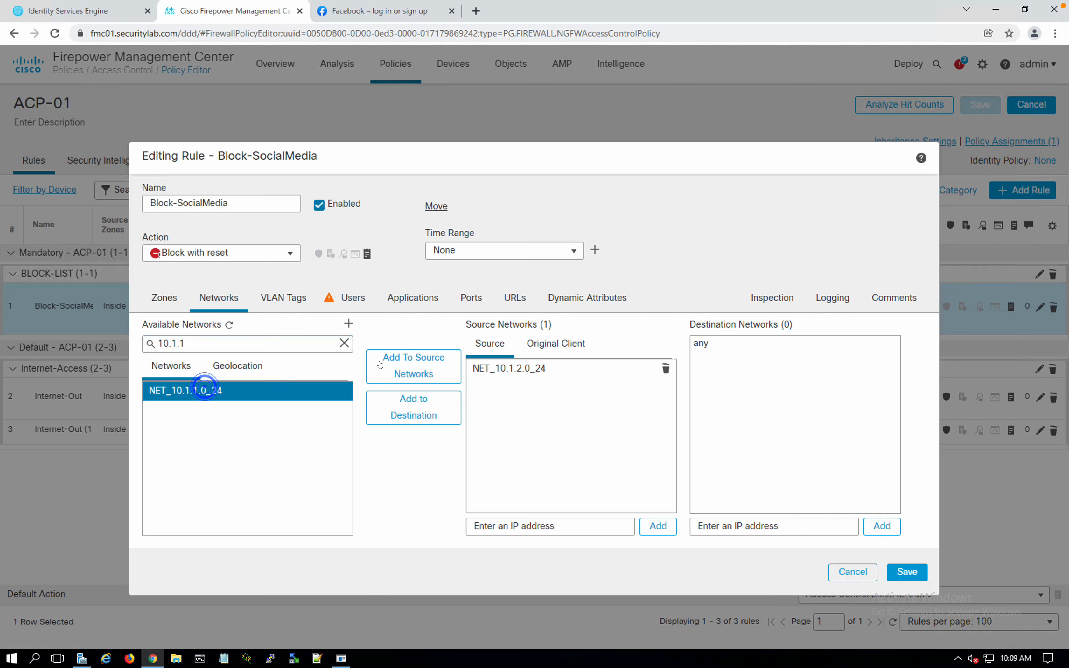
{"action": "left_click", "coordinate": [388, 357]}
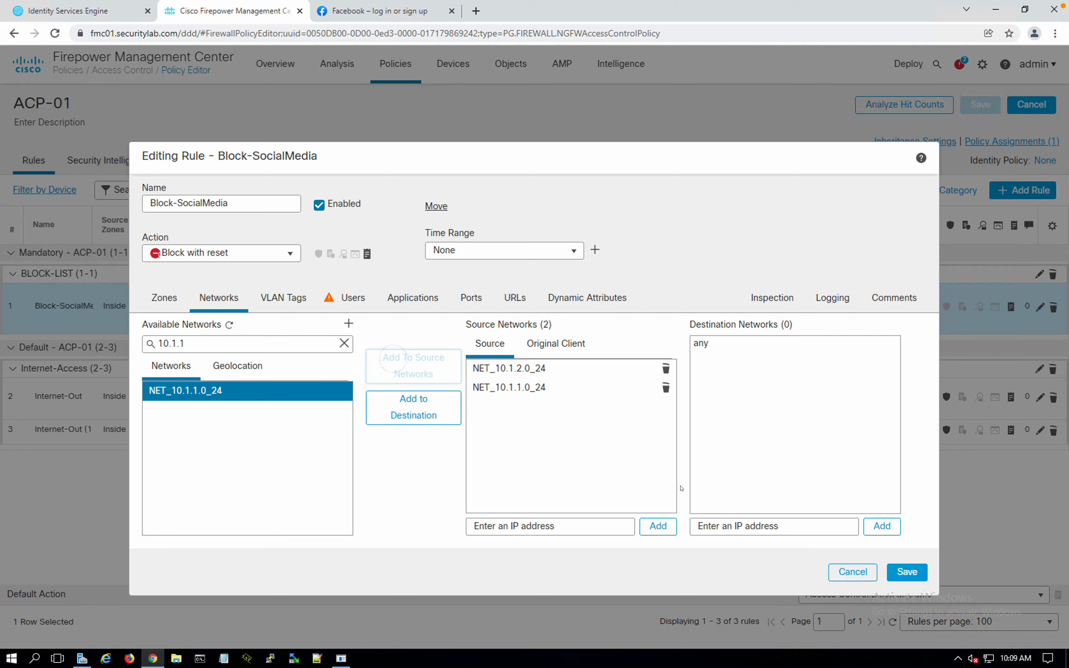
{"action": "left_click", "coordinate": [906, 572]}
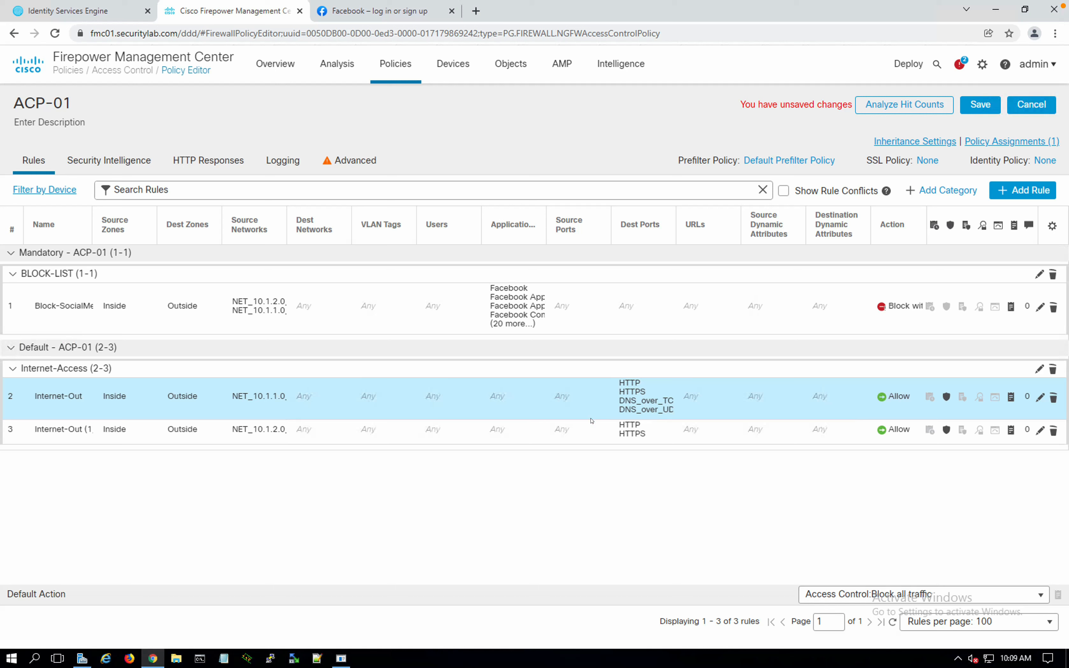
Copy the Block-SocialMedia rule within the same policy and paste the copy below it
{"action": "mouse_move", "coordinate": [644, 415]}
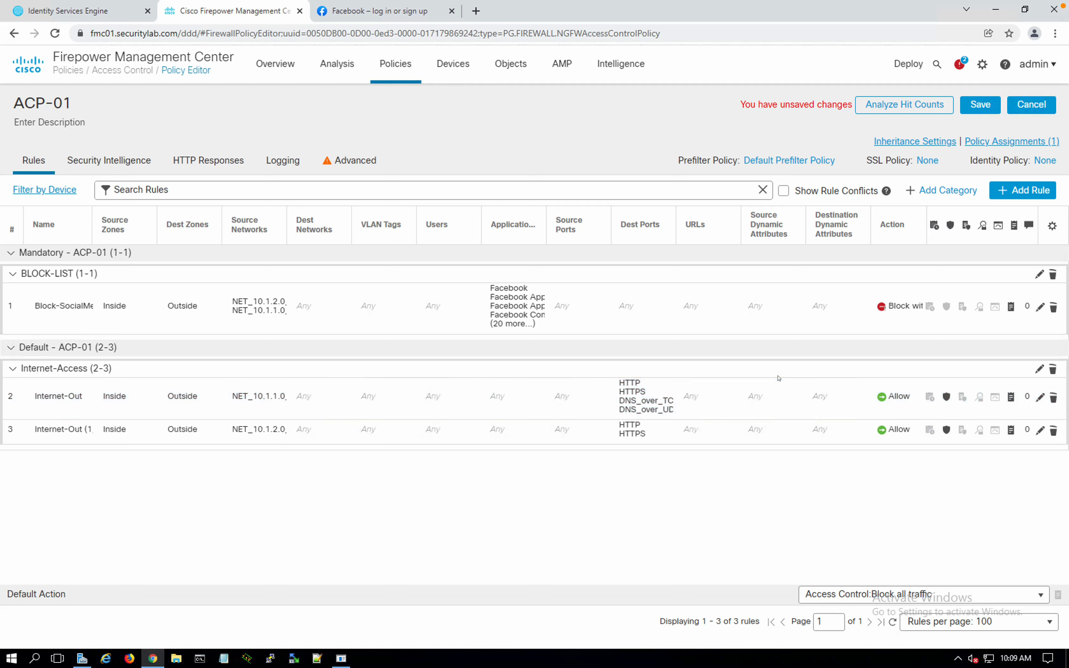
{"action": "right_click", "coordinate": [728, 315]}
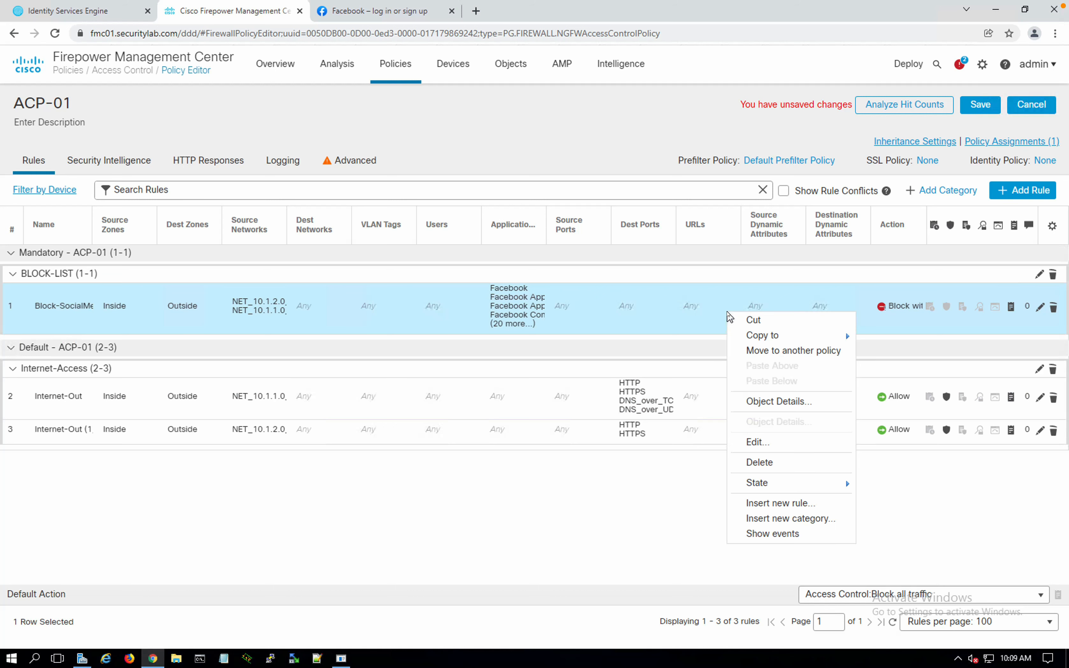
{"action": "mouse_move", "coordinate": [770, 337]}
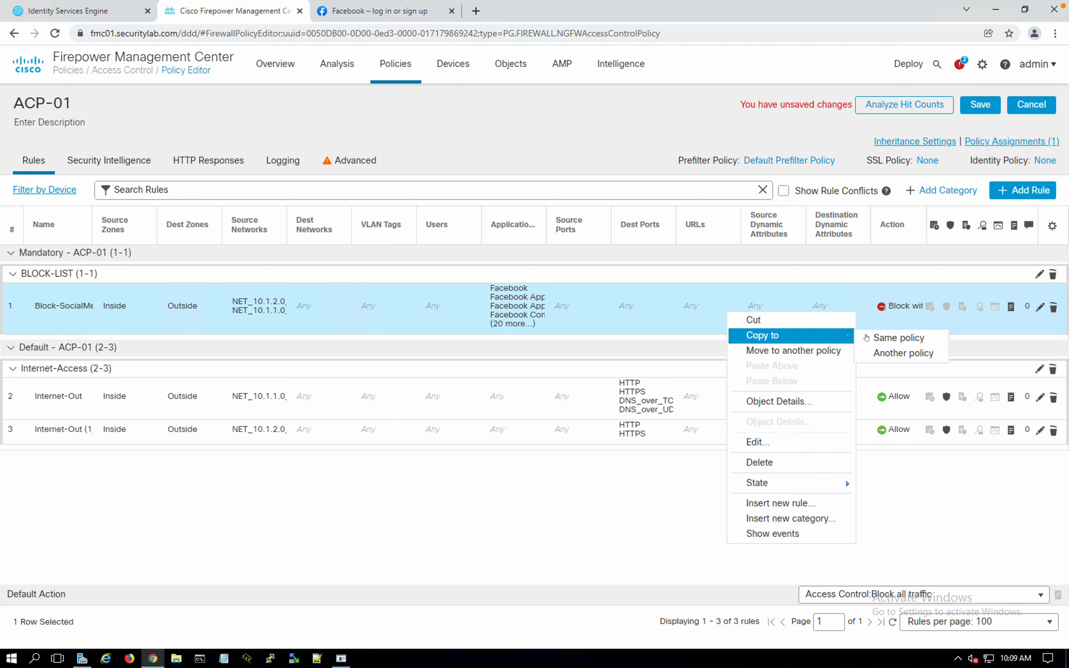
{"action": "left_click", "coordinate": [868, 338]}
{"action": "right_click", "coordinate": [764, 318]}
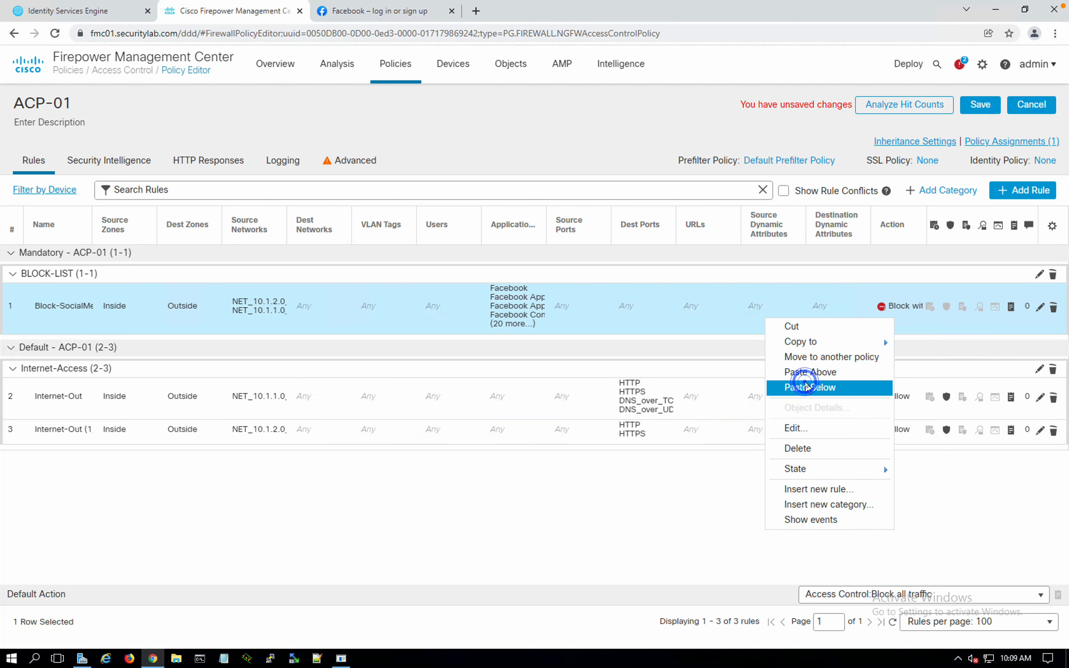
{"action": "left_click", "coordinate": [805, 386]}
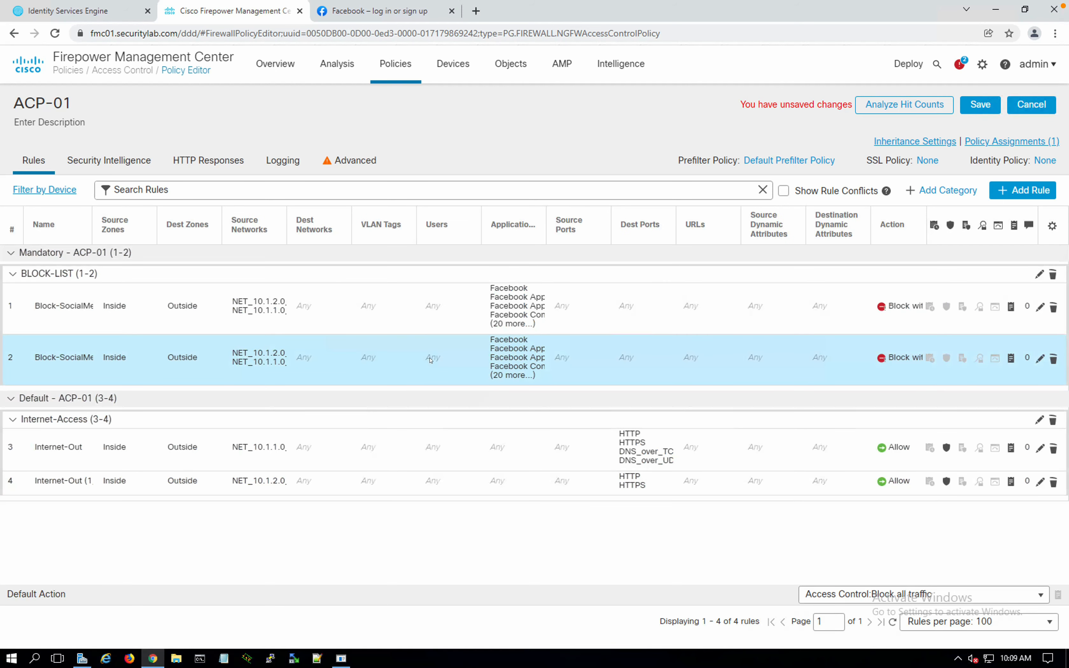
Open the copied social media rule for editing and rename it Block-Known GEO
{"action": "left_click", "coordinate": [1039, 361]}
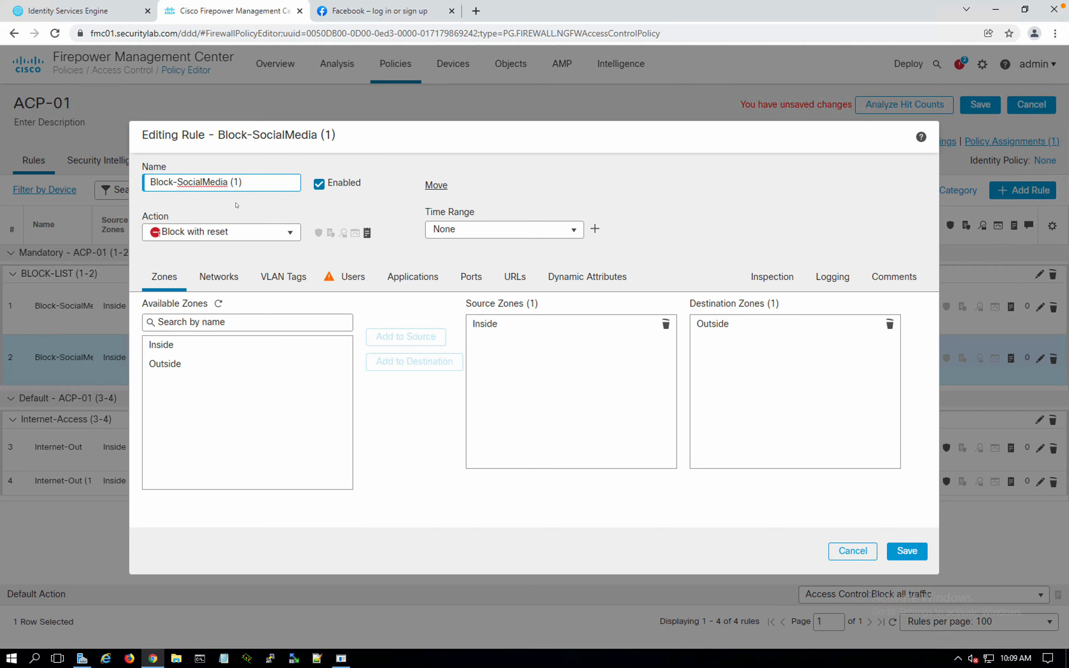
{"action": "key", "text": "BackSpace"}
{"action": "key", "text": "BackSpace"}
{"action": "key", "text": "BackSpace"}
{"action": "key", "text": "BackSpace"}
{"action": "key", "text": "BackSpace"}
{"action": "key", "text": "BackSpace"}
{"action": "key", "text": "BackSpace"}
{"action": "key", "text": "BackSpace"}
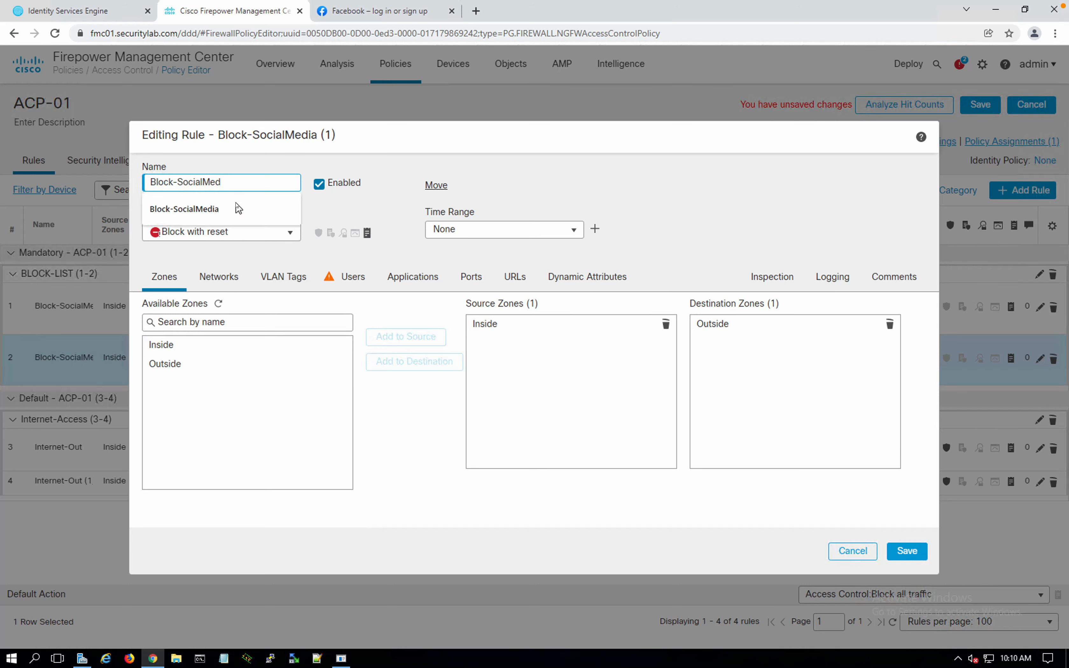
{"action": "key", "text": "BackSpace"}
{"action": "key", "text": "BackSpace"}
{"action": "key", "text": "BackSpace"}
{"action": "key", "text": "BackSpace"}
{"action": "key", "text": "BackSpace"}
{"action": "key", "text": "BackSpace"}
{"action": "key", "text": "BackSpace"}
{"action": "type", "text": "Know"}
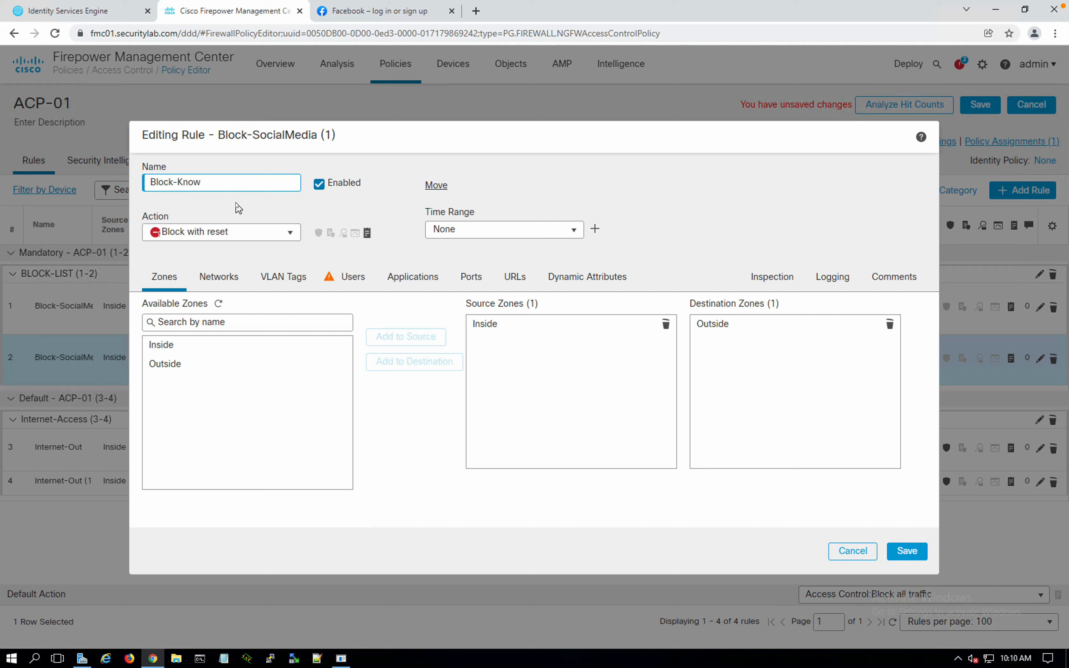
{"action": "type", "text": "n GEO"}
Show the geolocations available for the rule's networks, expand Asia and select Afghanistan
{"action": "left_click", "coordinate": [233, 282]}
{"action": "left_click", "coordinate": [241, 349]}
{"action": "left_click", "coordinate": [229, 411]}
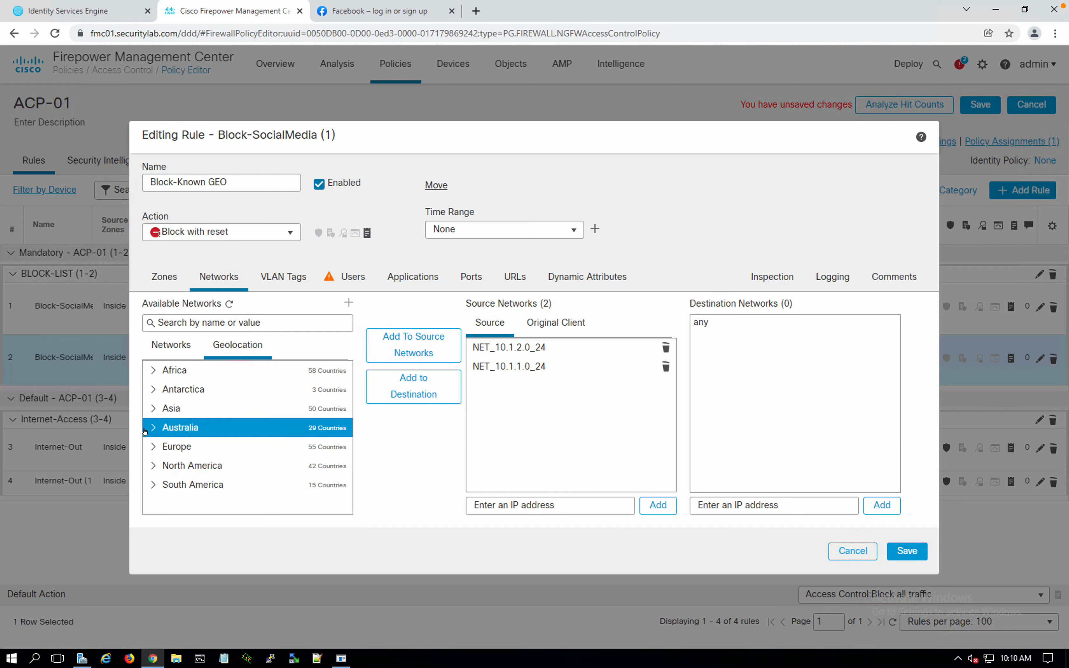
{"action": "left_click", "coordinate": [152, 410]}
{"action": "left_click", "coordinate": [207, 432]}
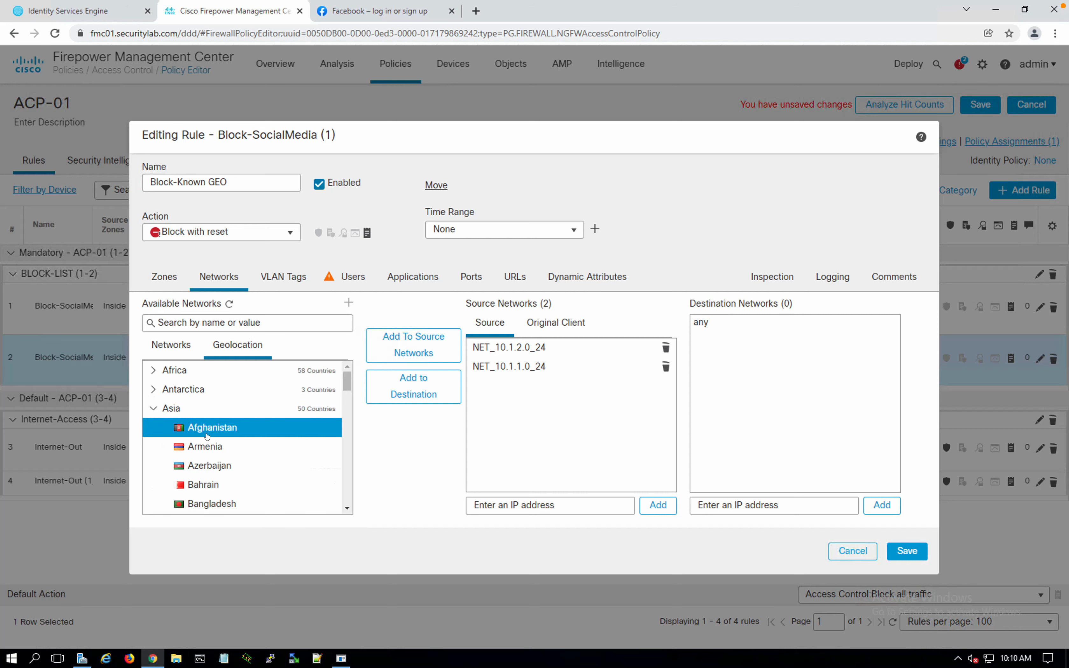
{"action": "left_click", "coordinate": [226, 416]}
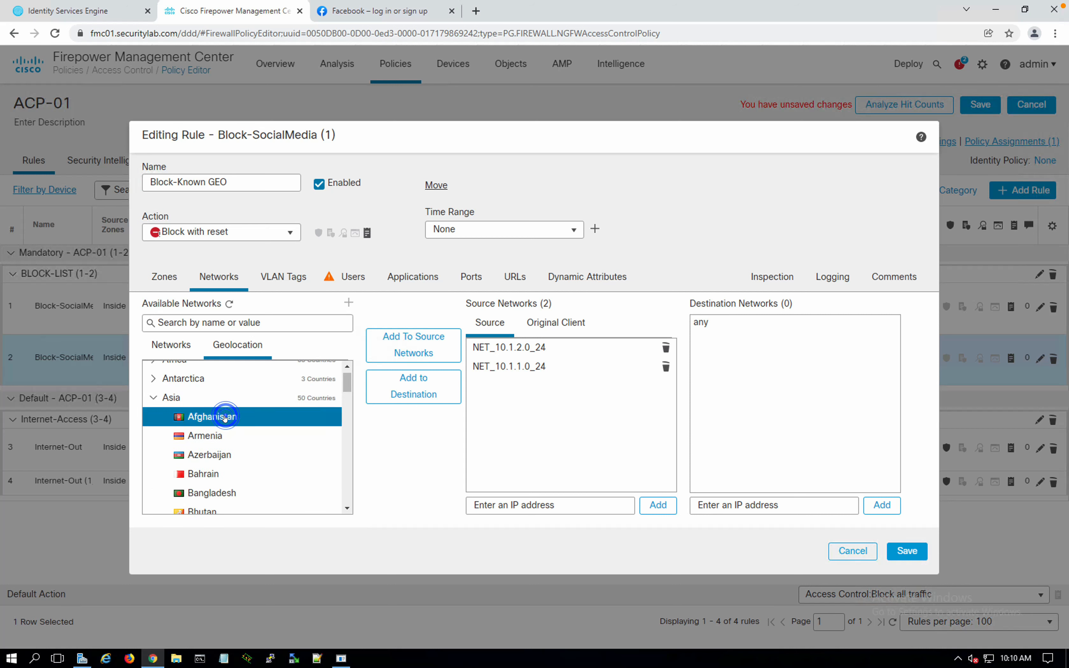
Select Hong Kong among the Asian countries and add it to the rule's destination networks
{"action": "scroll", "coordinate": [227, 422], "scroll_direction": "down", "scroll_amount": 3}
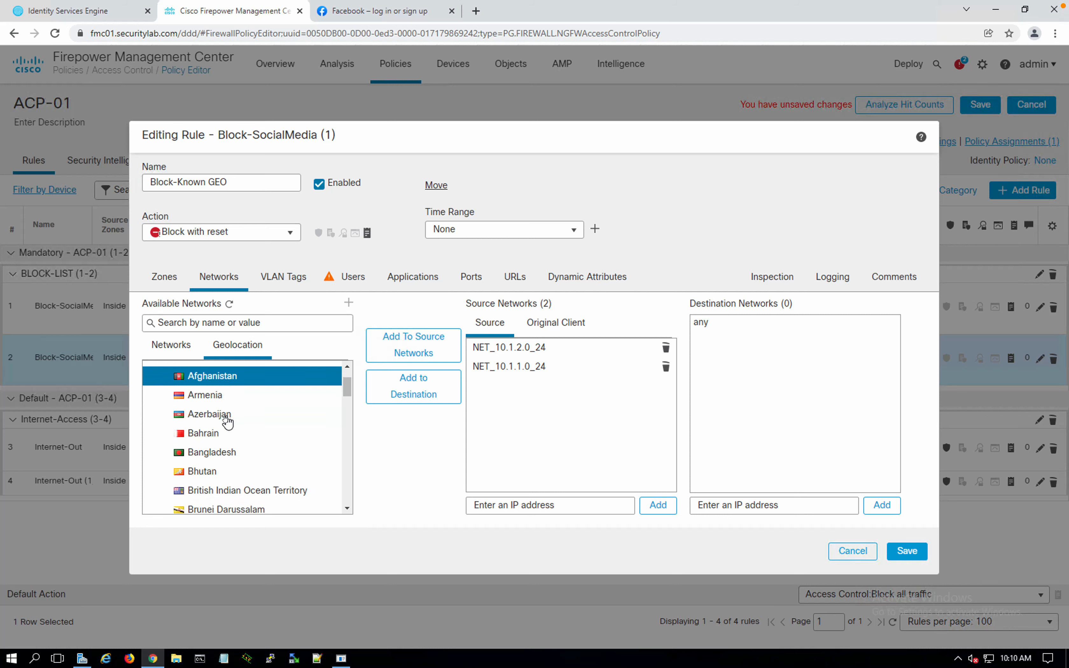
{"action": "scroll", "coordinate": [226, 422], "scroll_direction": "down", "scroll_amount": 2}
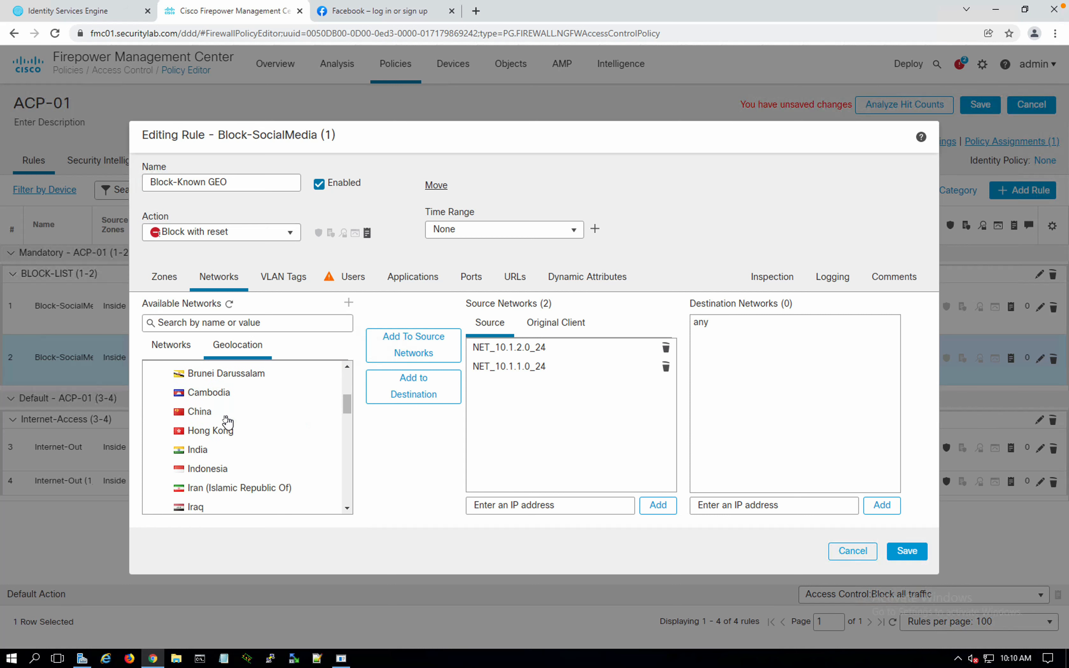
{"action": "left_click", "coordinate": [212, 381]}
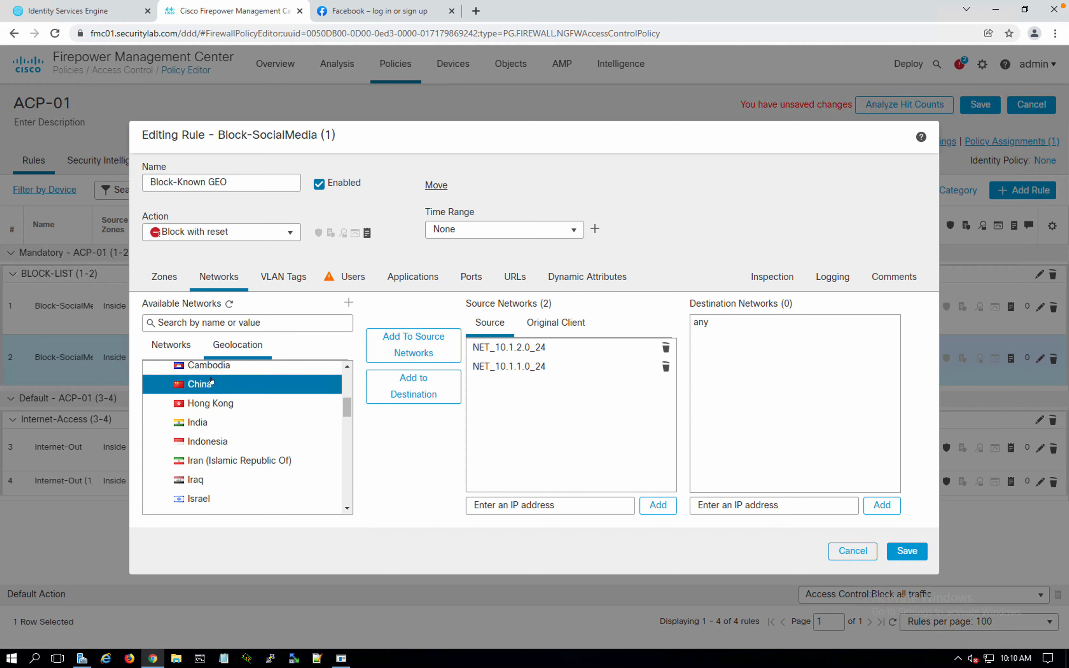
{"action": "key", "text": "shift+Down"}
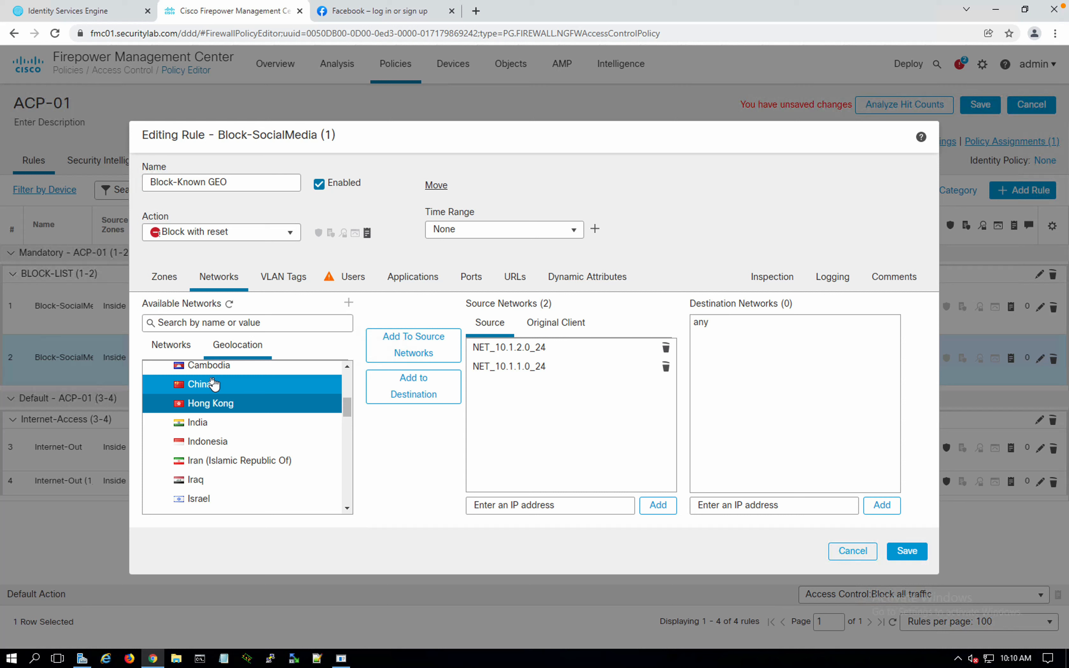
{"action": "scroll", "coordinate": [213, 384], "scroll_direction": "down", "scroll_amount": 8}
{"action": "scroll", "coordinate": [213, 381], "scroll_direction": "down", "scroll_amount": 1}
{"action": "scroll", "coordinate": [212, 381], "scroll_direction": "down", "scroll_amount": 1}
{"action": "left_click", "coordinate": [206, 434]}
{"action": "left_click", "coordinate": [206, 491]}
{"action": "left_click", "coordinate": [200, 474]}
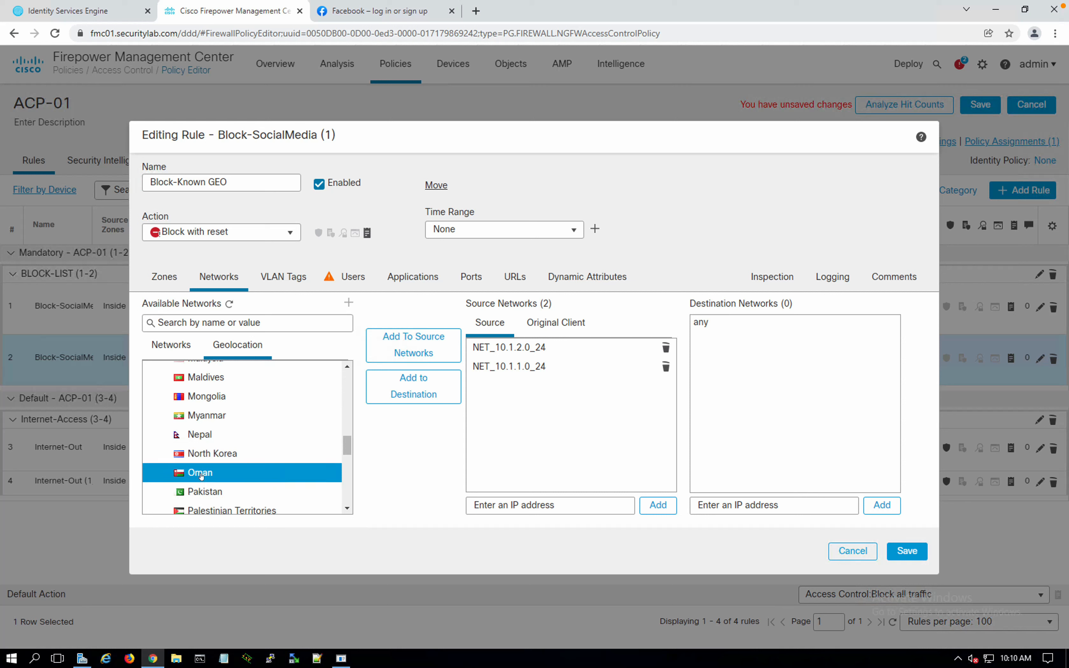
{"action": "scroll", "coordinate": [201, 475], "scroll_direction": "up", "scroll_amount": 15}
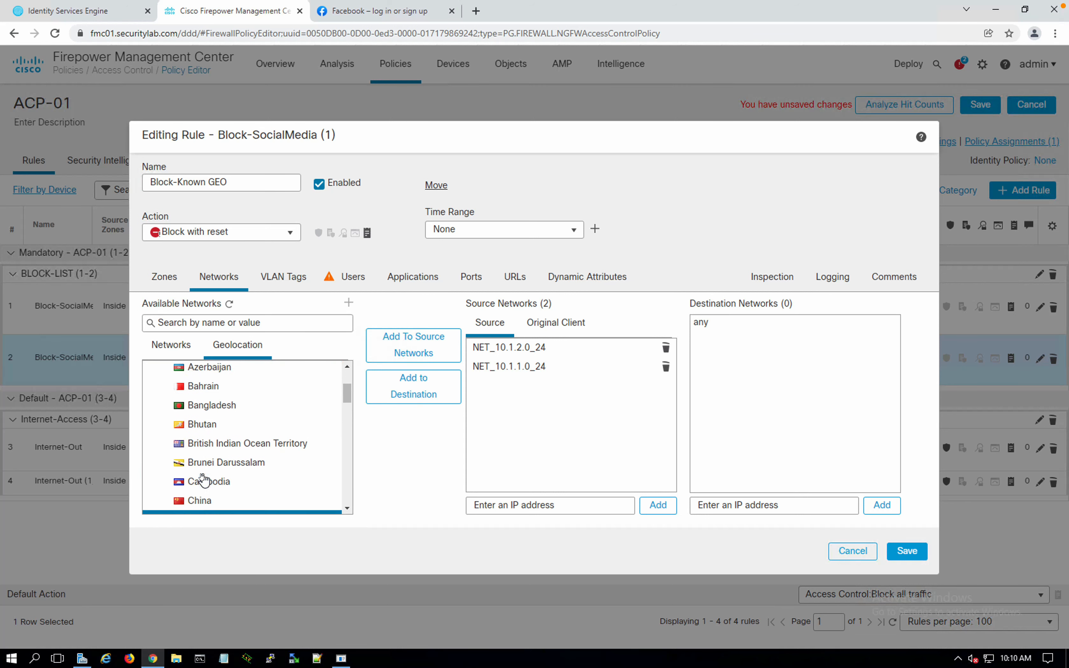
{"action": "left_click", "coordinate": [202, 474]}
{"action": "scroll", "coordinate": [201, 474], "scroll_direction": "up", "scroll_amount": 3}
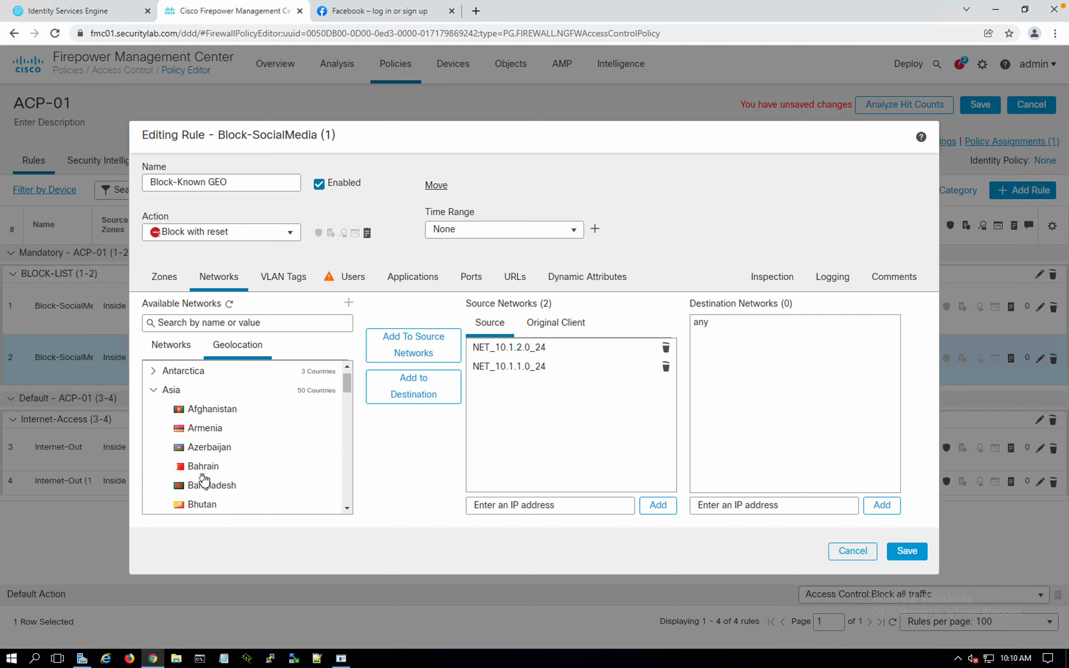
{"action": "left_click", "coordinate": [201, 474]}
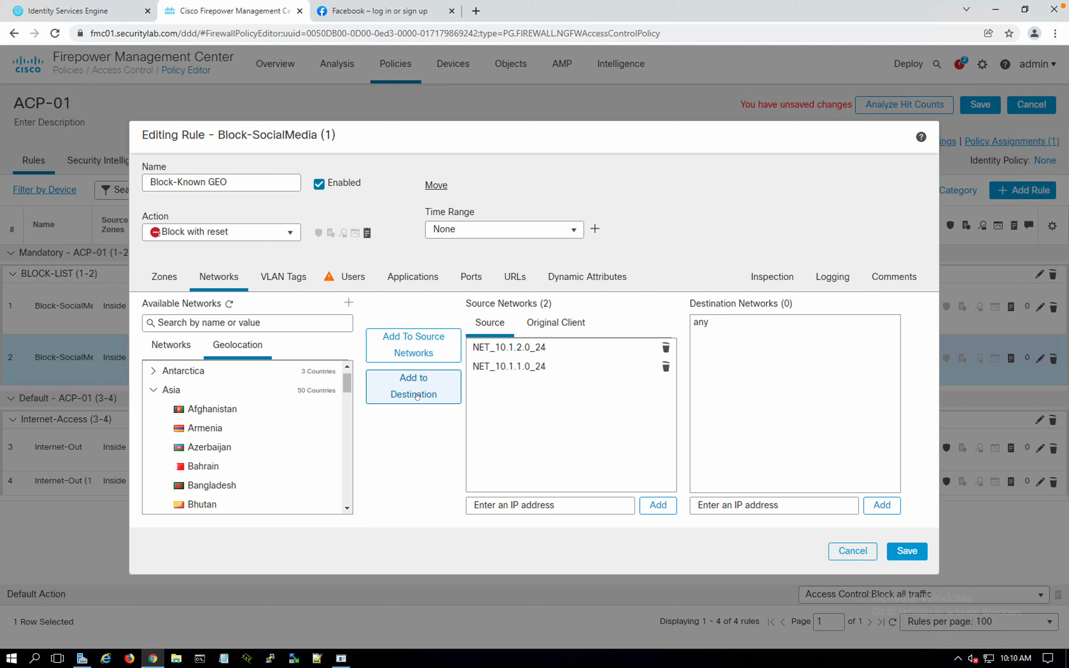
{"action": "left_click", "coordinate": [416, 396]}
Add Afghanistan and Azerbaijan to the destination networks of the Block-Known GEO rule
{"action": "left_click", "coordinate": [236, 445]}
{"action": "left_click", "coordinate": [218, 404]}
{"action": "left_click", "coordinate": [400, 400]}
{"action": "left_click", "coordinate": [212, 447]}
{"action": "left_click", "coordinate": [412, 403]}
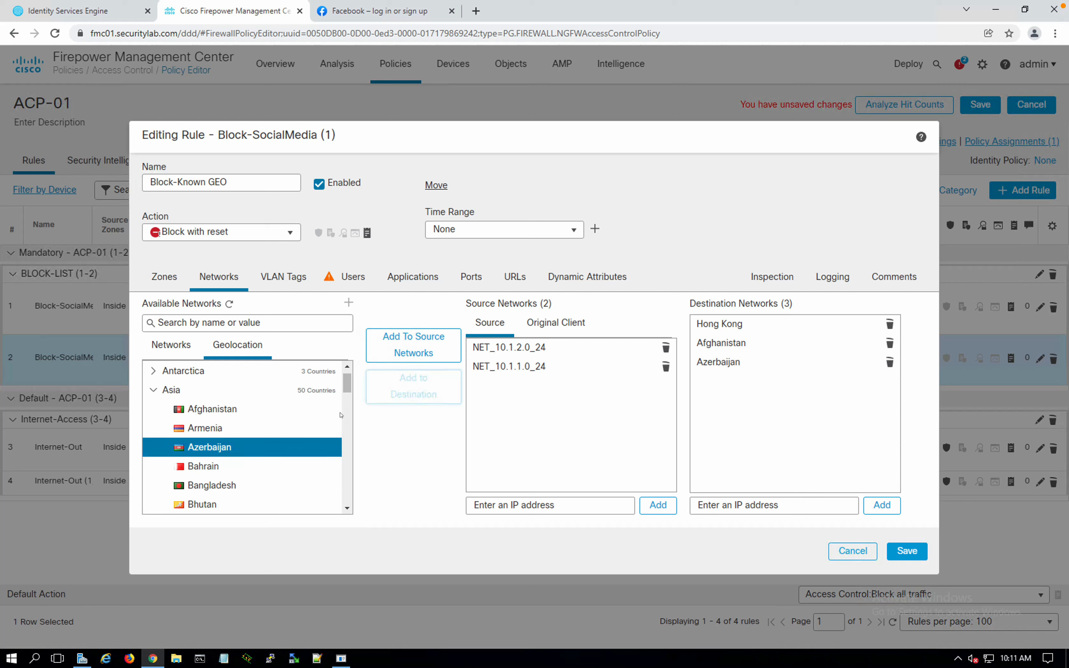
Collapse Asia in the geolocation list and expand South America to show its countries
{"action": "mouse_move", "coordinate": [347, 388]}
{"action": "left_mouse_down"}
{"action": "mouse_move", "coordinate": [348, 414]}
{"action": "mouse_move", "coordinate": [348, 379]}
{"action": "left_mouse_up"}
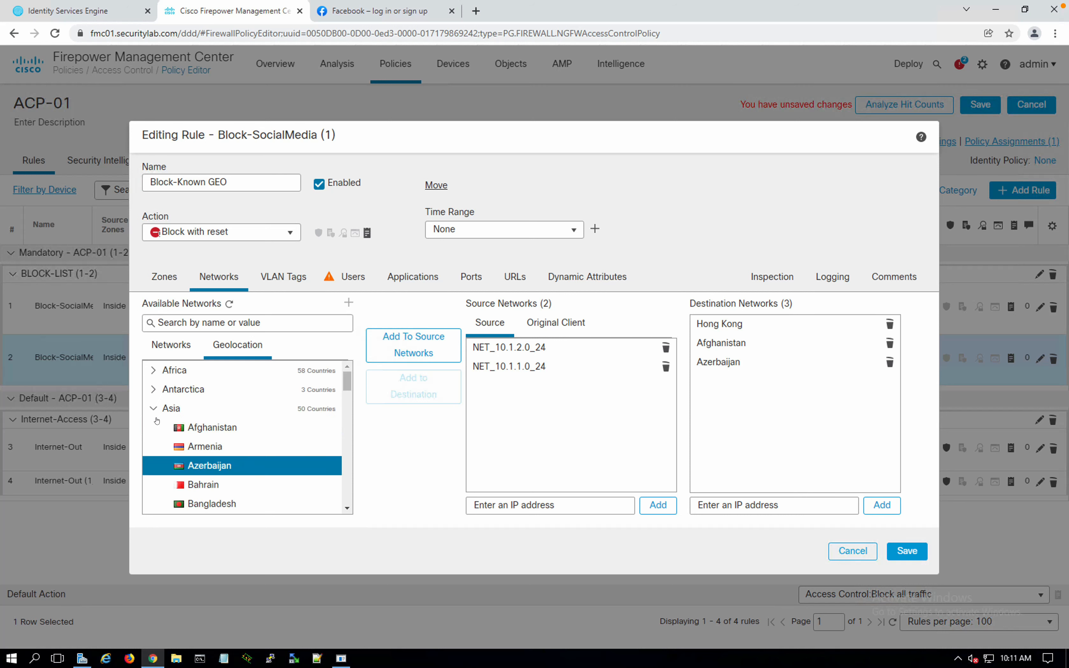
{"action": "left_click", "coordinate": [151, 409]}
{"action": "left_click", "coordinate": [151, 410]}
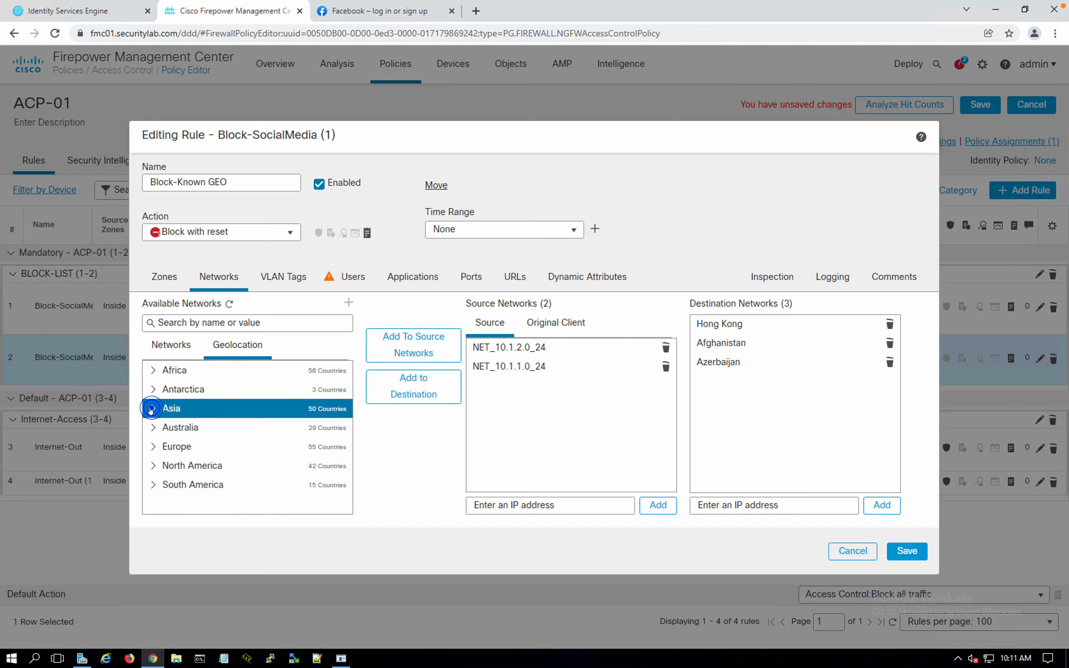
{"action": "left_click", "coordinate": [153, 485]}
{"action": "scroll", "coordinate": [264, 479], "scroll_direction": "down", "scroll_amount": 2}
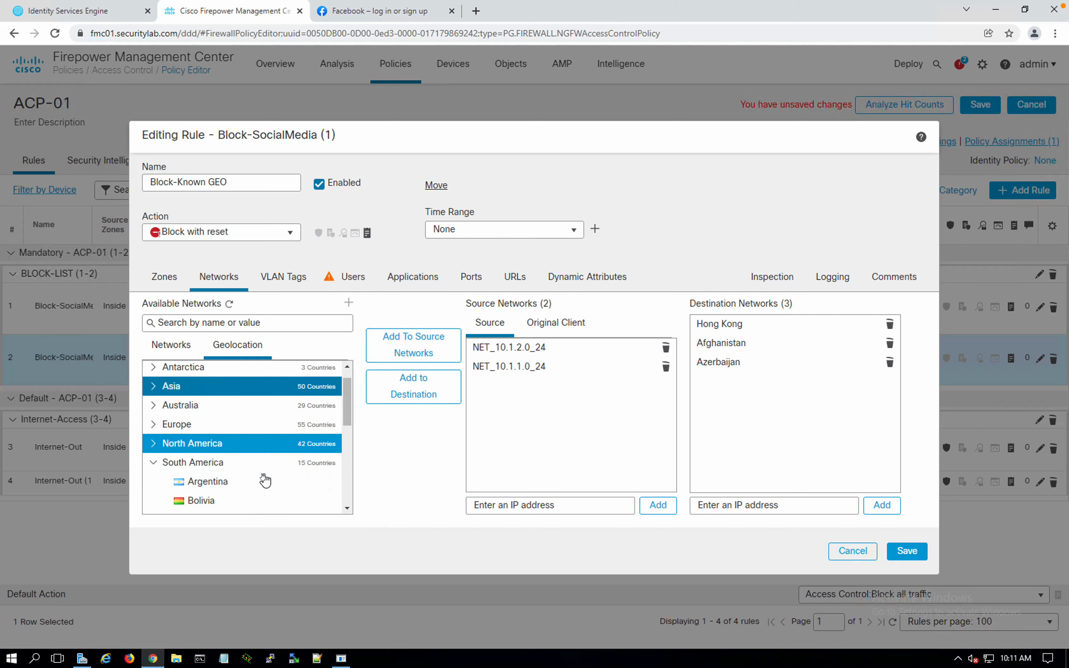
Select French Guiana under South America and add it to the rule's destination networks
{"action": "left_click", "coordinate": [264, 480]}
{"action": "scroll", "coordinate": [264, 481], "scroll_direction": "down", "scroll_amount": 1}
{"action": "left_click", "coordinate": [209, 438]}
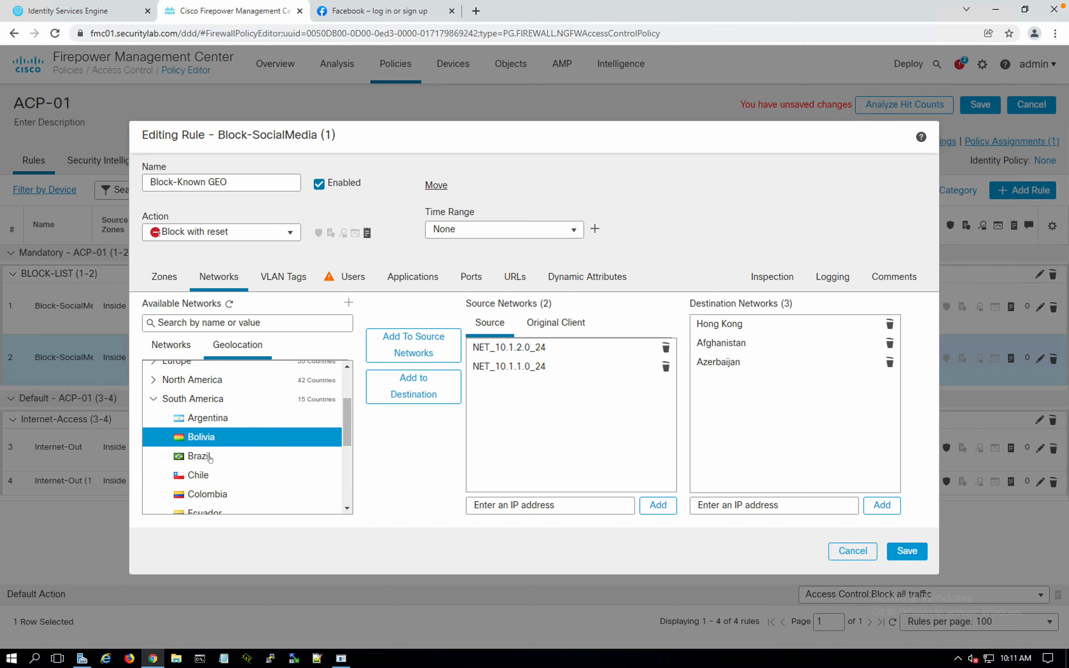
{"action": "left_click", "coordinate": [211, 490]}
{"action": "scroll", "coordinate": [212, 484], "scroll_direction": "down", "scroll_amount": 2}
{"action": "left_click", "coordinate": [217, 469]}
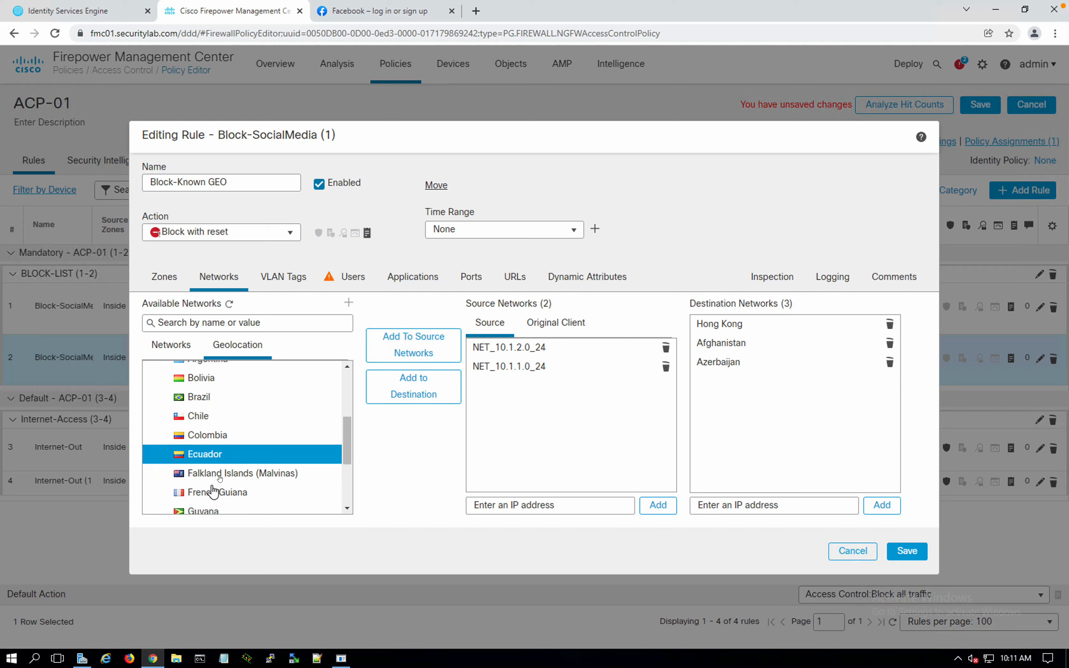
{"action": "left_click", "coordinate": [246, 472]}
{"action": "left_click", "coordinate": [223, 493]}
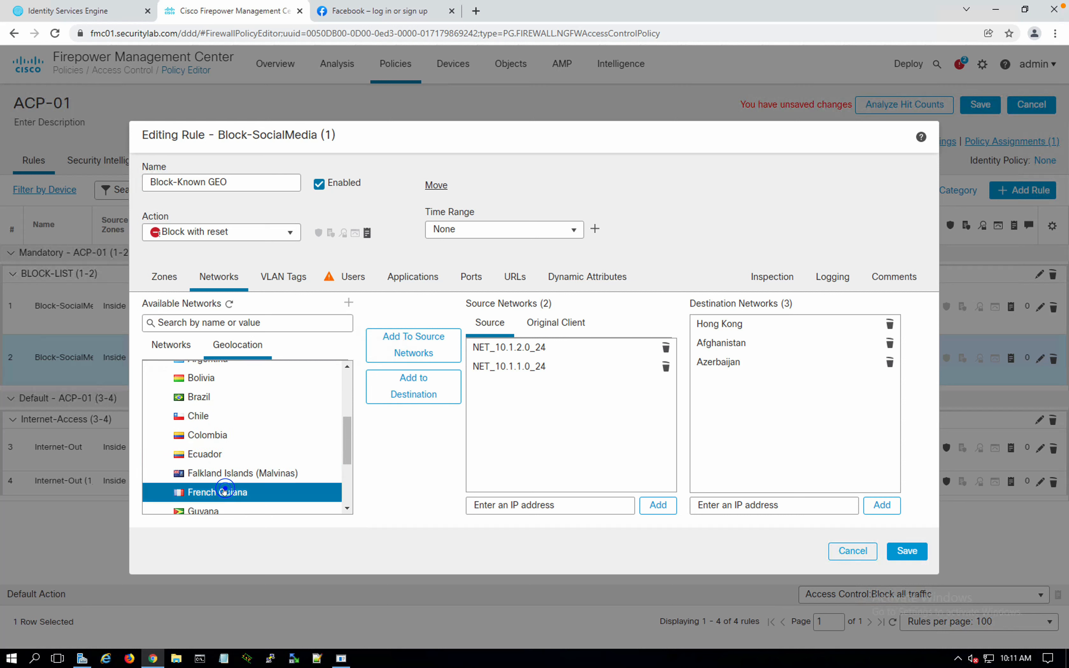
{"action": "left_click", "coordinate": [401, 400]}
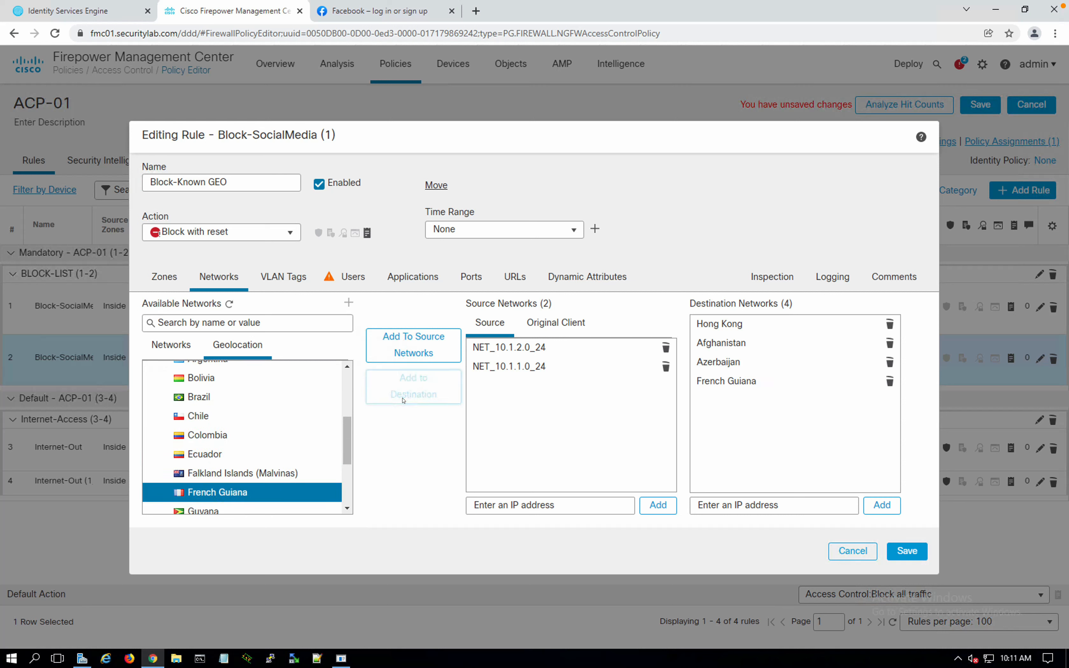
Review the rule's user conditions, its networks and the Security Group Tag entries available as dynamic attributes
{"action": "left_click", "coordinate": [338, 283]}
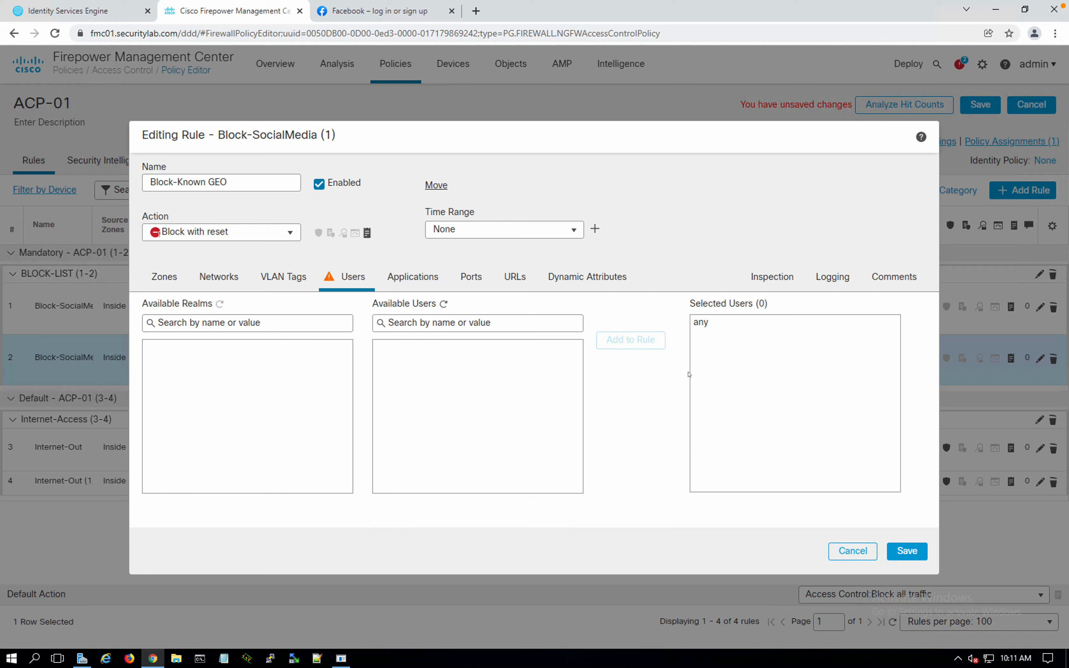
{"action": "left_click", "coordinate": [229, 276]}
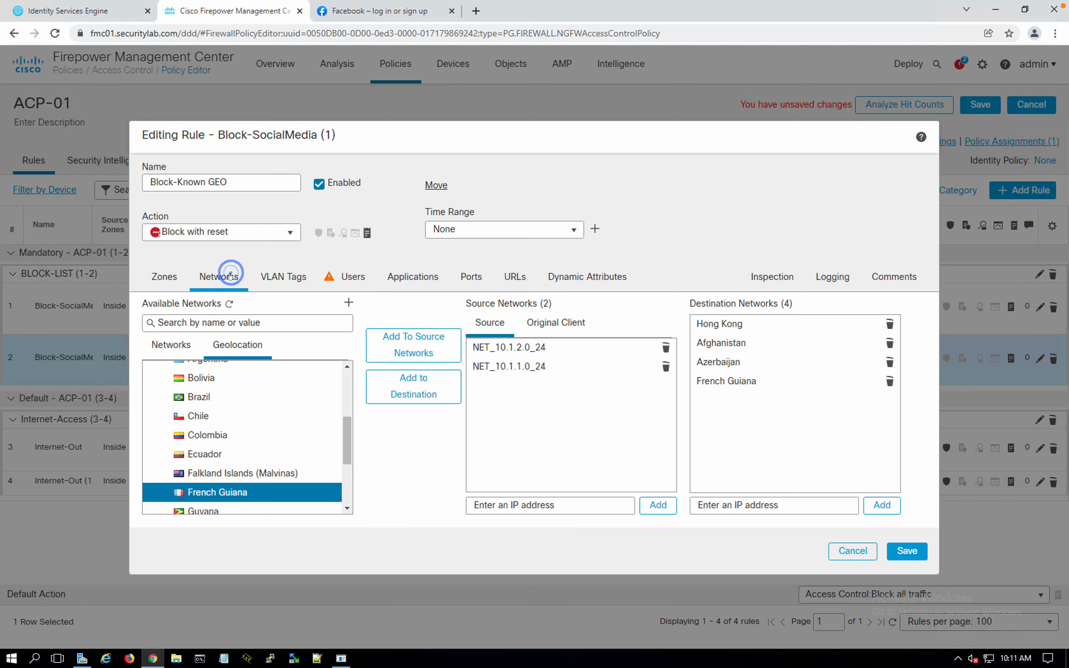
{"action": "left_click", "coordinate": [580, 282]}
{"action": "left_click", "coordinate": [342, 345]}
{"action": "left_click", "coordinate": [264, 362]}
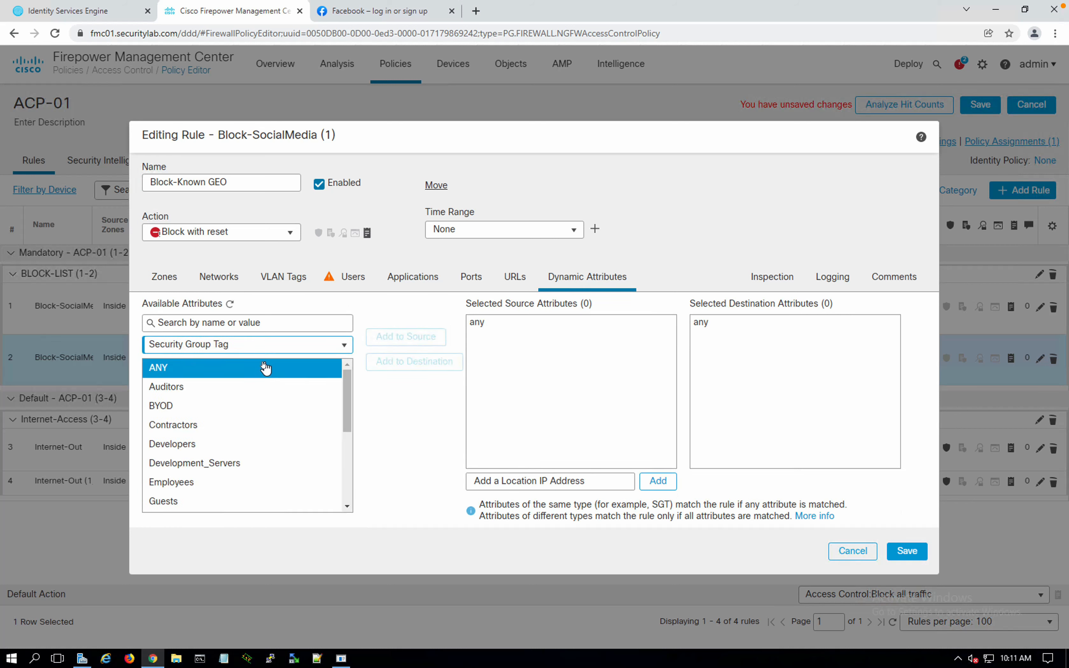
{"action": "left_click", "coordinate": [350, 384]}
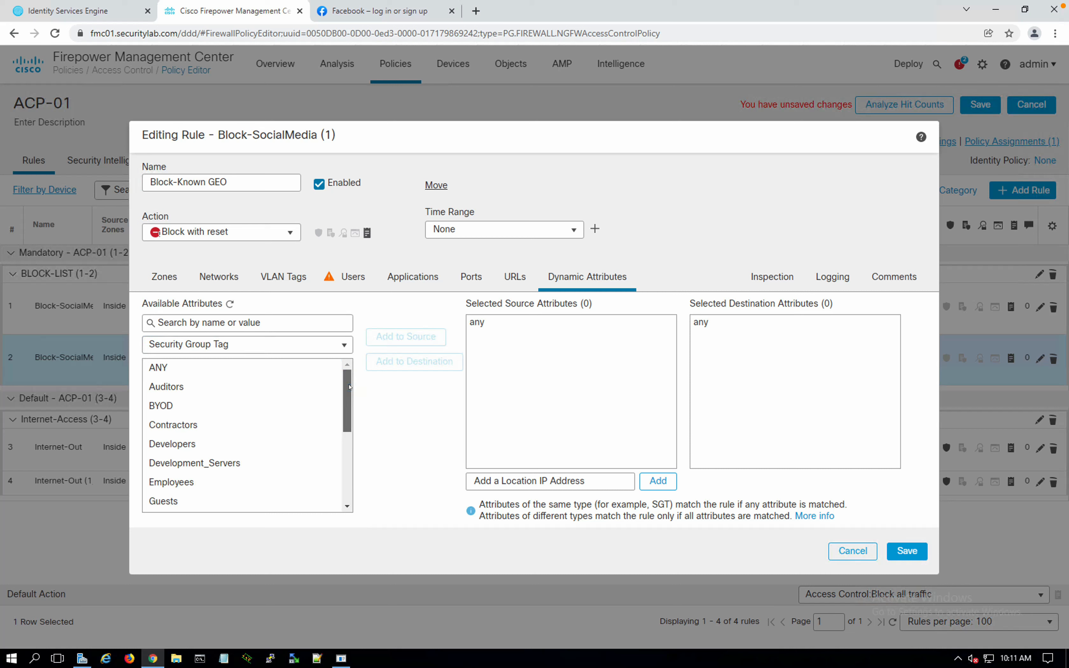
{"action": "mouse_move", "coordinate": [349, 388]}
{"action": "left_mouse_down"}
{"action": "mouse_move", "coordinate": [352, 439]}
{"action": "mouse_move", "coordinate": [352, 384]}
{"action": "left_mouse_up"}
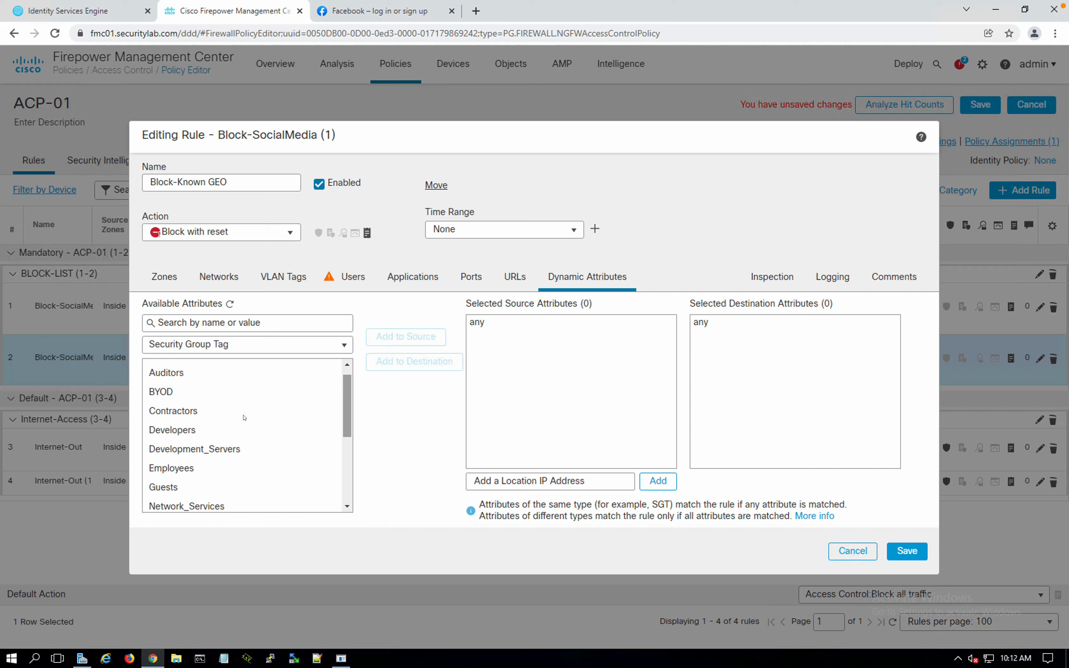
{"action": "left_click", "coordinate": [226, 419]}
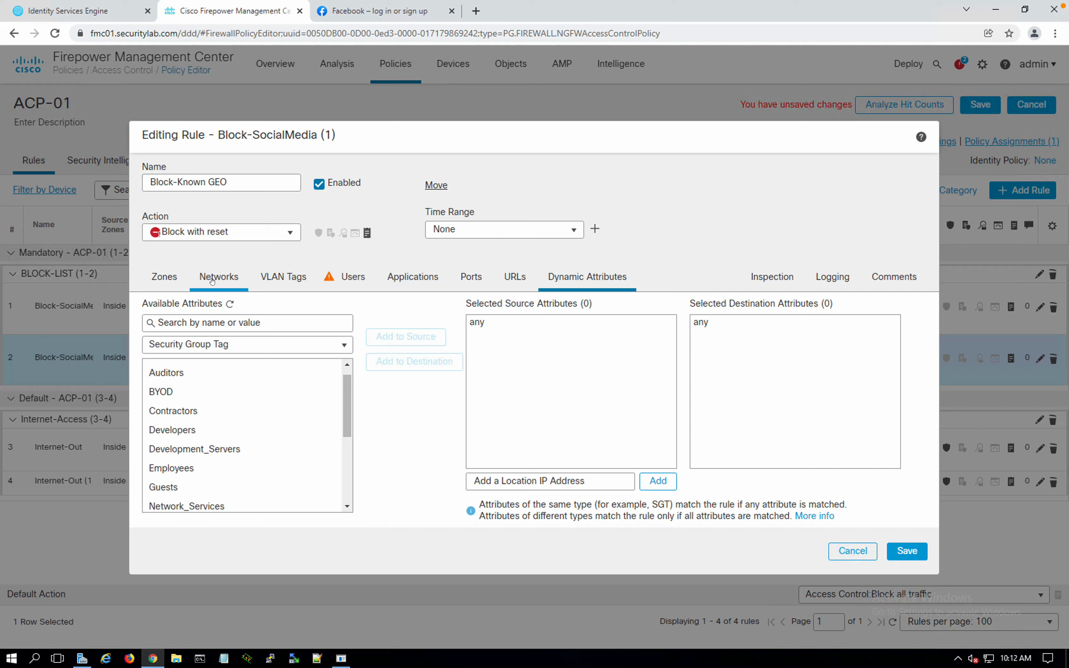
{"action": "left_click", "coordinate": [226, 398]}
Add HTTP and HTTPS to the rule's destination ports
{"action": "left_click", "coordinate": [470, 283]}
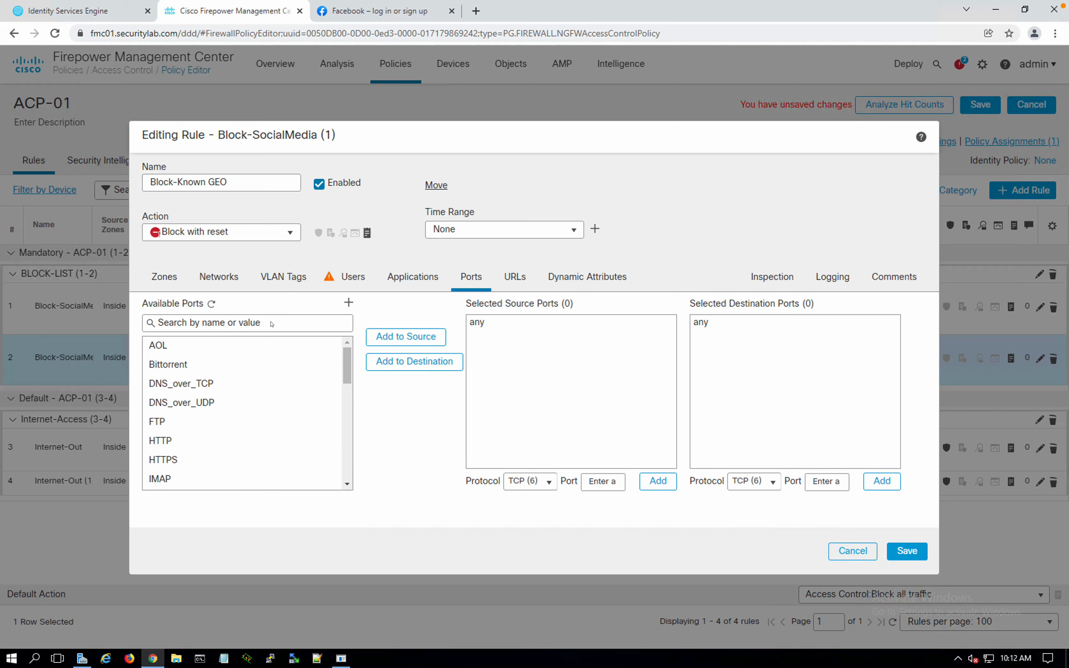
{"action": "left_click", "coordinate": [178, 440]}
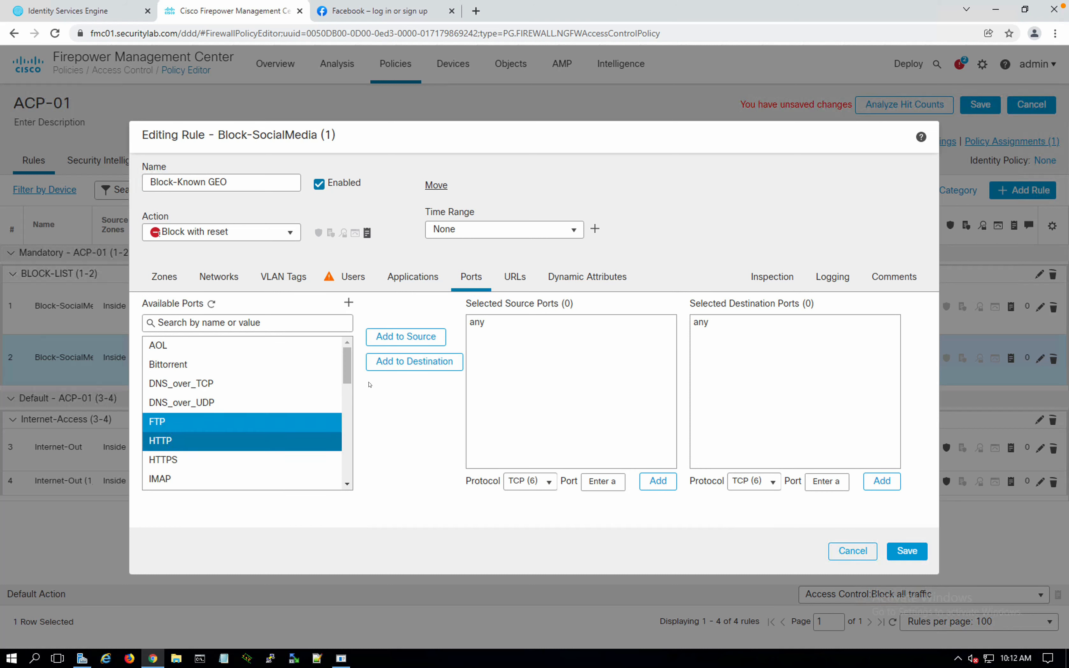
{"action": "left_click", "coordinate": [387, 368]}
{"action": "left_click", "coordinate": [229, 458]}
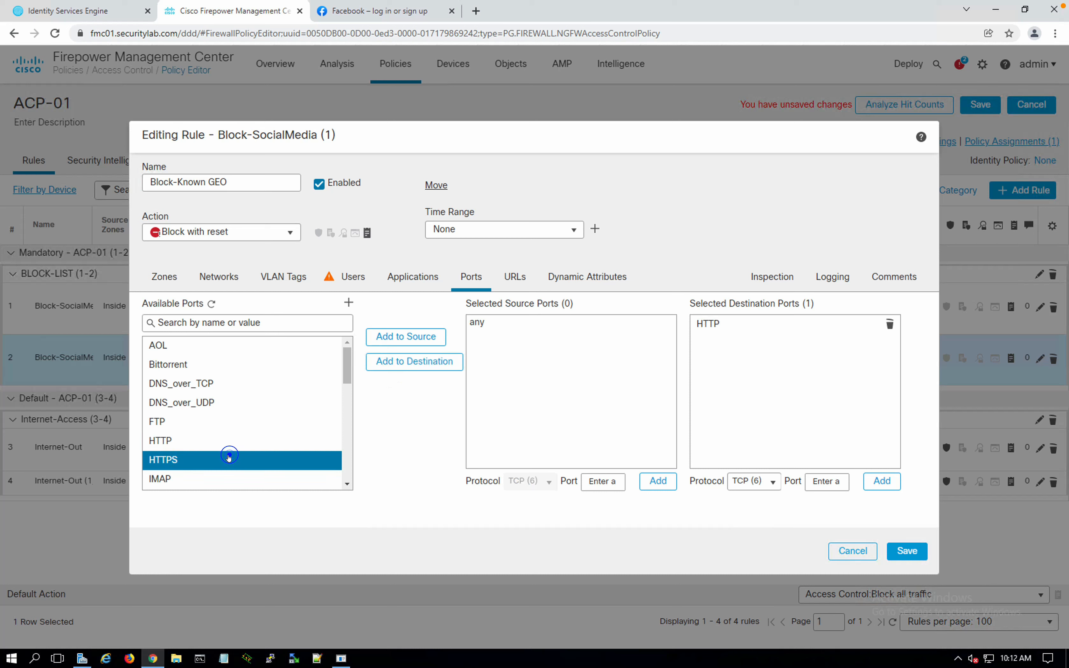
{"action": "left_click", "coordinate": [400, 365]}
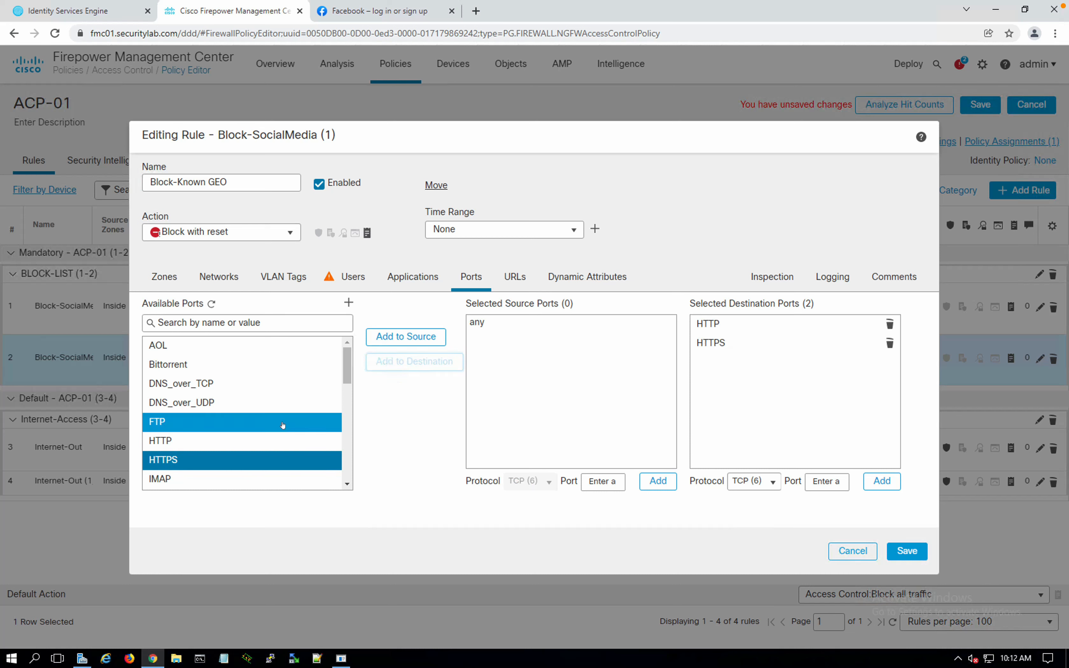
Look through the remaining available ports and save the Block-Known GEO rule
{"action": "scroll", "coordinate": [283, 425], "scroll_direction": "down", "scroll_amount": 4}
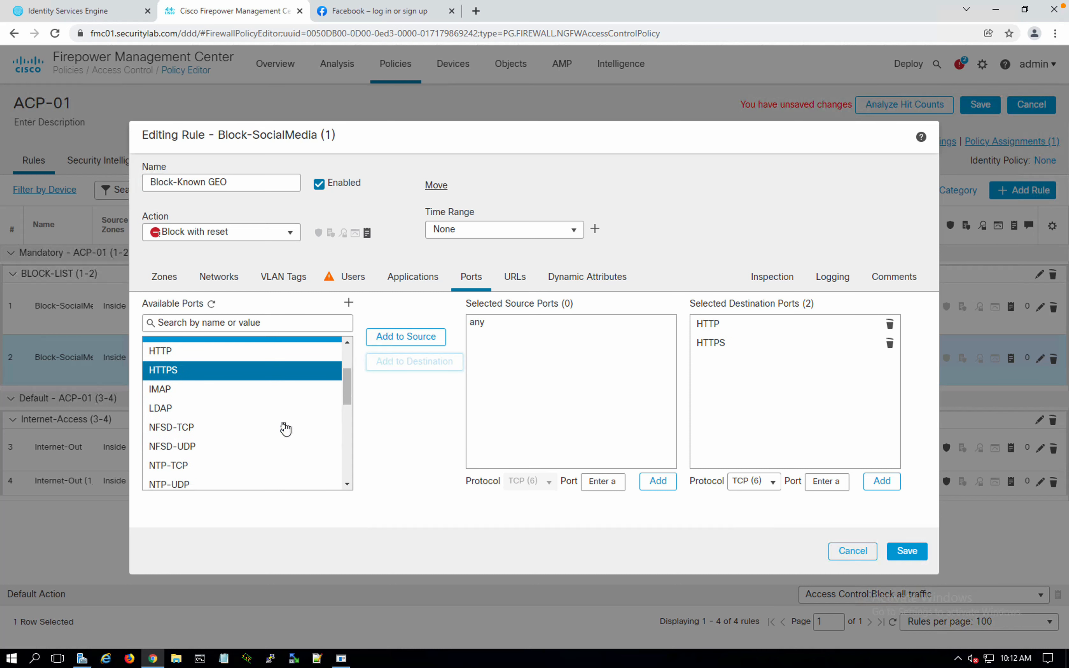
{"action": "scroll", "coordinate": [285, 429], "scroll_direction": "down", "scroll_amount": 4}
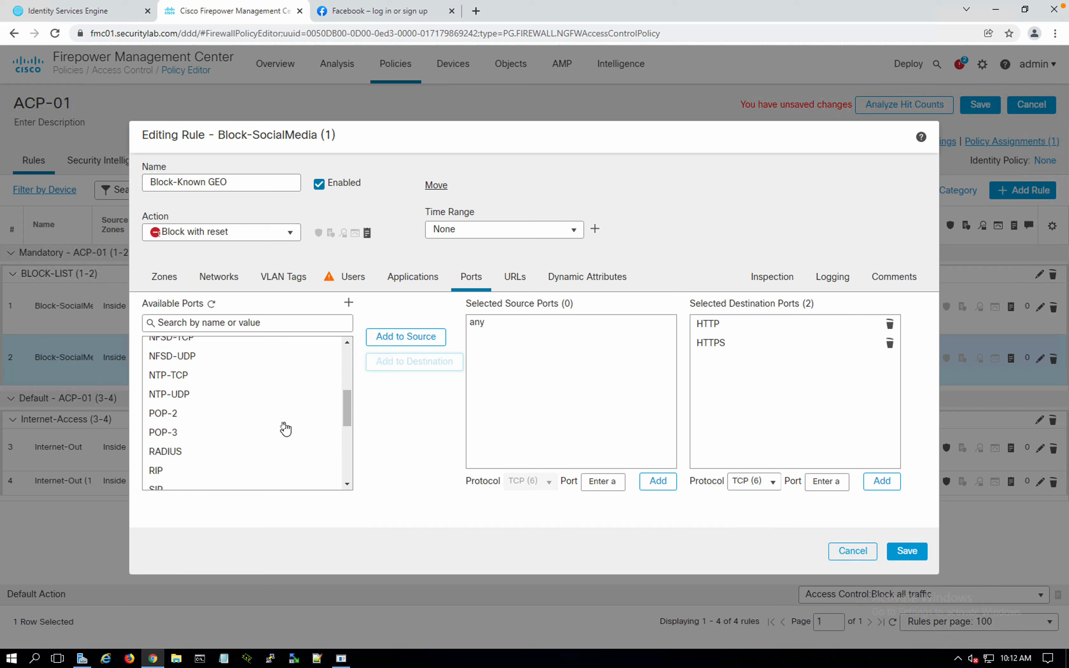
{"action": "scroll", "coordinate": [285, 428], "scroll_direction": "down", "scroll_amount": 1}
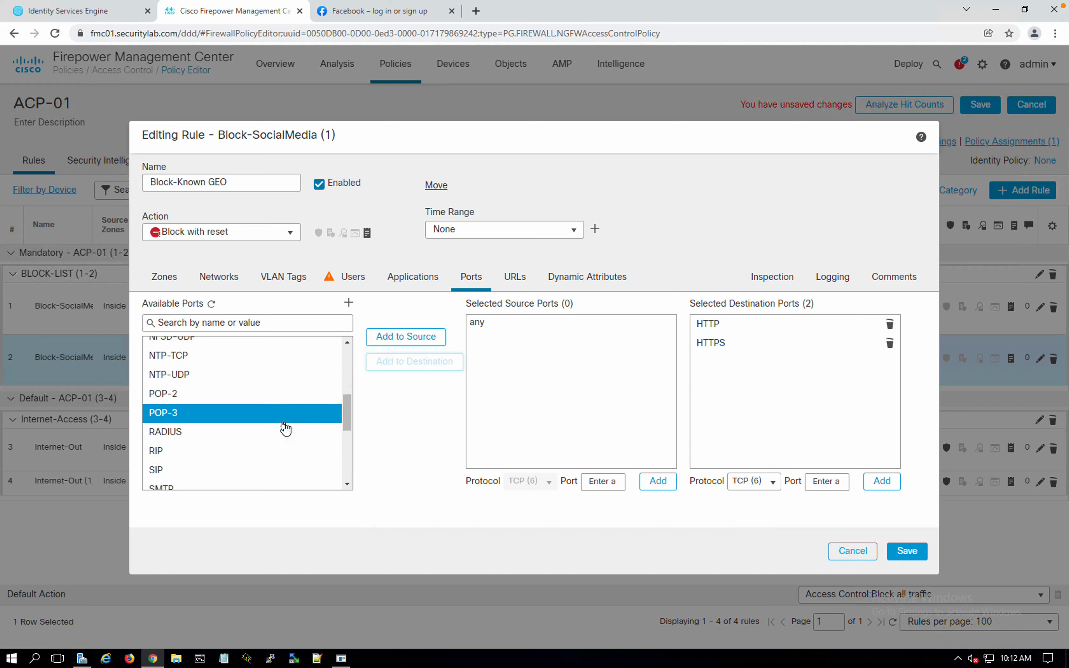
{"action": "scroll", "coordinate": [285, 428], "scroll_direction": "down", "scroll_amount": 2}
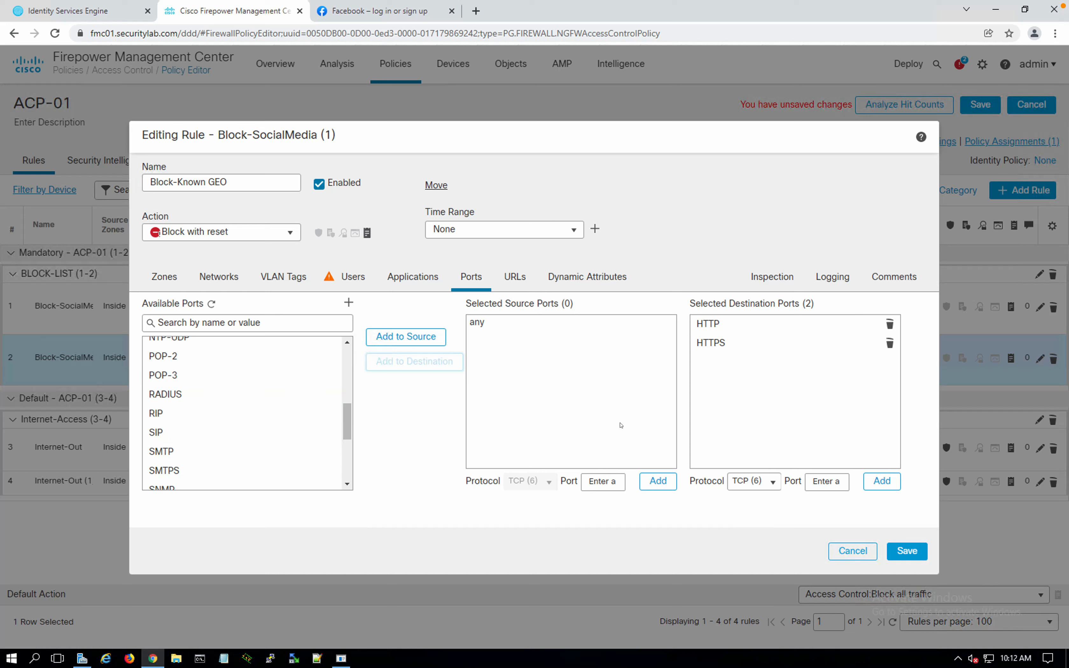
{"action": "left_click", "coordinate": [921, 557]}
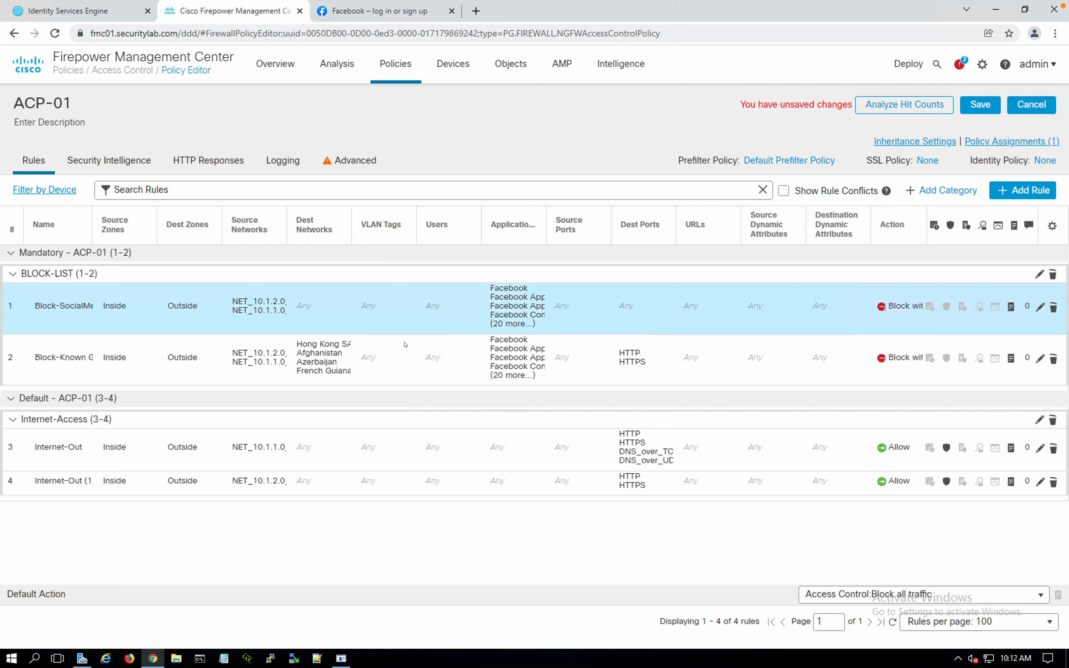
Reopen the Block-Known GEO rule for editing and show its selected applications
{"action": "left_click", "coordinate": [930, 373]}
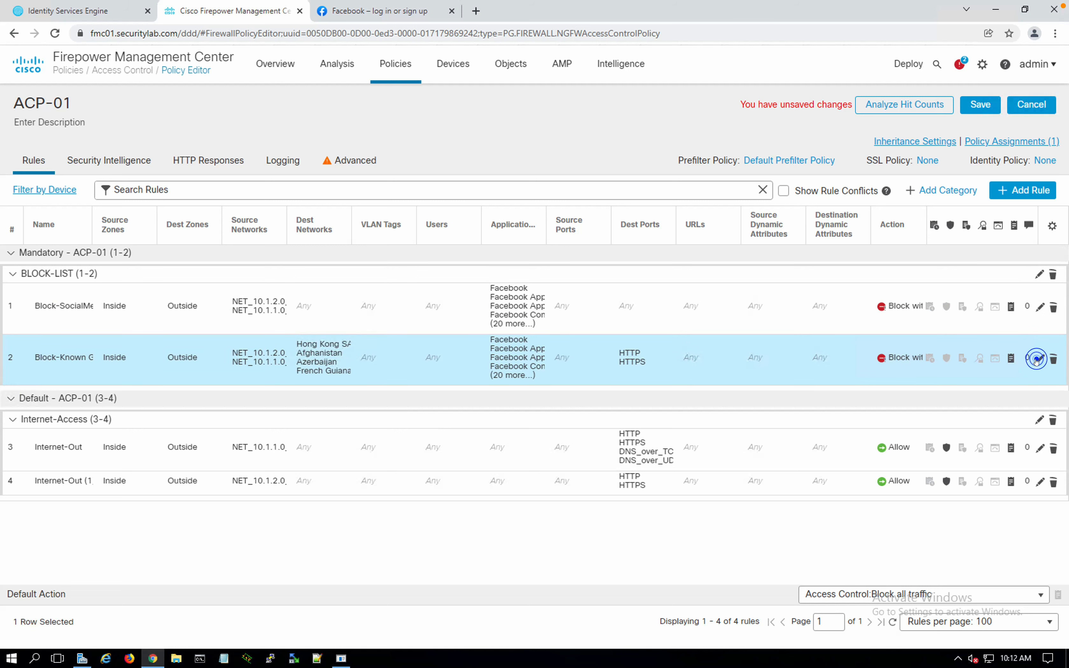
{"action": "double_click", "coordinate": [521, 334]}
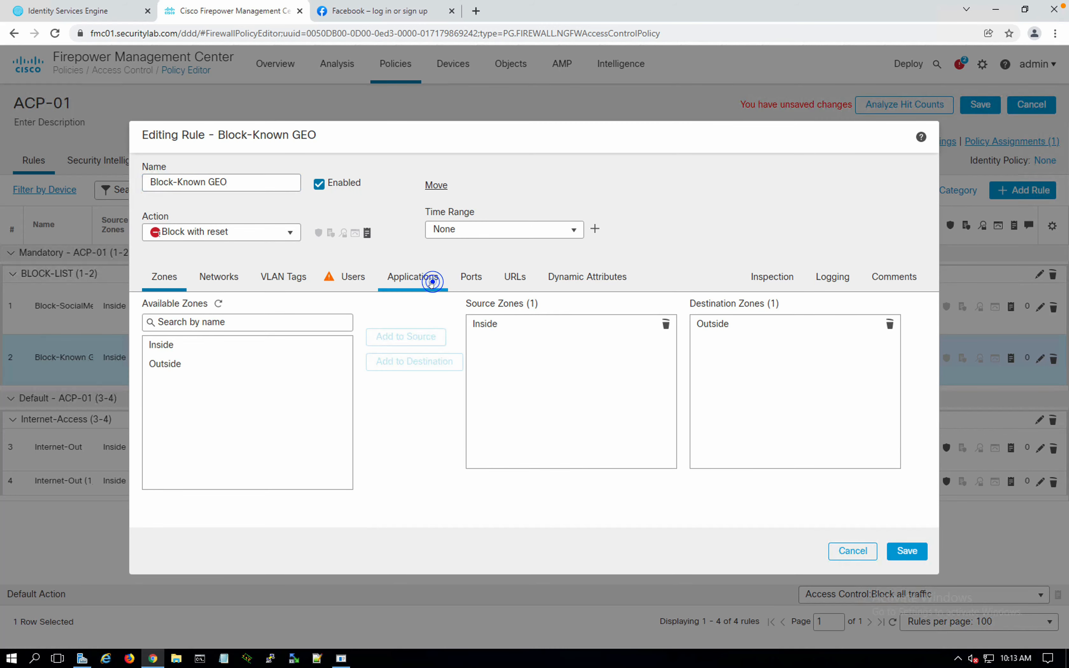
{"action": "left_click", "coordinate": [432, 280]}
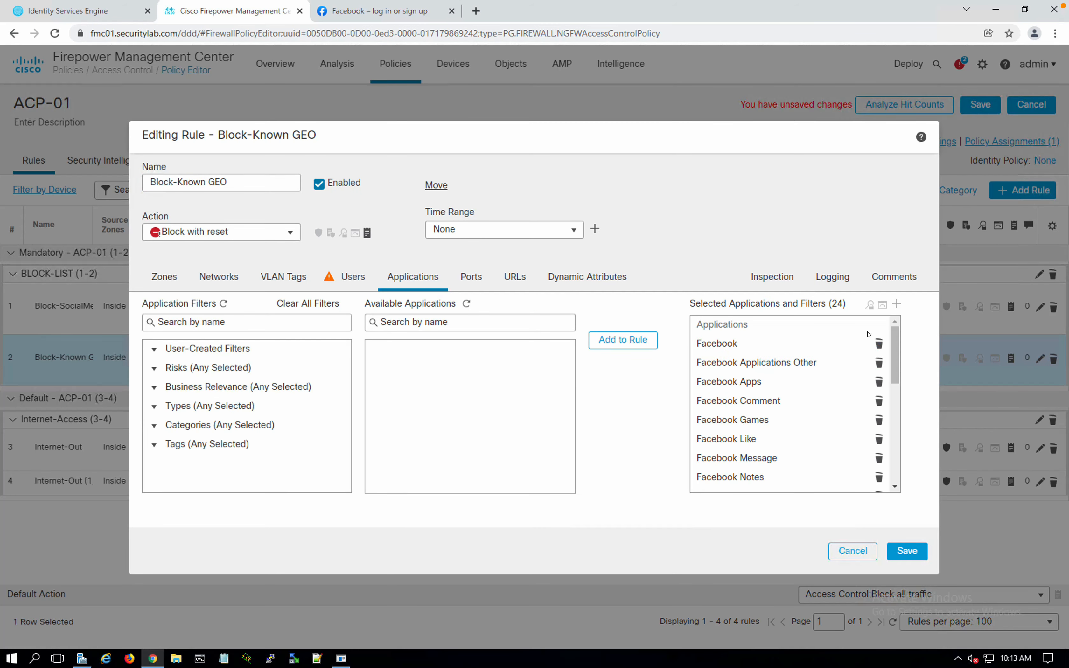
Remove all the selected Facebook, Instagram, WhatsApp and Workplace applications from the Block-Known GEO rule
{"action": "left_click", "coordinate": [879, 344]}
{"action": "left_click", "coordinate": [879, 344]}
{"action": "left_click", "coordinate": [879, 345]}
{"action": "left_click", "coordinate": [879, 345]}
{"action": "double_click", "coordinate": [879, 345]}
{"action": "double_click", "coordinate": [879, 345]}
{"action": "double_click", "coordinate": [879, 344]}
{"action": "double_click", "coordinate": [880, 345]}
{"action": "double_click", "coordinate": [880, 344]}
{"action": "left_click", "coordinate": [879, 345]}
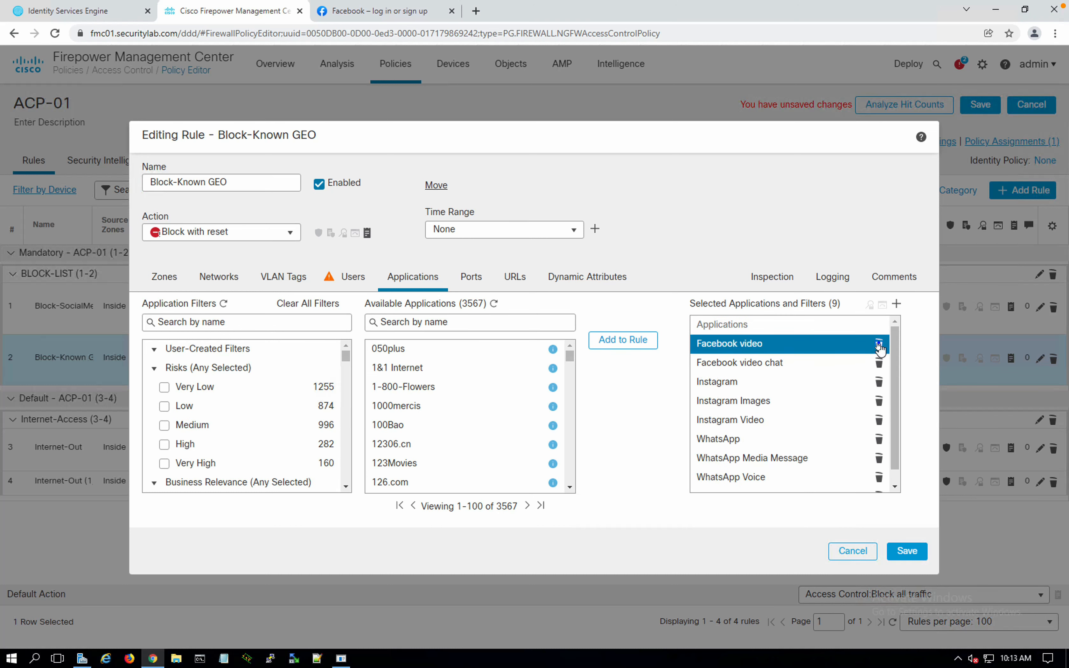
{"action": "left_click", "coordinate": [879, 345]}
{"action": "double_click", "coordinate": [890, 345]}
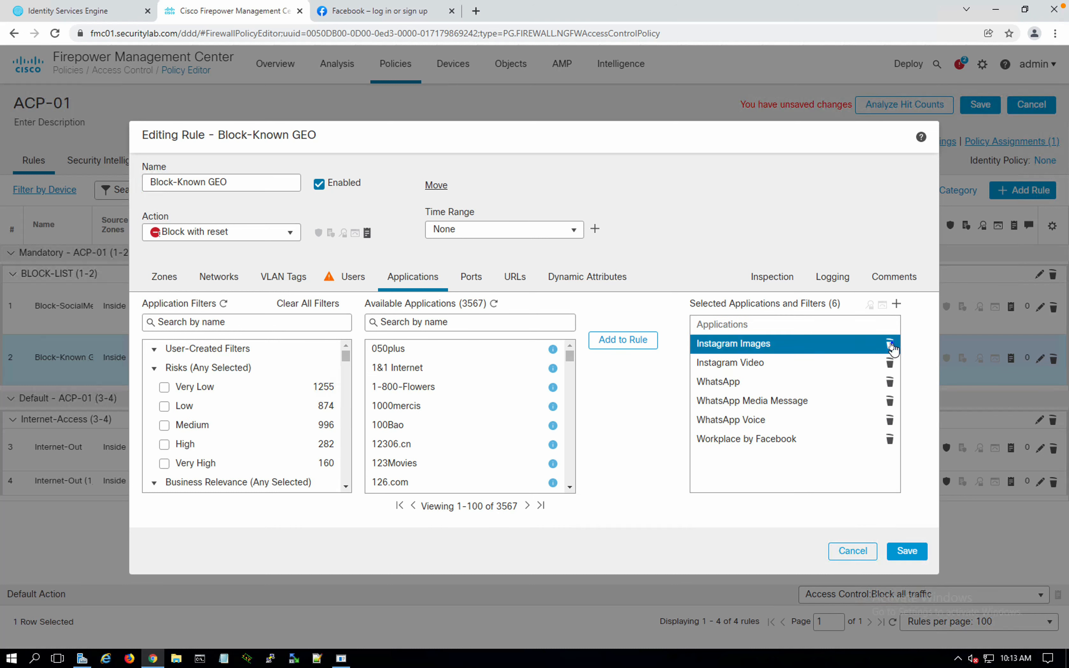
{"action": "double_click", "coordinate": [890, 345]}
{"action": "left_click", "coordinate": [890, 345]}
{"action": "double_click", "coordinate": [891, 346]}
{"action": "left_click", "coordinate": [890, 346]}
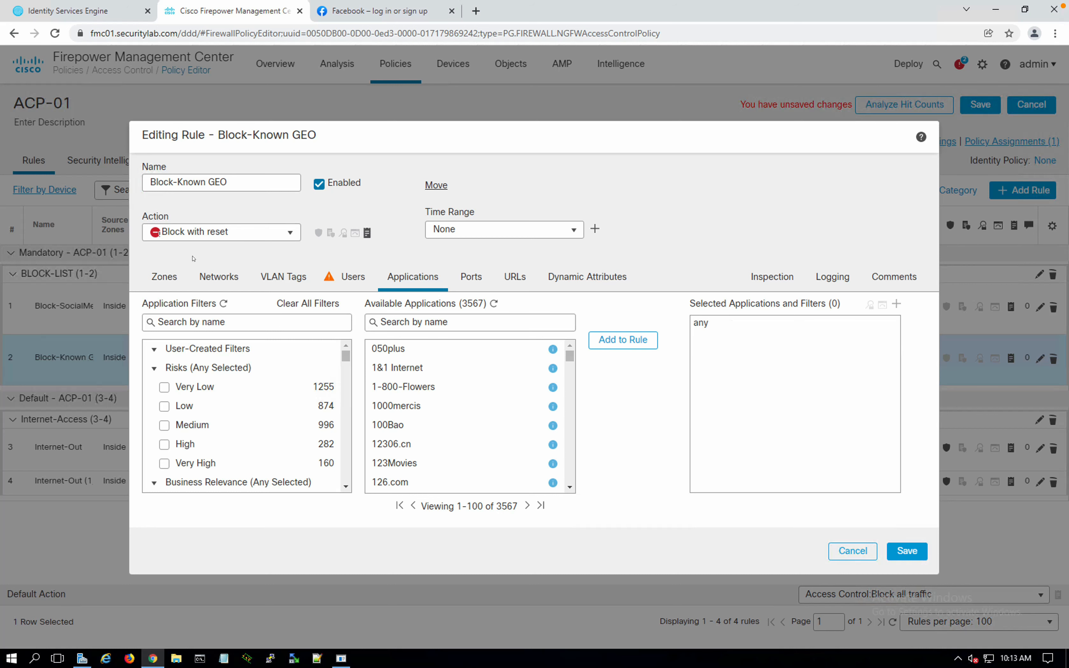
Check the rule's zones, networks, users, ports, inspection and logging settings, and save both the rule and the ACP-01 policy
{"action": "left_click", "coordinate": [161, 280]}
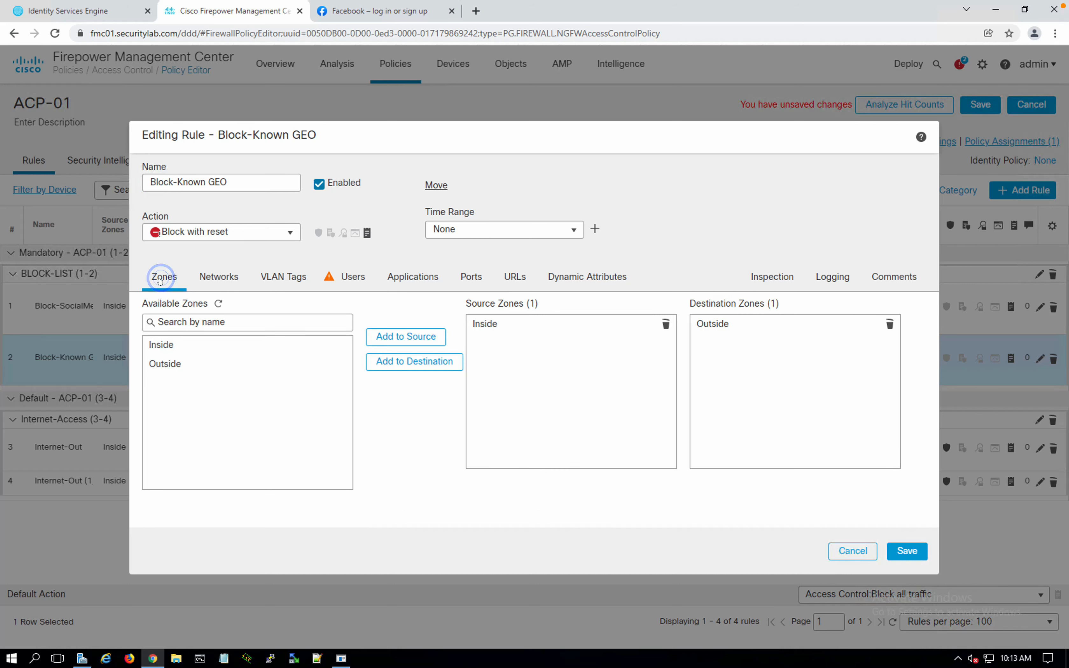
{"action": "left_click", "coordinate": [210, 279]}
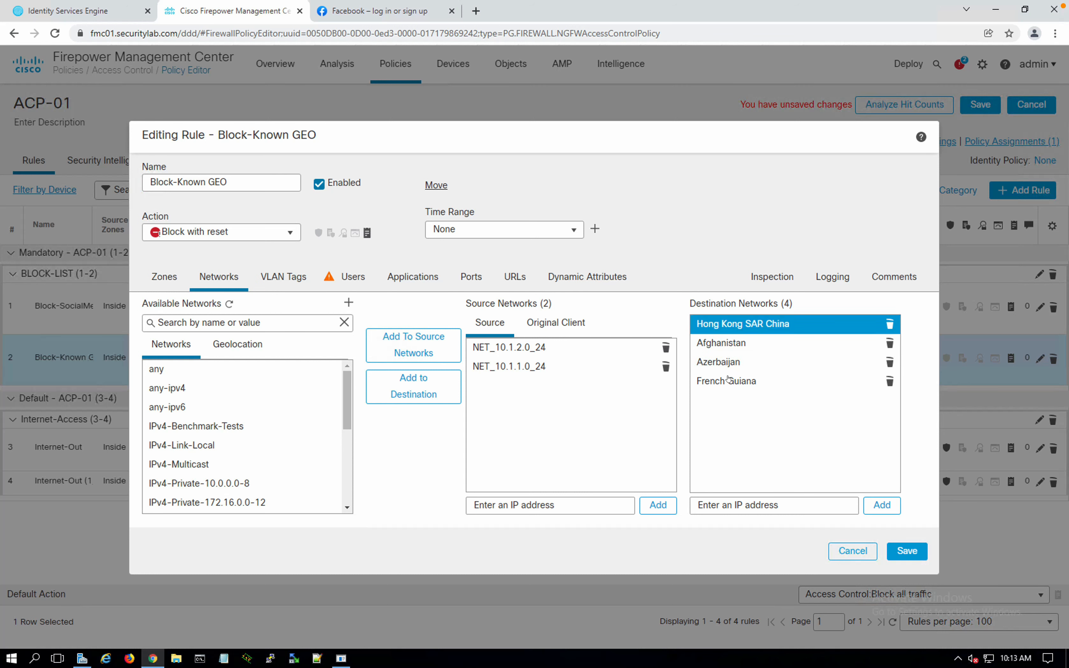
{"action": "left_click", "coordinate": [336, 272]}
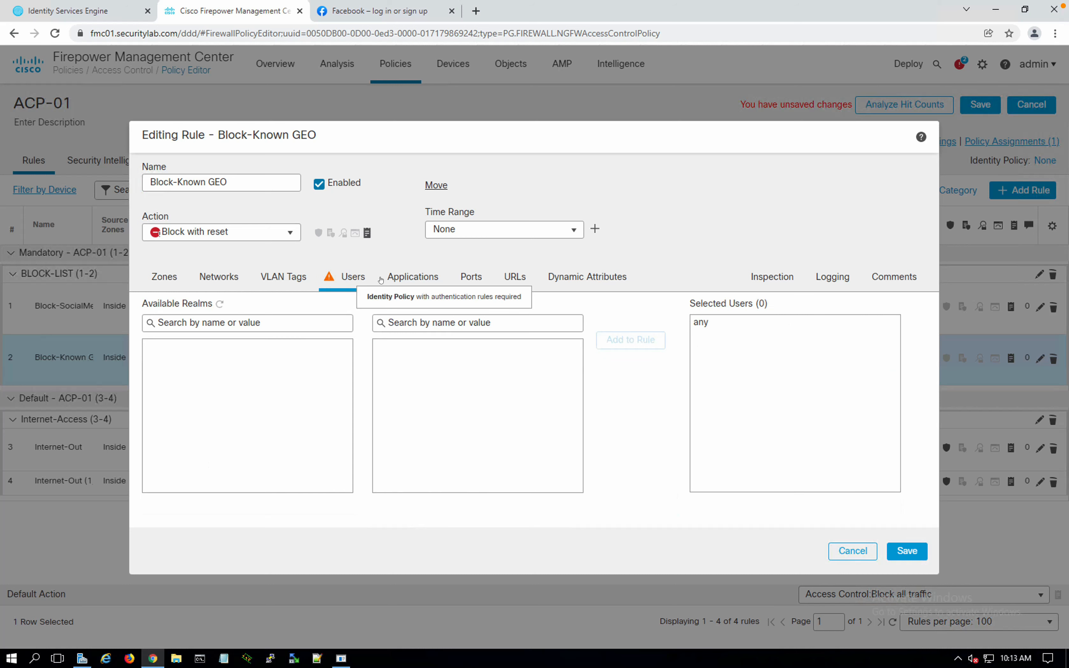
{"action": "left_click", "coordinate": [400, 277]}
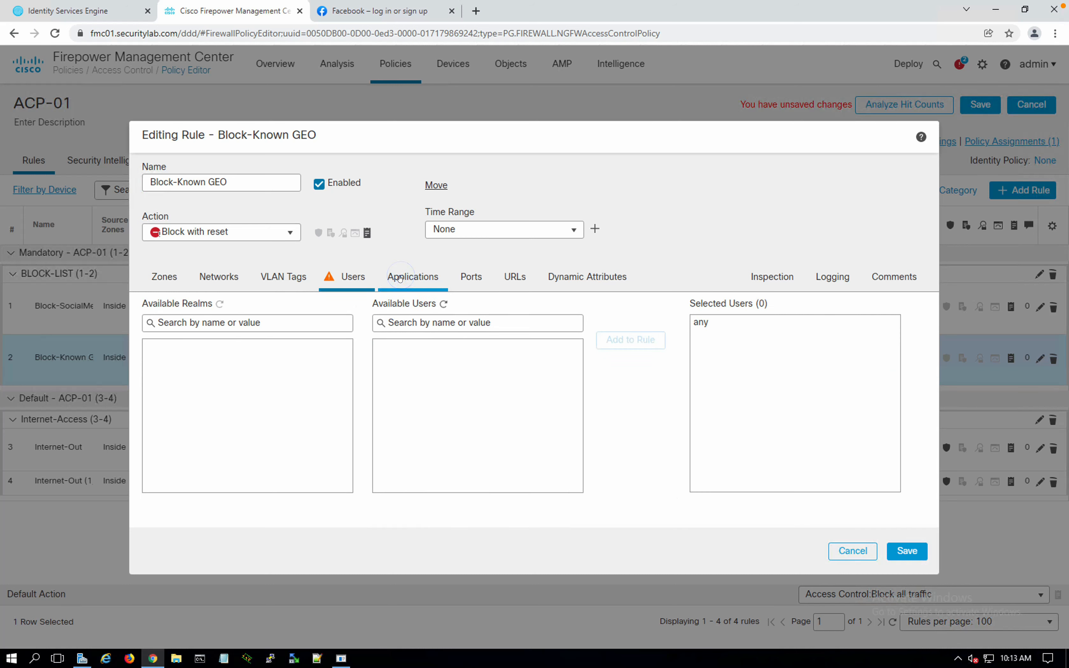
{"action": "left_click", "coordinate": [476, 283]}
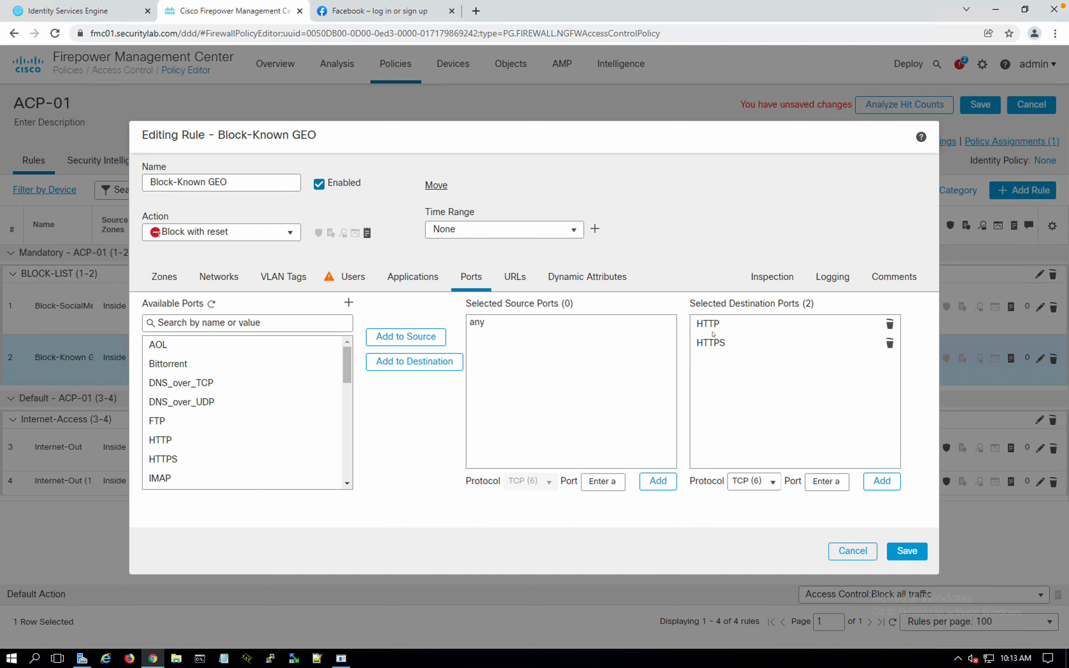
{"action": "left_click", "coordinate": [766, 277]}
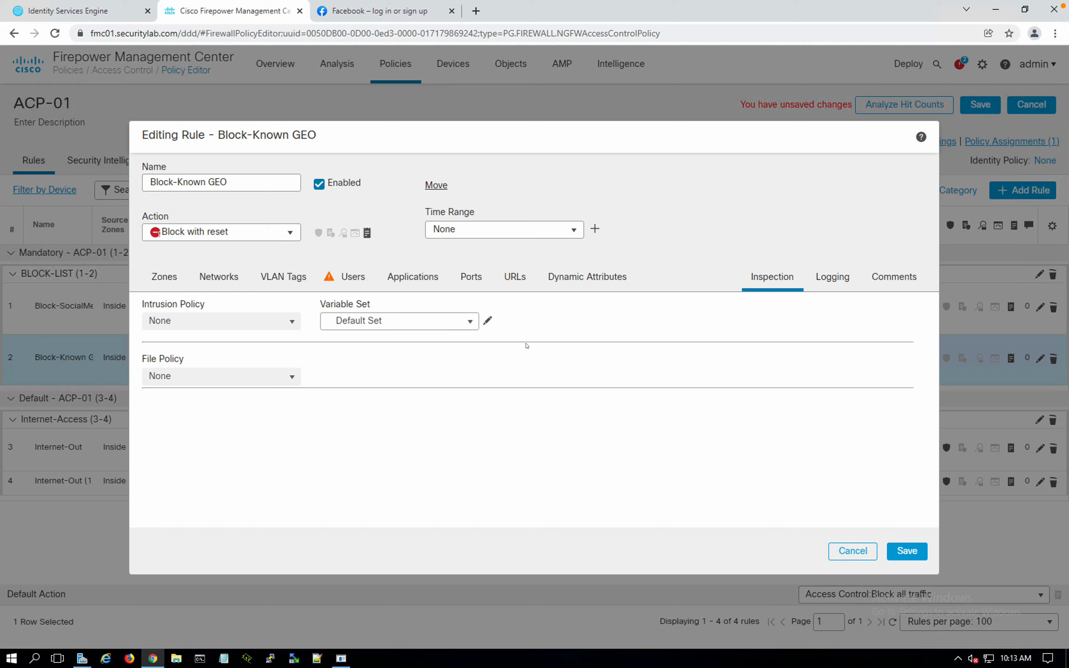
{"action": "left_click", "coordinate": [826, 276]}
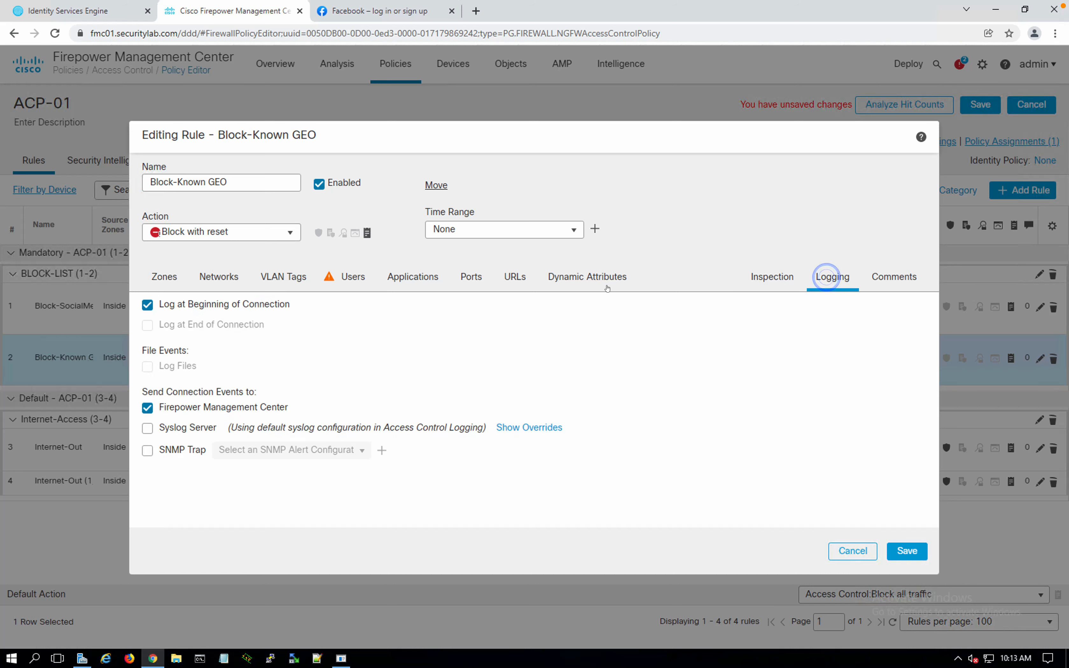
{"action": "left_click", "coordinate": [911, 551]}
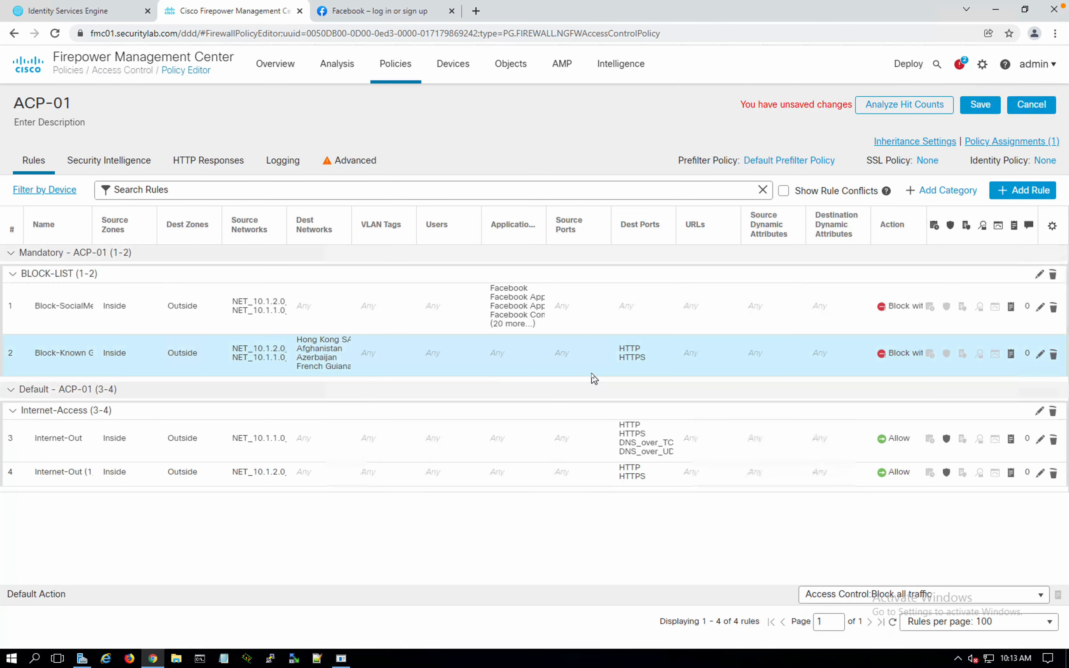
{"action": "left_click", "coordinate": [987, 106]}
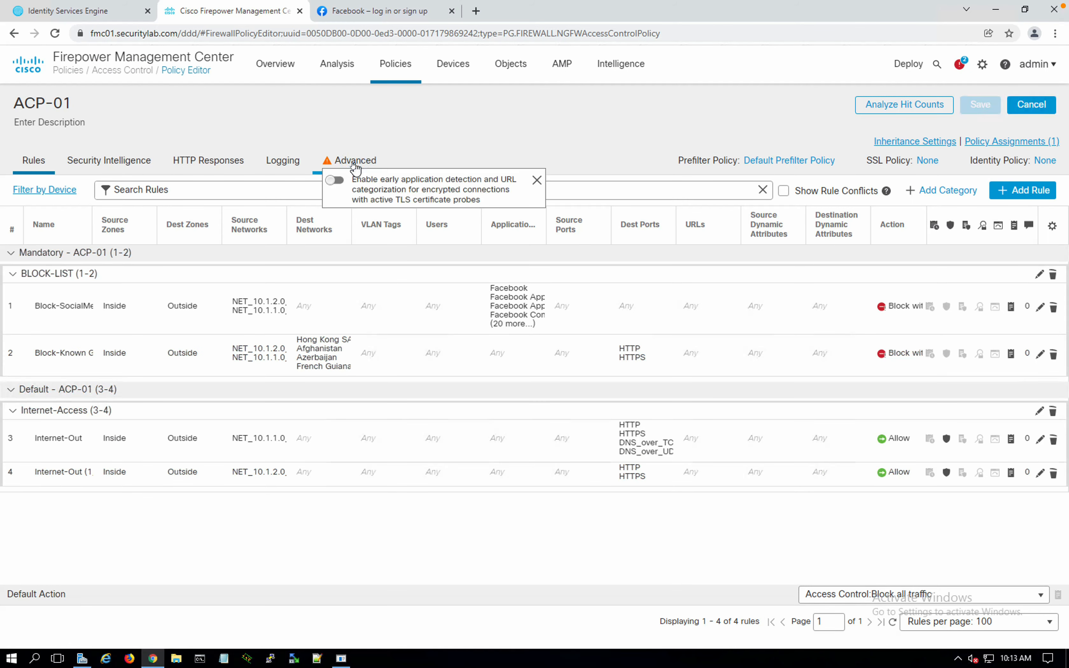
Enable early application detection and URL categorization in ACP-01's advanced settings and save the policy
{"action": "left_click", "coordinate": [355, 165]}
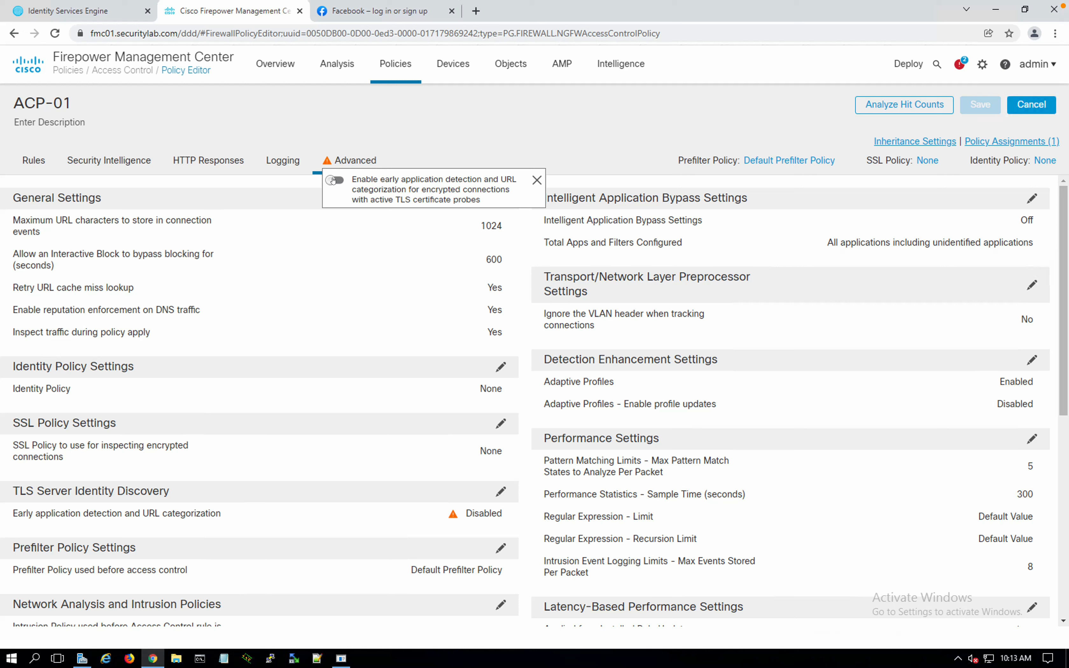
{"action": "left_click", "coordinate": [335, 182]}
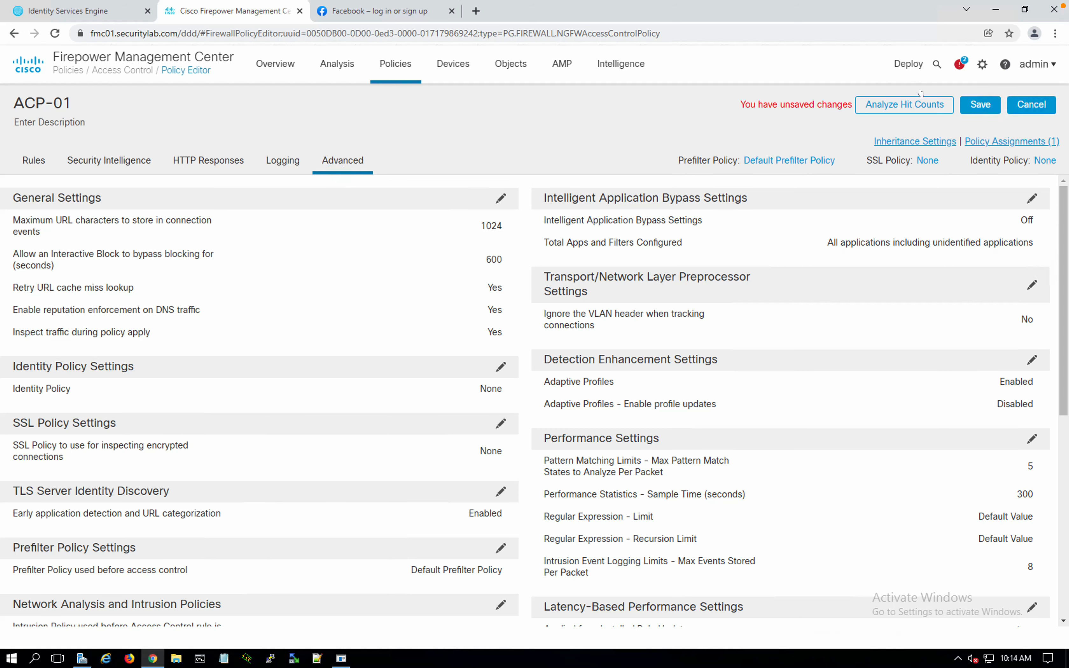
{"action": "left_click", "coordinate": [972, 103]}
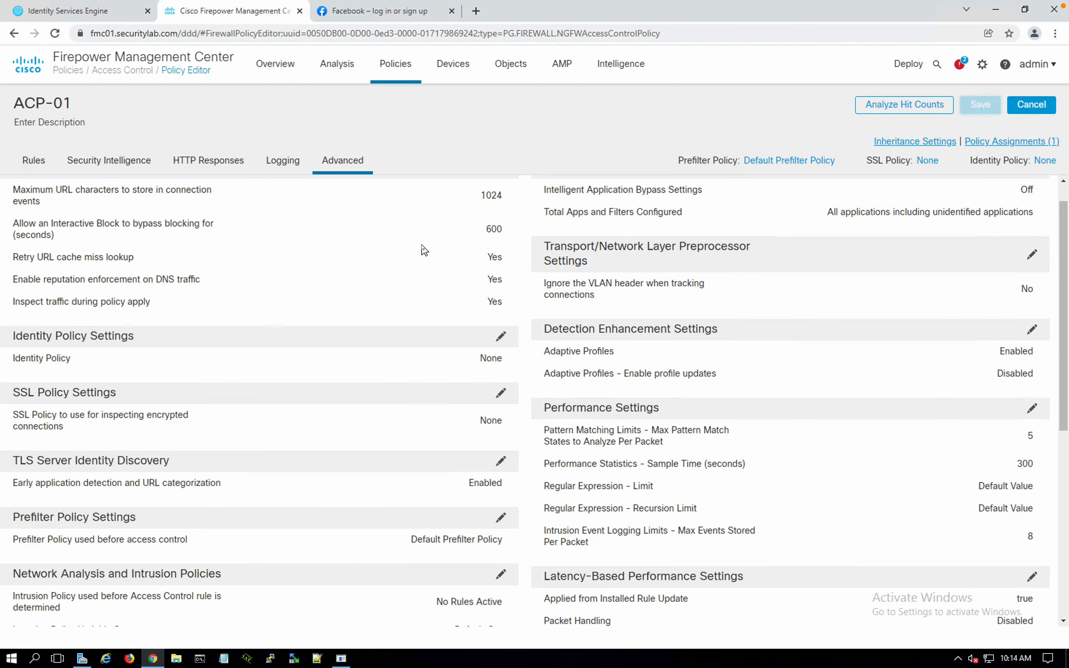
Look through the policy's remaining advanced settings and its default syslog logging settings
{"action": "scroll", "coordinate": [422, 248], "scroll_direction": "down", "scroll_amount": 2}
{"action": "scroll", "coordinate": [424, 251], "scroll_direction": "down", "scroll_amount": 2}
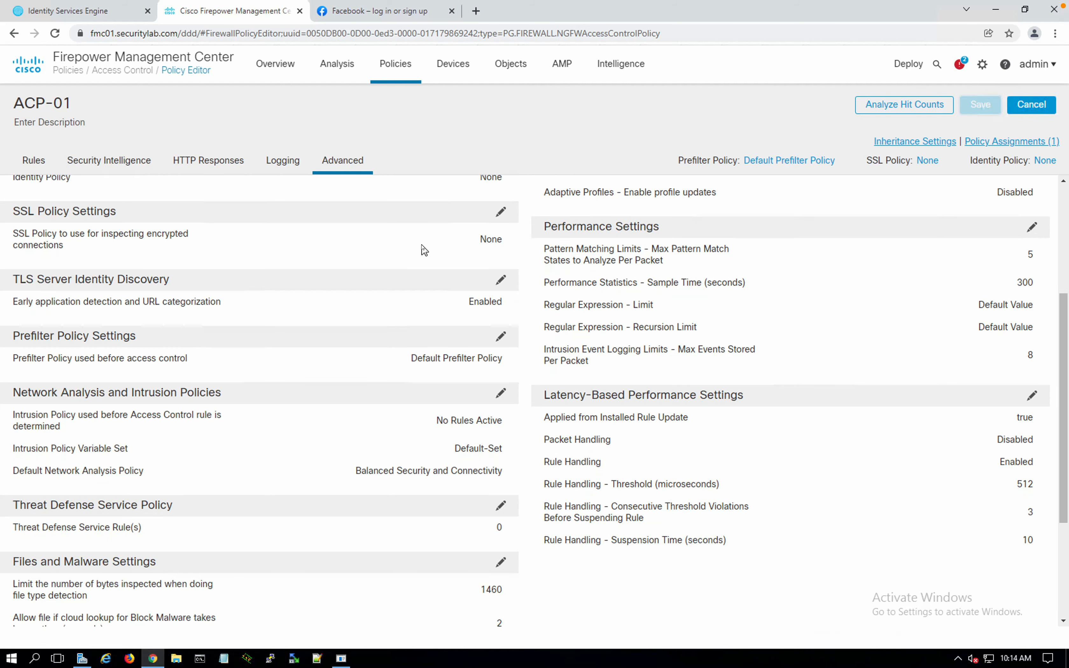
{"action": "scroll", "coordinate": [424, 251], "scroll_direction": "down", "scroll_amount": 1}
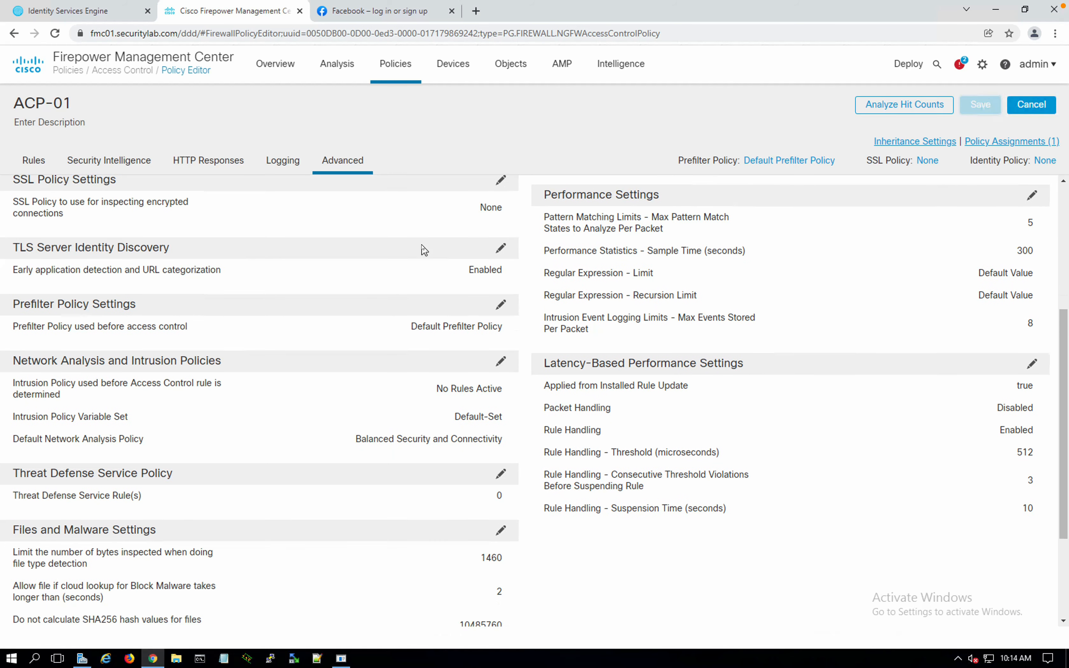
{"action": "scroll", "coordinate": [424, 251], "scroll_direction": "down", "scroll_amount": 1}
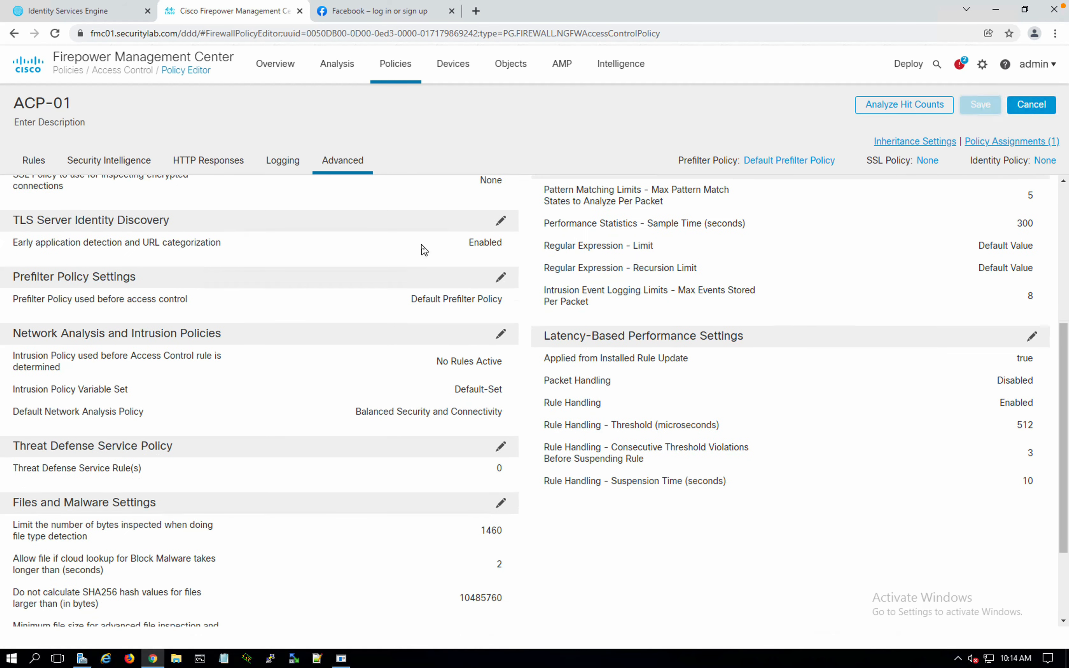
{"action": "scroll", "coordinate": [424, 250], "scroll_direction": "down", "scroll_amount": 1}
{"action": "scroll", "coordinate": [423, 250], "scroll_direction": "down", "scroll_amount": 2}
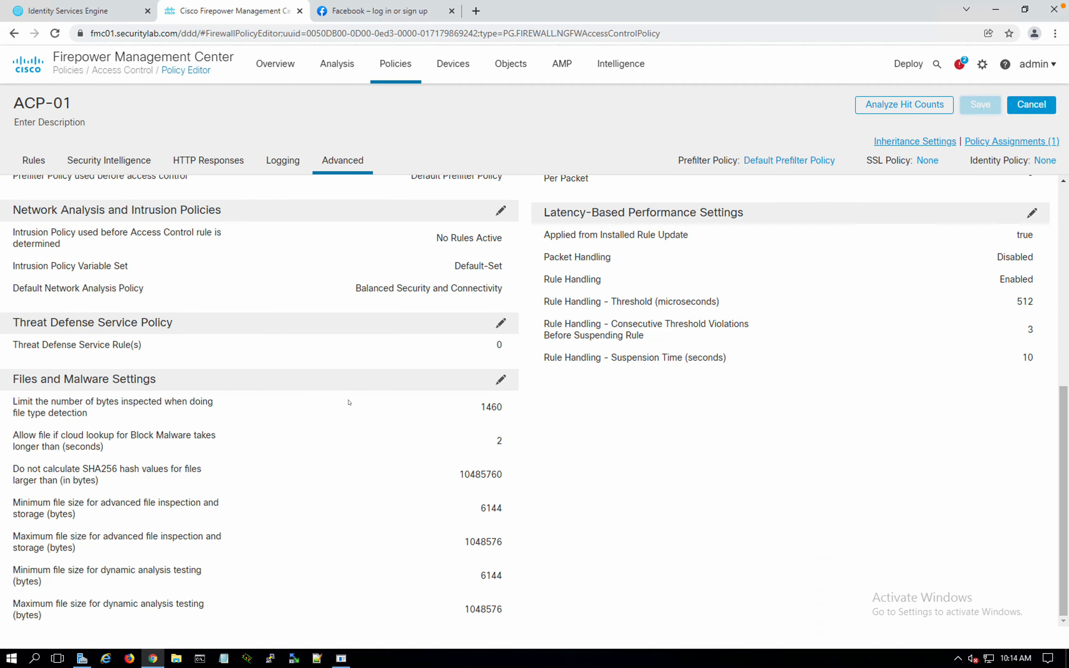
{"action": "scroll", "coordinate": [349, 402], "scroll_direction": "up", "scroll_amount": 9}
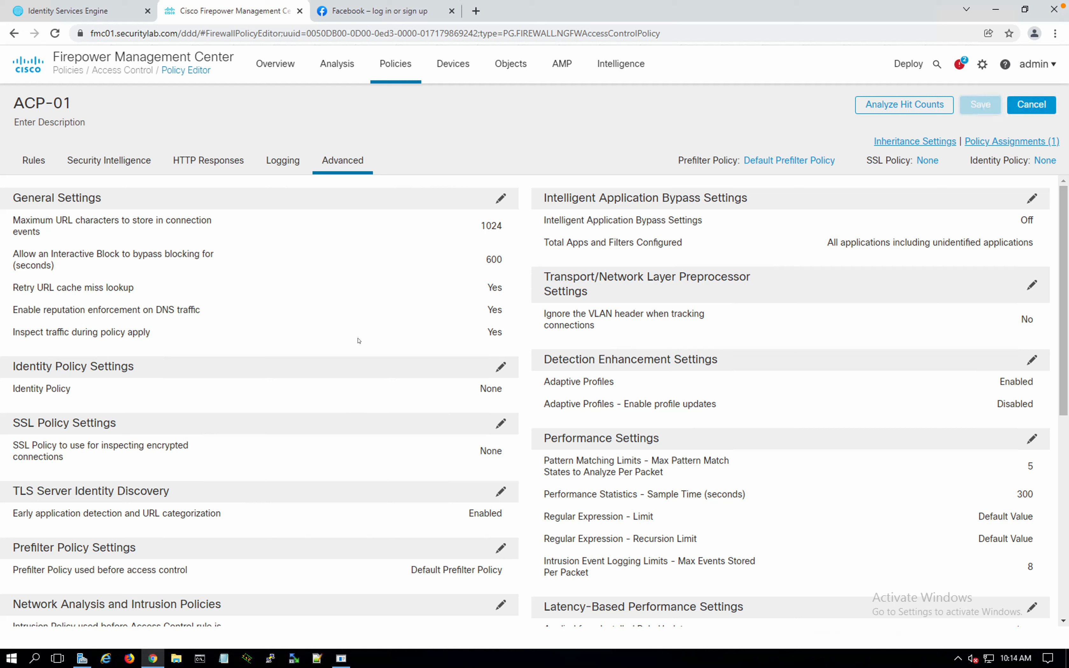
{"action": "left_click", "coordinate": [275, 169]}
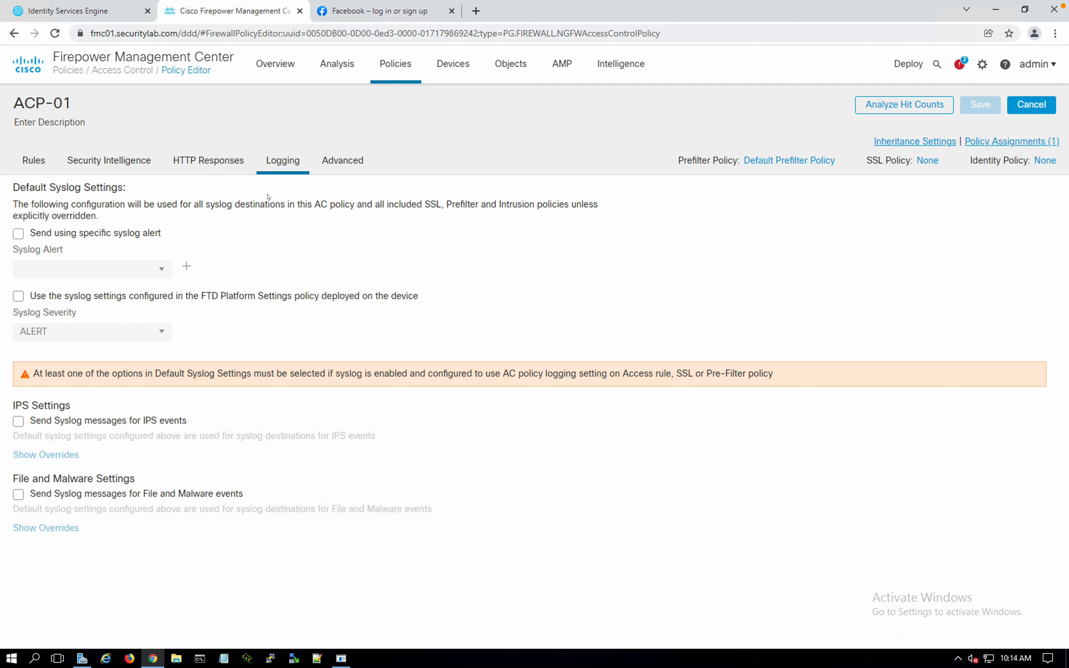
Set the Block Response Page for blocked HTTP traffic to System-provided and save the policy
{"action": "left_click", "coordinate": [211, 161]}
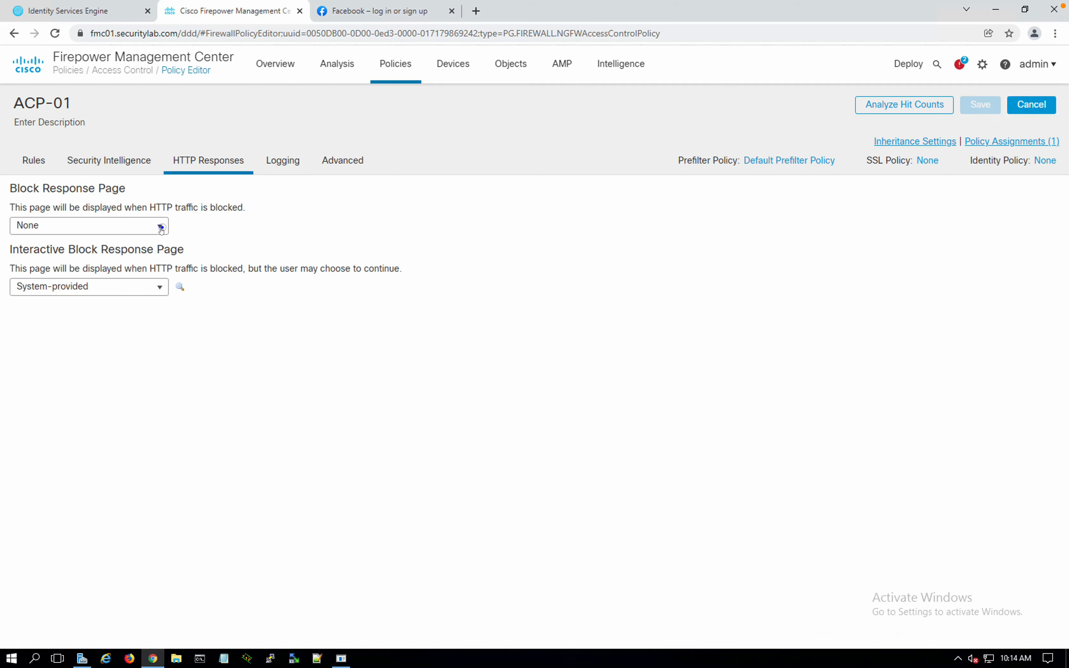
{"action": "left_click", "coordinate": [162, 226]}
{"action": "left_click", "coordinate": [109, 257]}
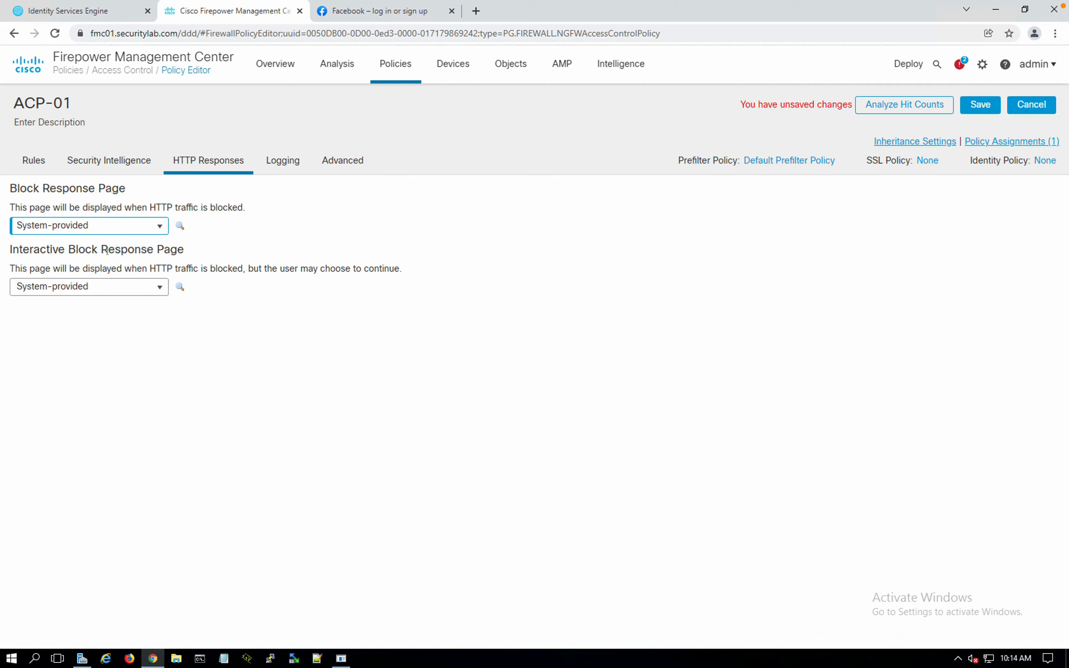
{"action": "left_click", "coordinate": [977, 106]}
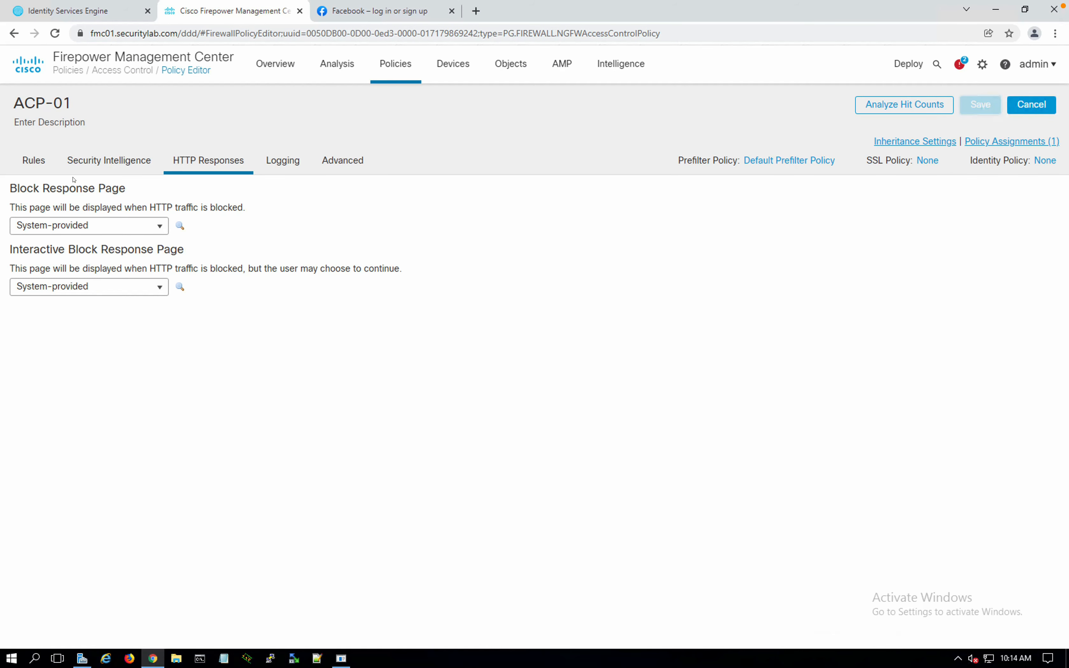
Review the four access control rules in the BLOCK-LIST and Internet-Access categories of ACP-01
{"action": "left_click", "coordinate": [36, 162]}
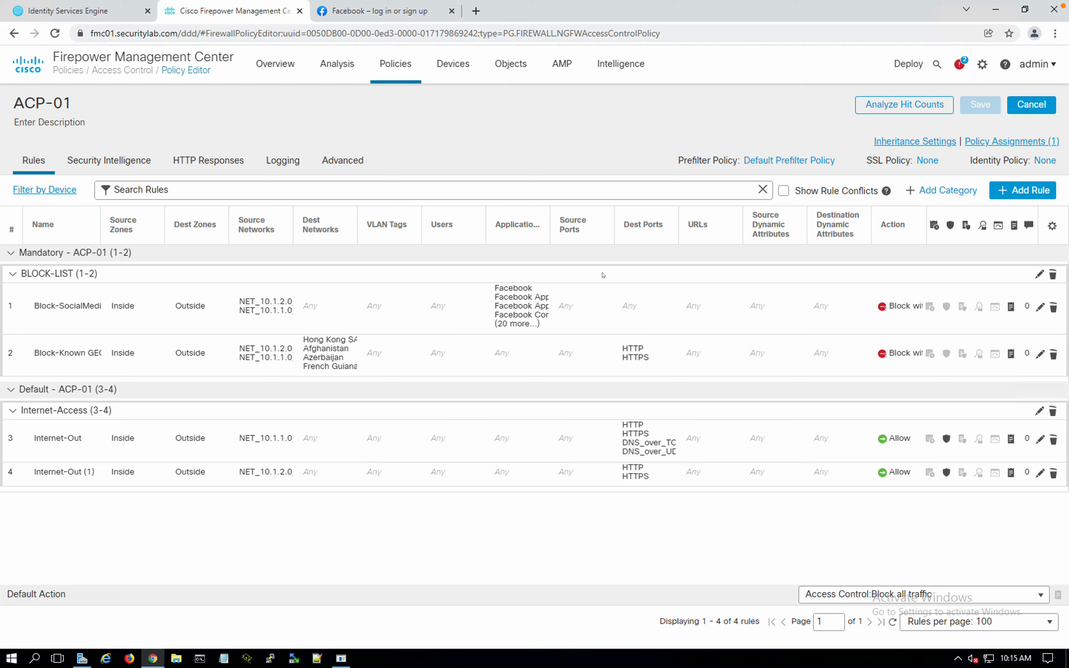
{"action": "left_click", "coordinate": [561, 303]}
{"action": "left_click", "coordinate": [497, 356]}
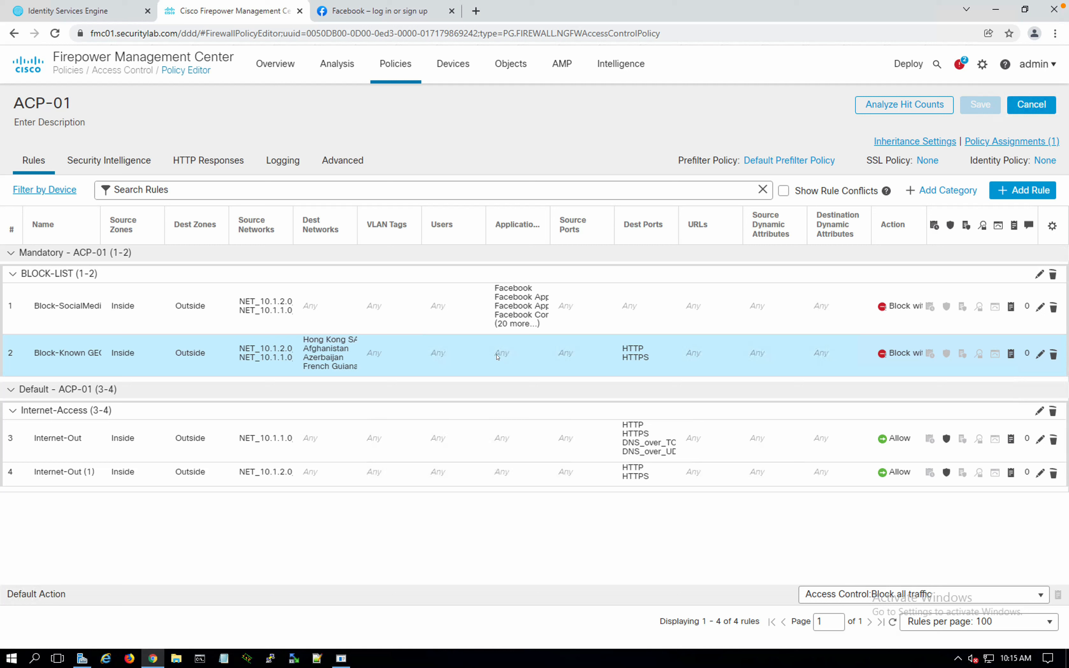
{"action": "left_click", "coordinate": [549, 450]}
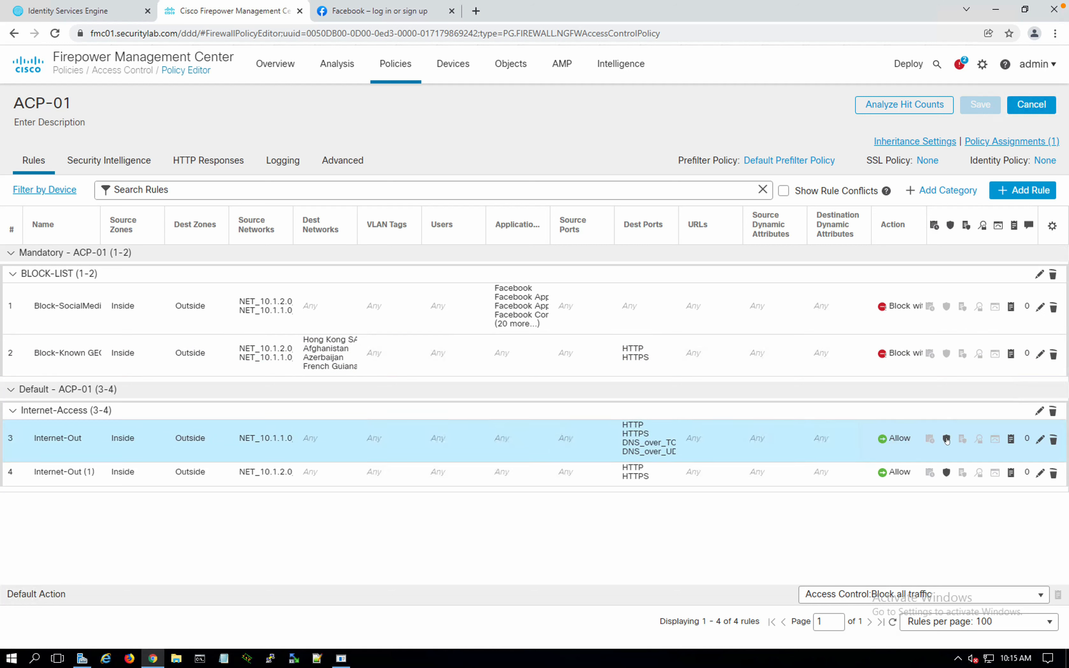
{"action": "left_click", "coordinate": [618, 482]}
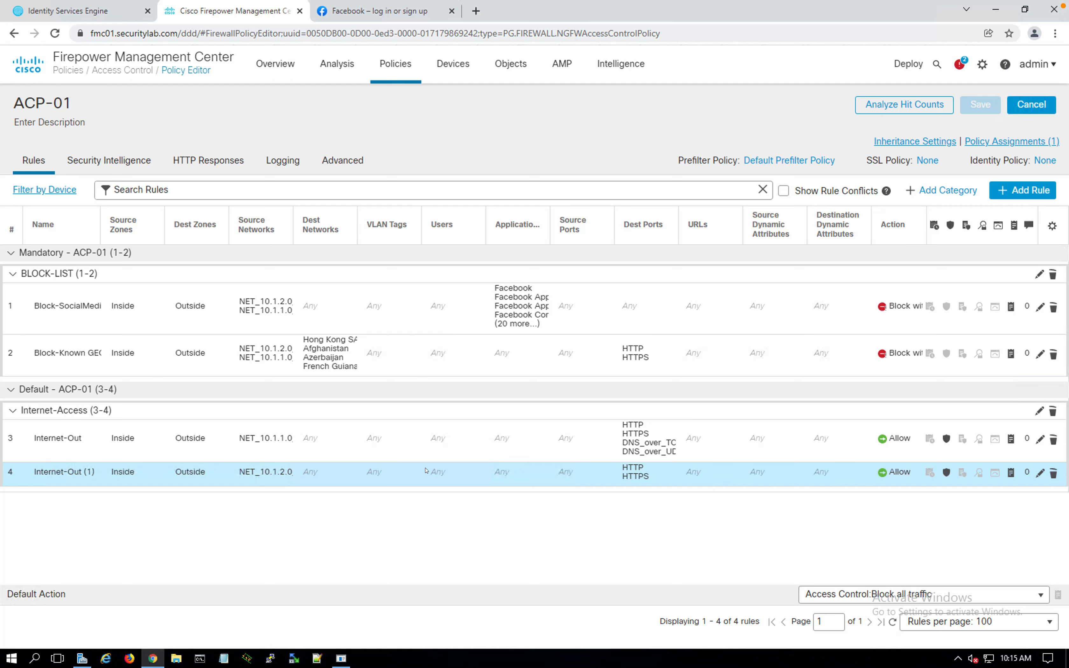
{"action": "left_click", "coordinate": [759, 305]}
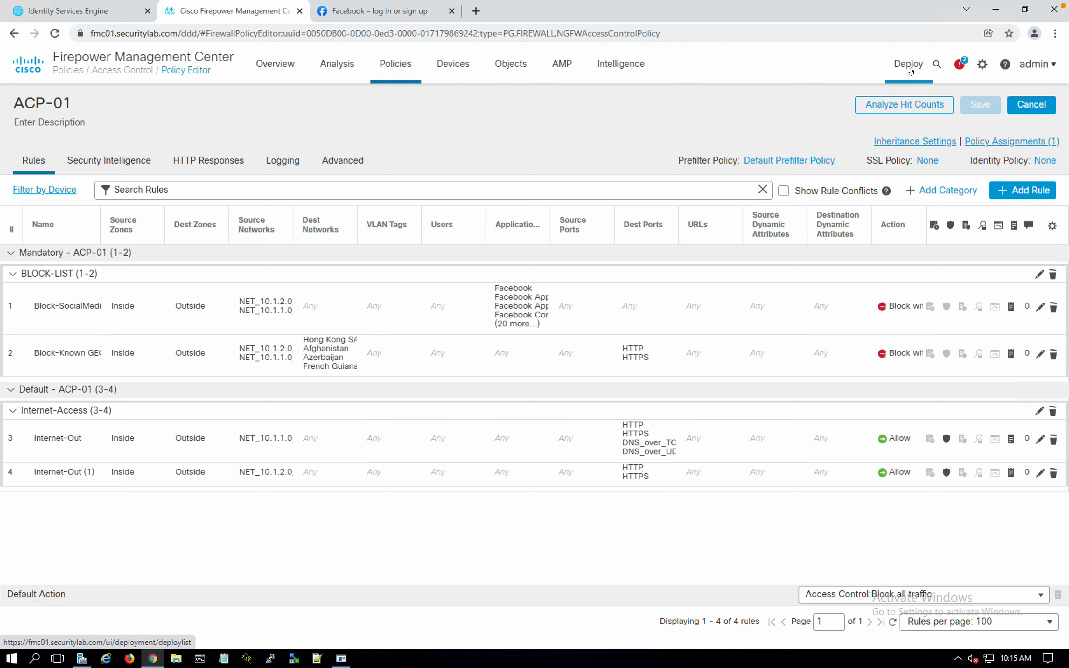
Deploy the pending policy changes to the FTD01 device without adding deployment notes
{"action": "mouse_move", "coordinate": [909, 65]}
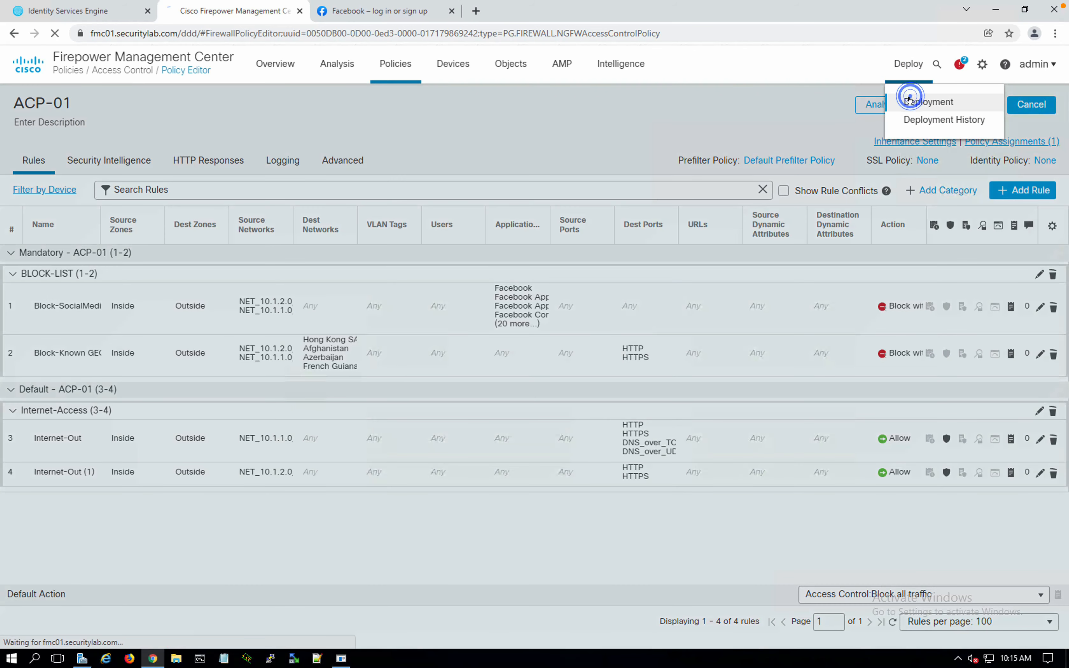
{"action": "left_click", "coordinate": [914, 101]}
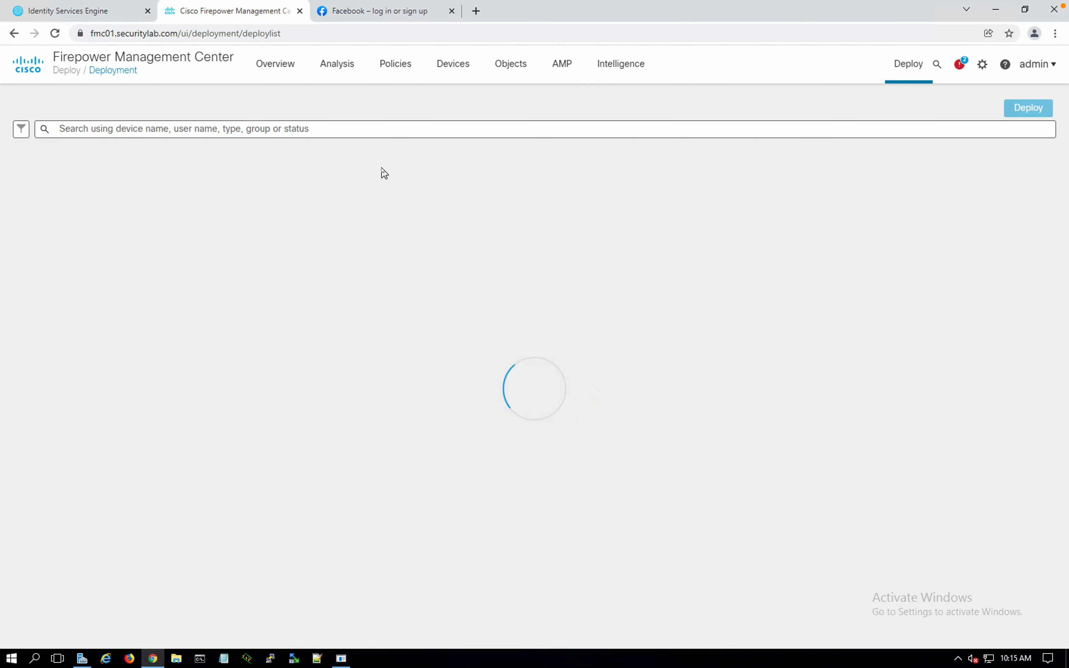
{"action": "left_click", "coordinate": [47, 151]}
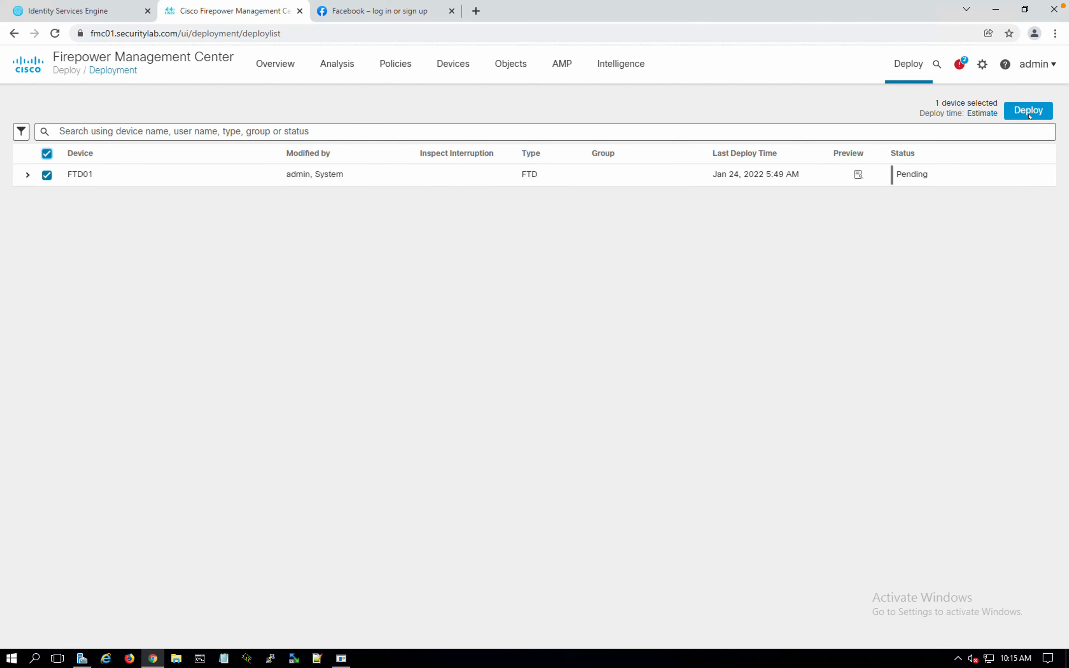
{"action": "left_click", "coordinate": [1029, 114]}
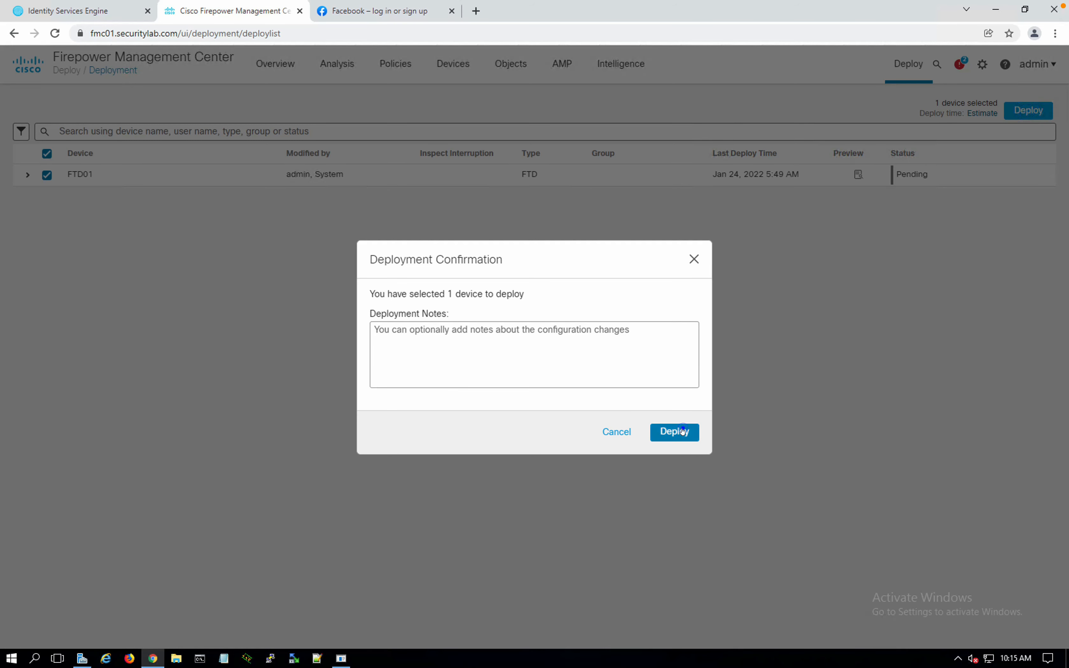
{"action": "left_click", "coordinate": [683, 431]}
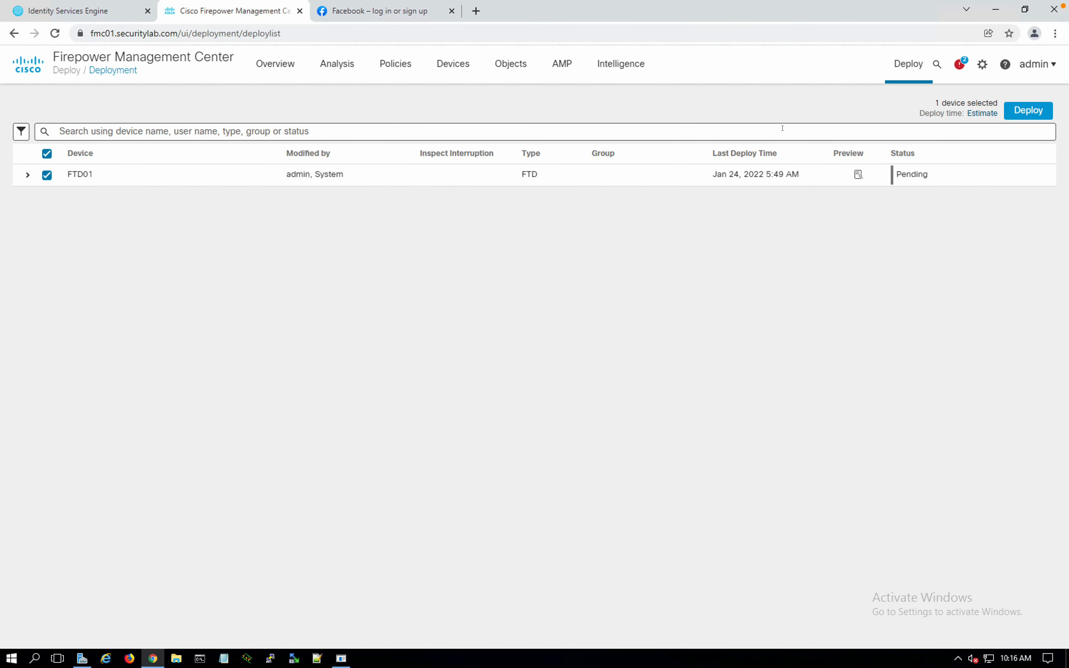
Open the system health monitor to check the status of FMC and FTD01
{"action": "left_click", "coordinate": [983, 64]}
{"action": "left_click", "coordinate": [786, 173]}
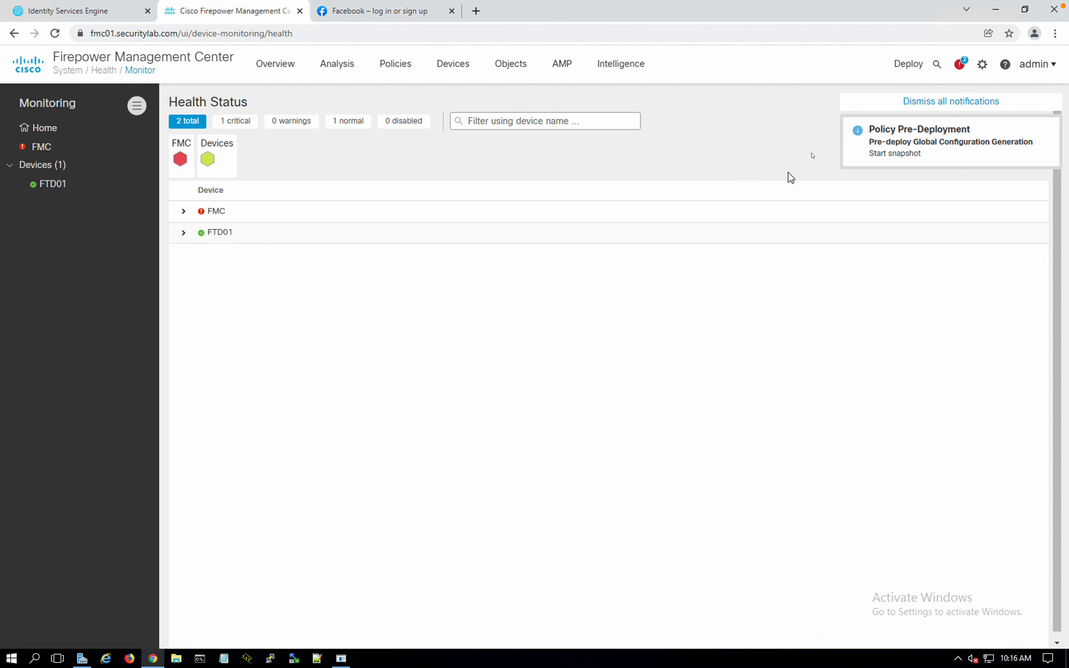
Open the FMC appliance's health alerts from the monitor and rerun all of its health checks
{"action": "left_click", "coordinate": [881, 101]}
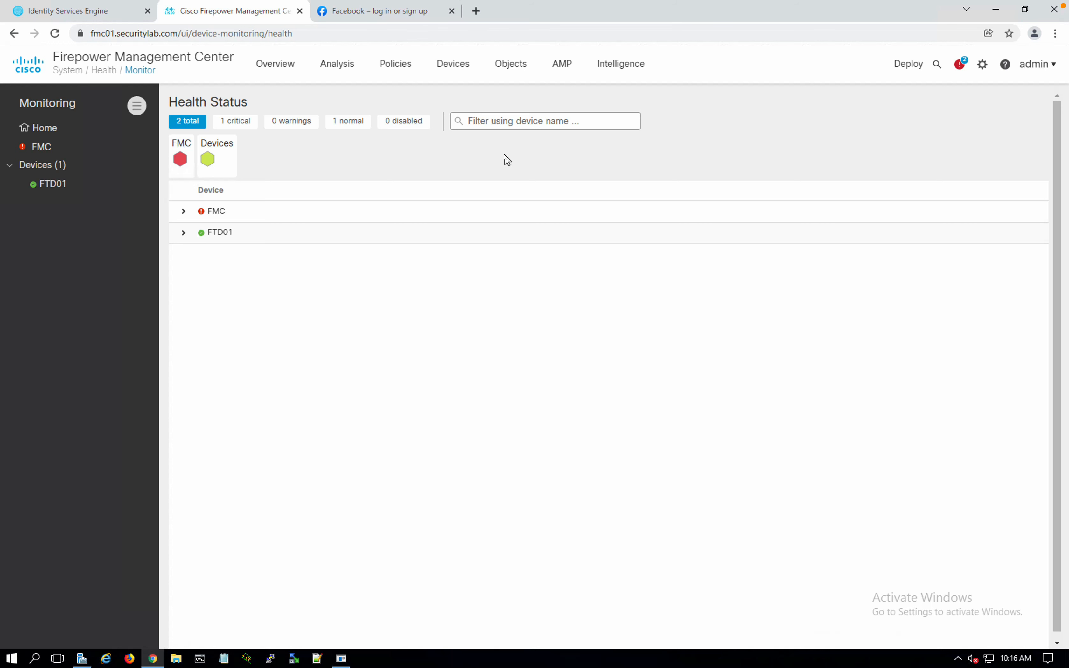
{"action": "left_click", "coordinate": [34, 151]}
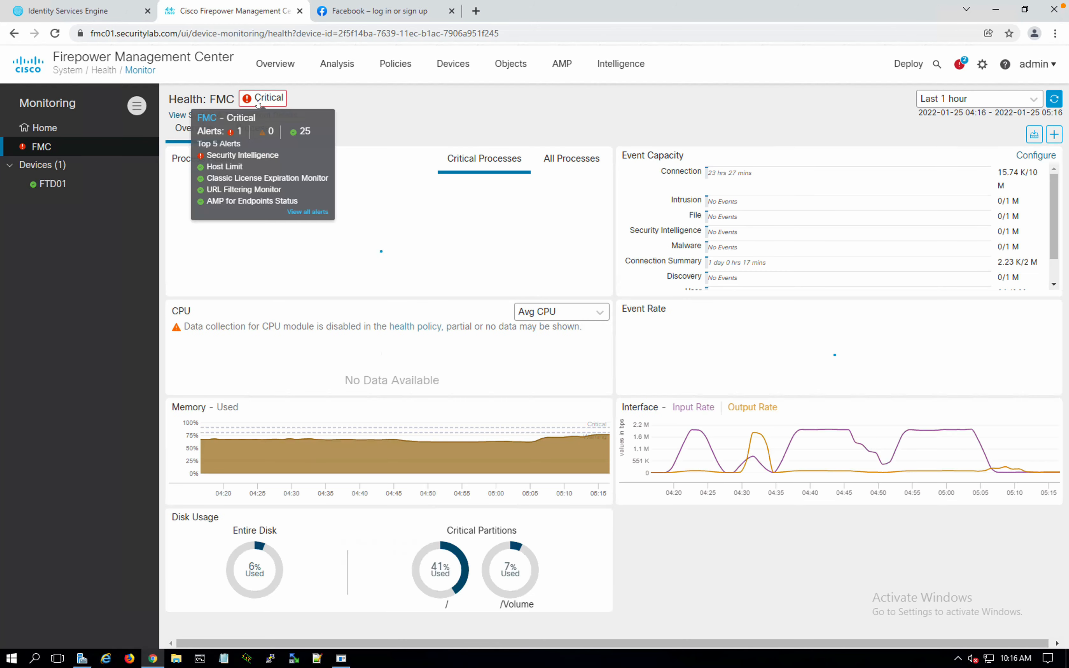
{"action": "left_click", "coordinate": [260, 102]}
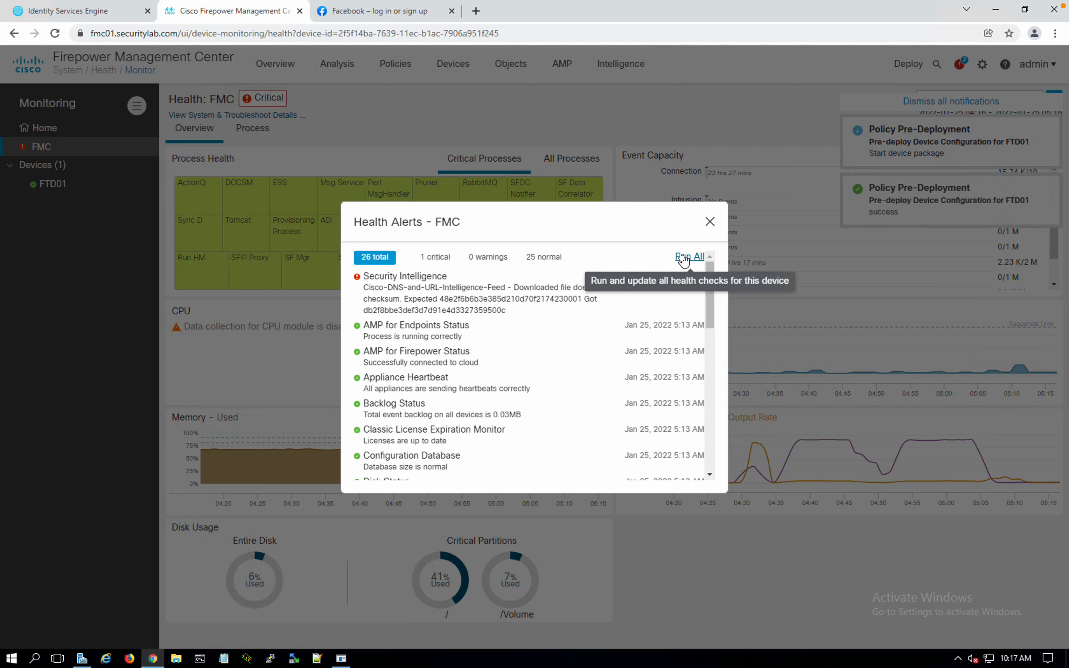
{"action": "left_click", "coordinate": [682, 256]}
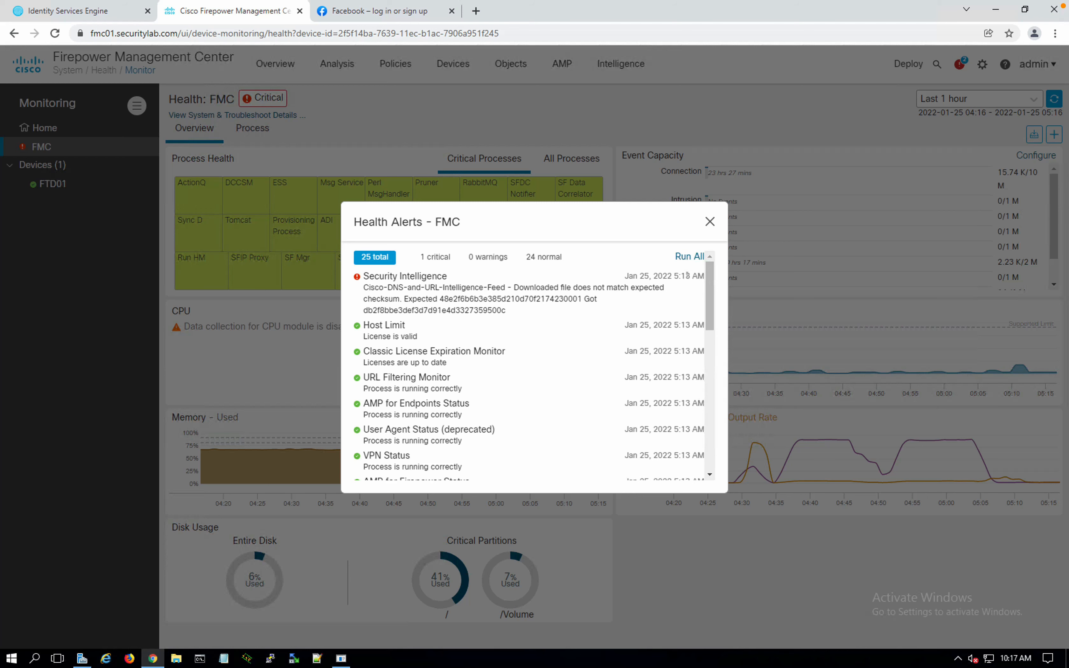
{"action": "left_click", "coordinate": [709, 223]}
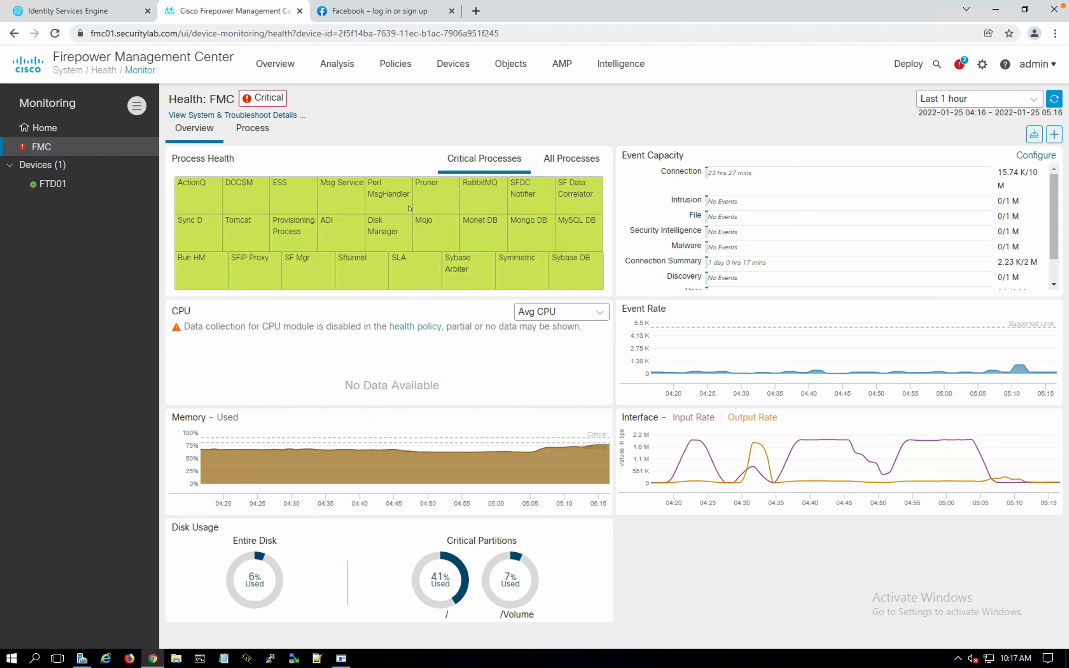
{"action": "mouse_move", "coordinate": [259, 102]}
{"action": "mouse_move", "coordinate": [391, 287]}
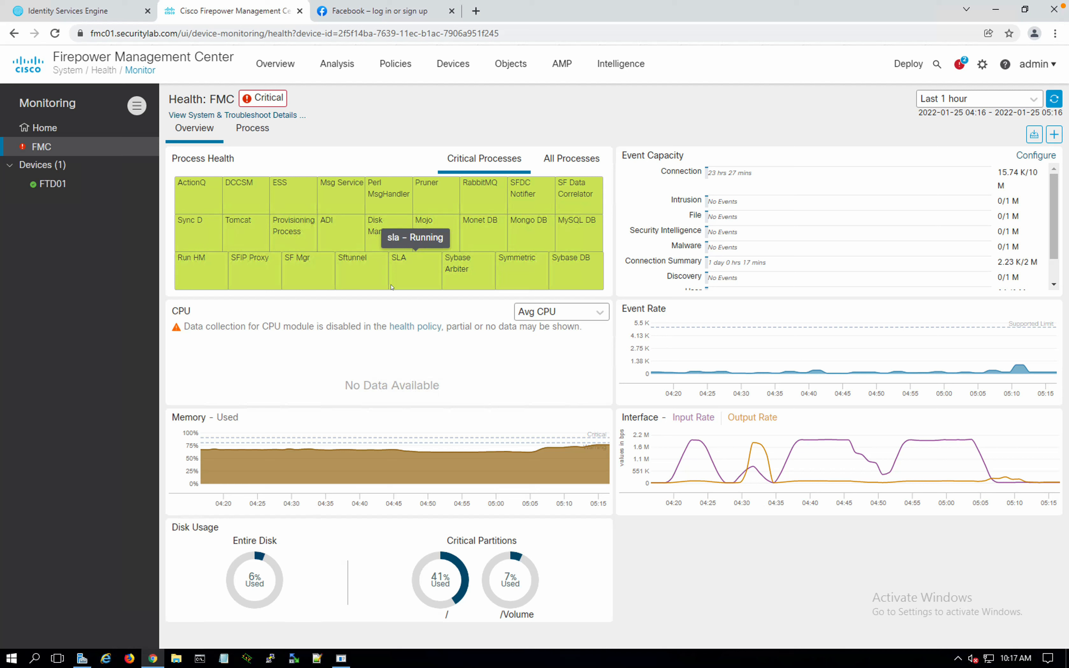
Start a new health policy that copies the Default Health Policy
{"action": "left_click", "coordinate": [982, 67]}
{"action": "left_click", "coordinate": [796, 193]}
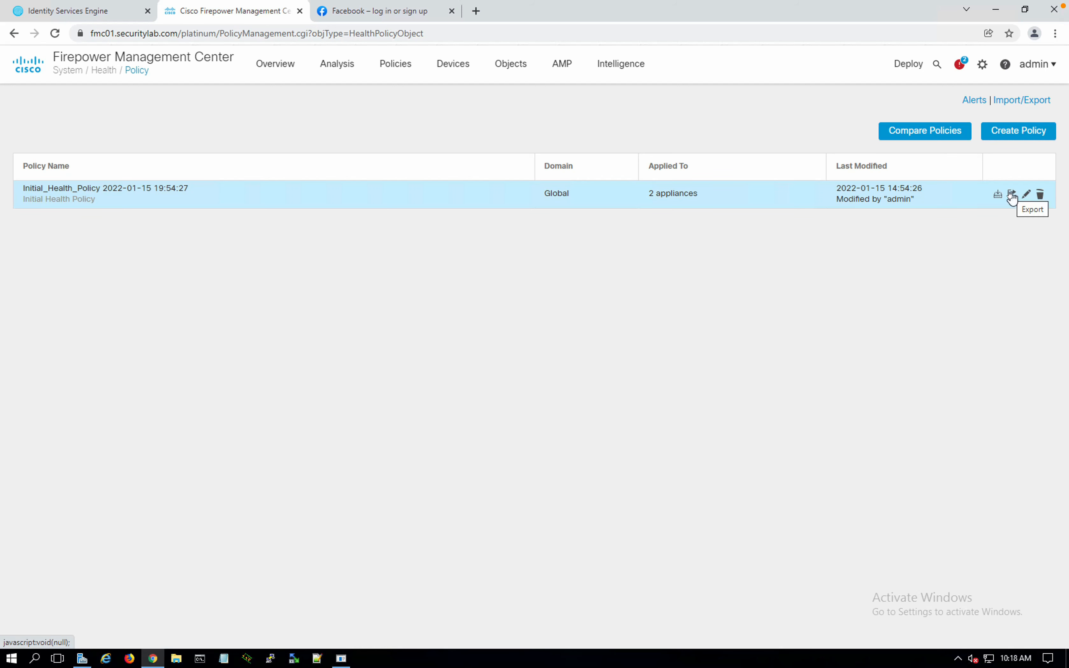
{"action": "left_click", "coordinate": [1012, 133]}
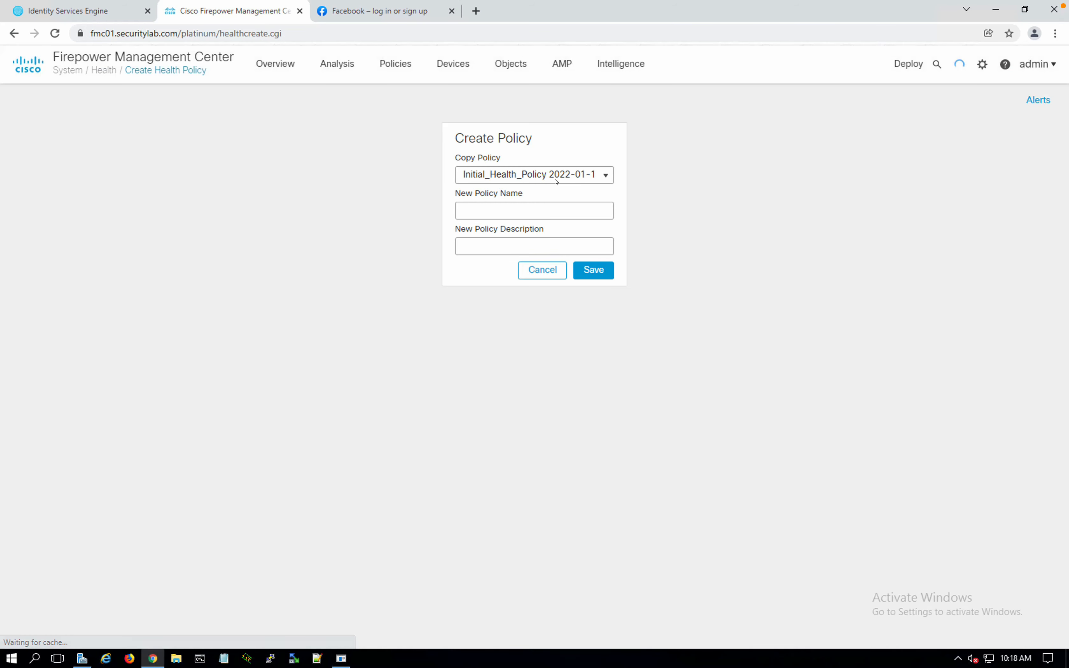
{"action": "left_click", "coordinate": [599, 176]}
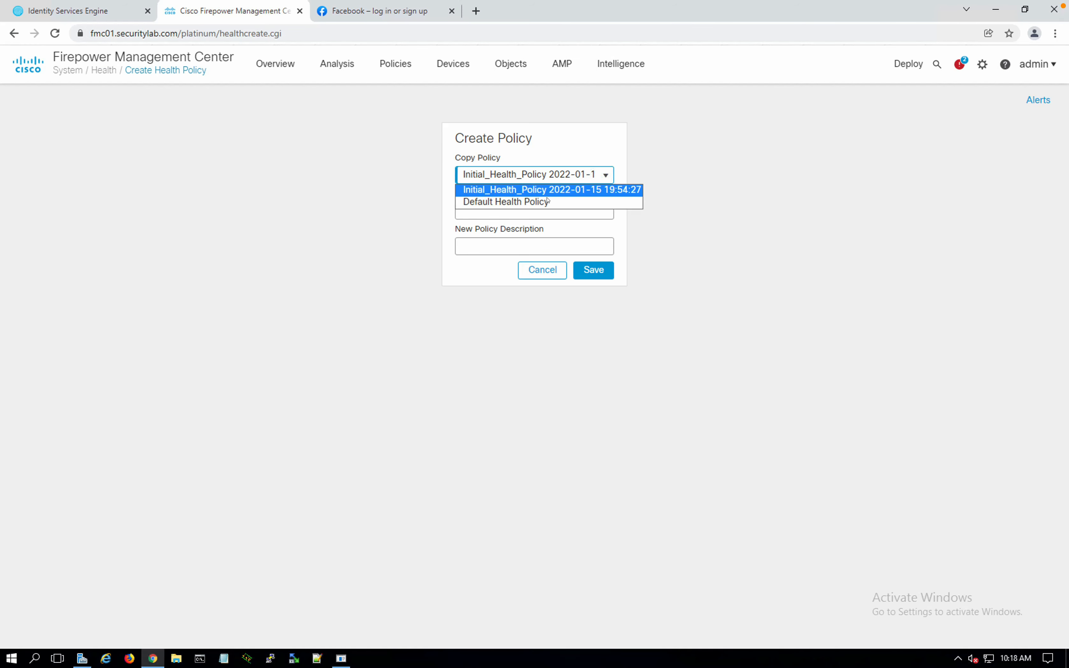
{"action": "left_click", "coordinate": [534, 203]}
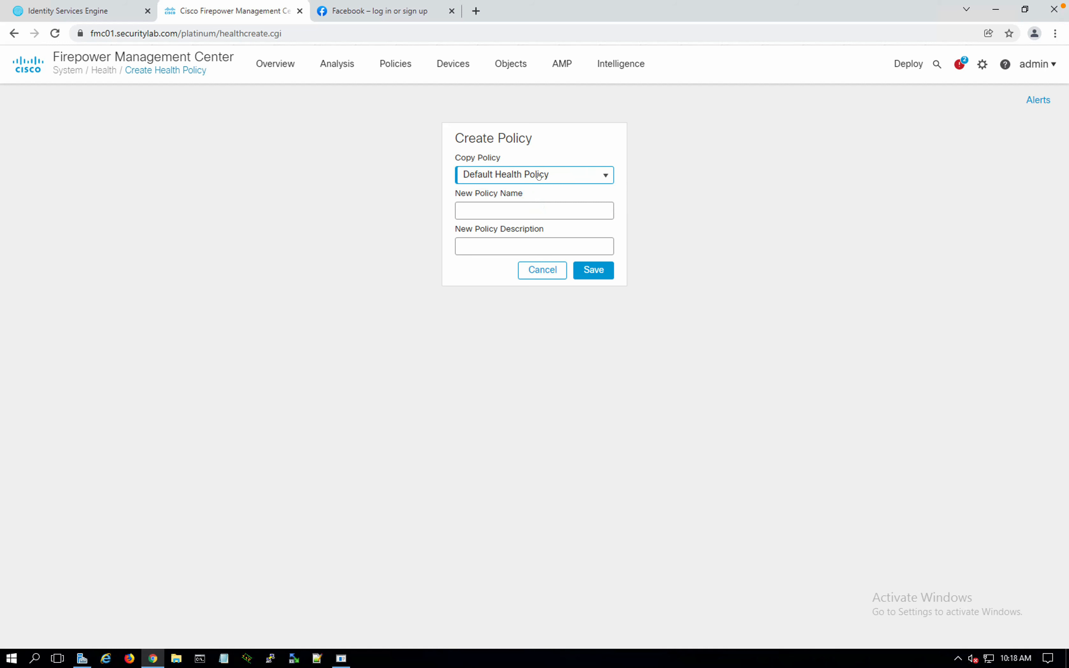
Name the new health policy FMC-Health-Policy and save it without a description
{"action": "left_click", "coordinate": [502, 213]}
{"action": "type", "text": "F"}
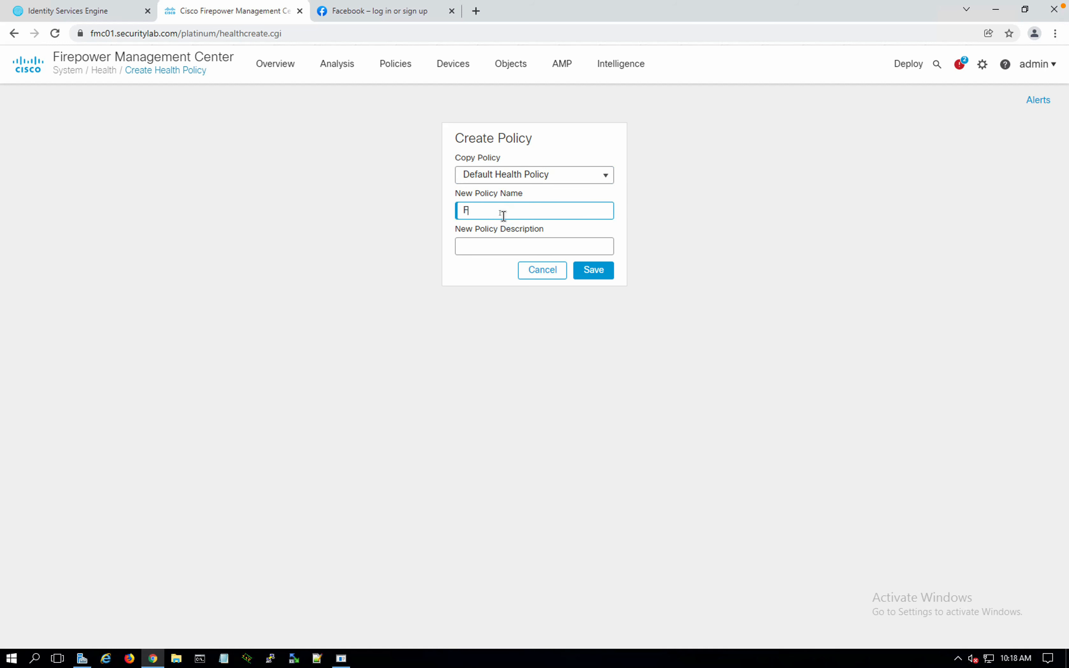
{"action": "type", "text": "MC-He"}
{"action": "key", "text": "BackSpace"}
{"action": "key", "text": "BackSpace"}
{"action": "type", "text": "HEalth"}
{"action": "key", "text": "BackSpace"}
{"action": "key", "text": "BackSpace"}
{"action": "key", "text": "BackSpace"}
{"action": "key", "text": "BackSpace"}
{"action": "key", "text": "BackSpace"}
{"action": "type", "text": "ealth-Policu"}
{"action": "key", "text": "BackSpace"}
{"action": "type", "text": "y"}
{"action": "left_click", "coordinate": [596, 268]}
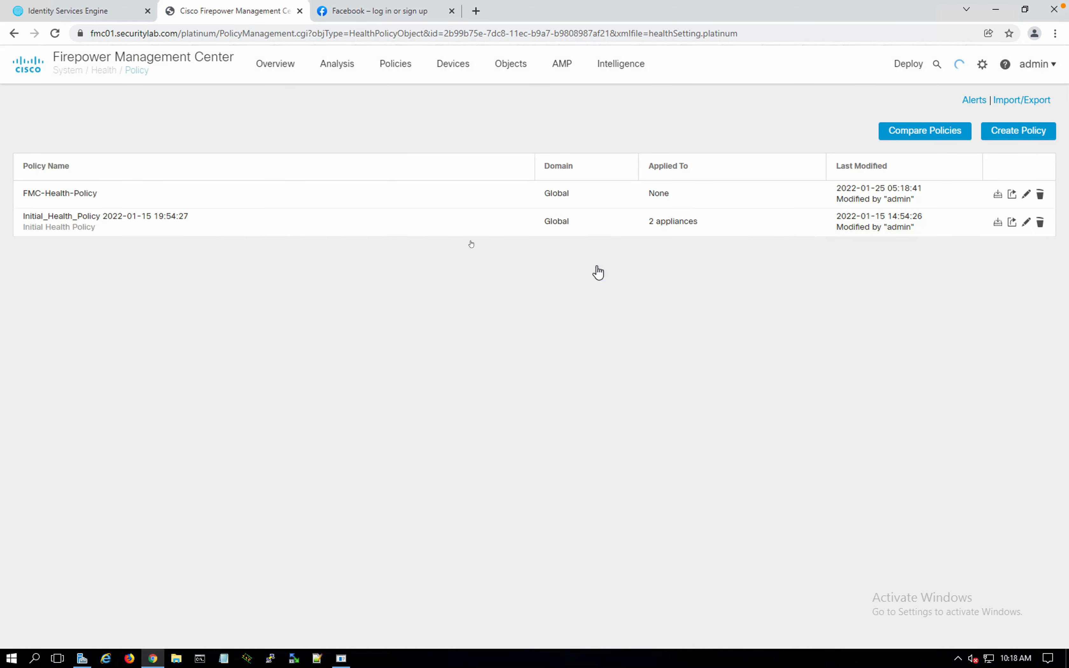
Open FMC-Health-Policy for editing and turn on its AMP Connection Status module
{"action": "left_click", "coordinate": [1026, 195]}
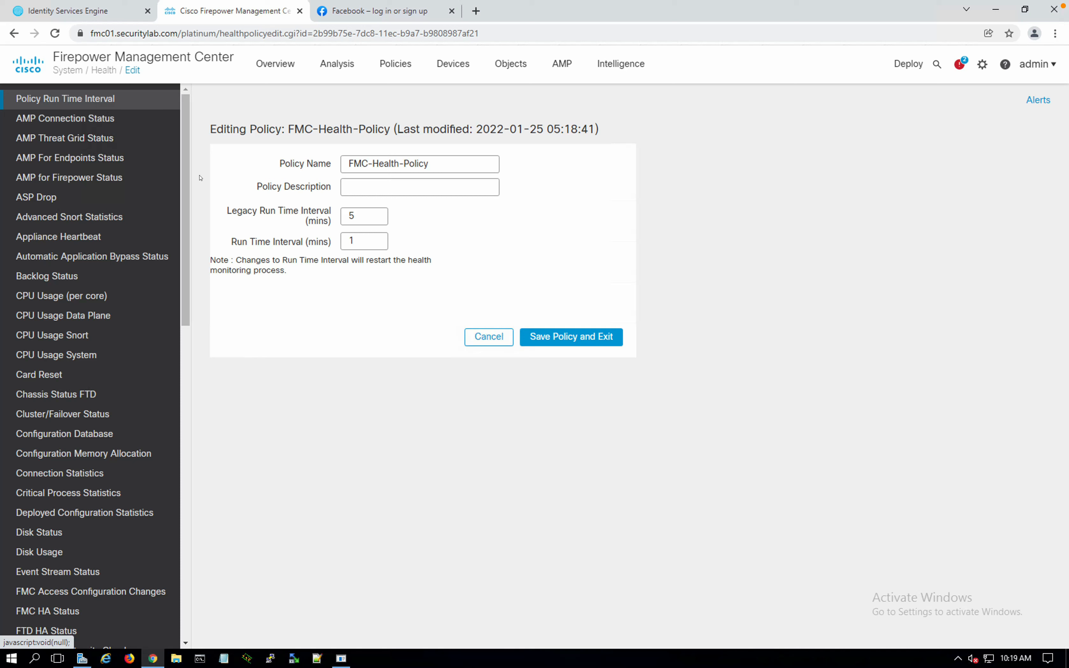
{"action": "left_click", "coordinate": [352, 216]}
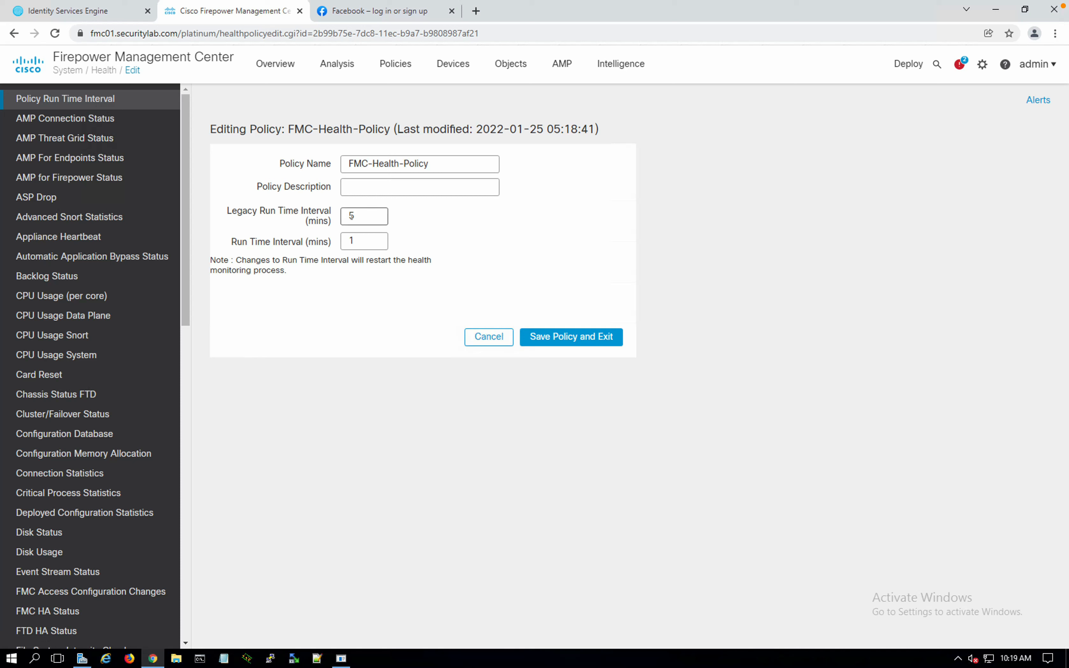
{"action": "left_click", "coordinate": [359, 238]}
{"action": "double_click", "coordinate": [359, 238]}
{"action": "left_click", "coordinate": [66, 118]}
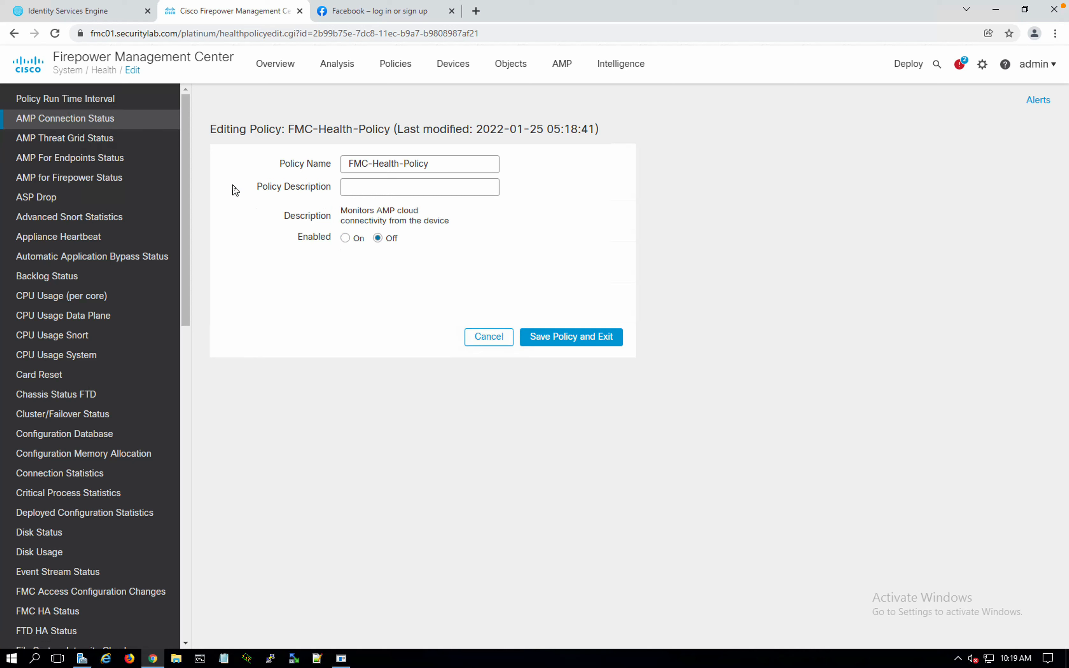
{"action": "left_click", "coordinate": [396, 185]}
{"action": "left_click", "coordinate": [345, 238]}
Check the AMP Threat Grid, Endpoints and Firepower modules, and turn off the ASP Drop module
{"action": "left_click", "coordinate": [113, 139]}
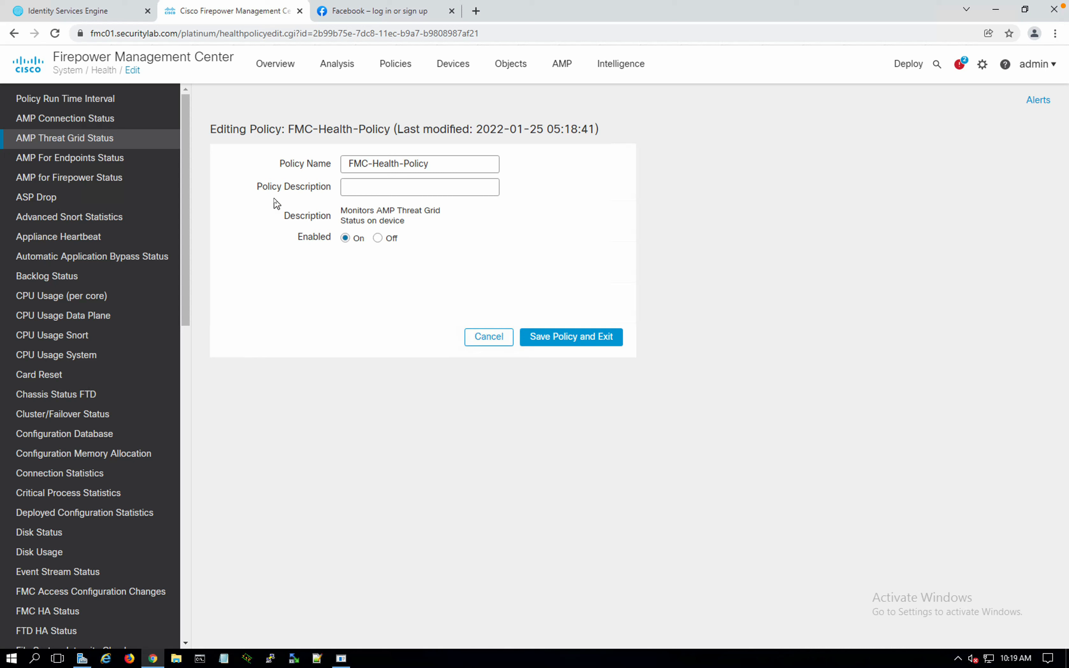
{"action": "left_click", "coordinate": [116, 164]}
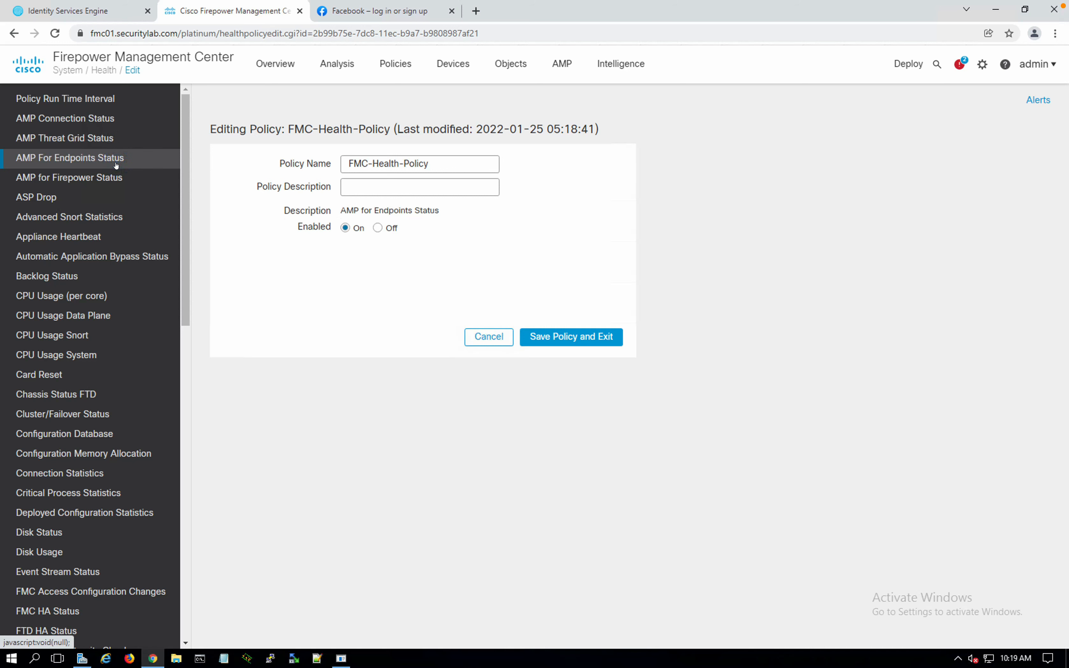
{"action": "left_click", "coordinate": [84, 181]}
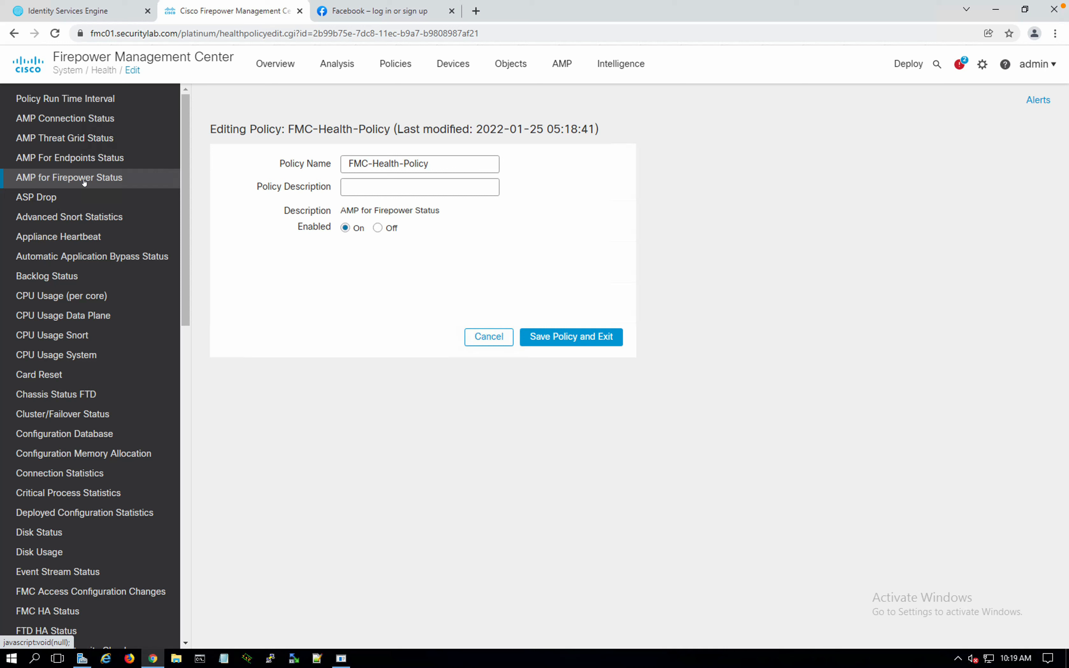
{"action": "left_click", "coordinate": [152, 197]}
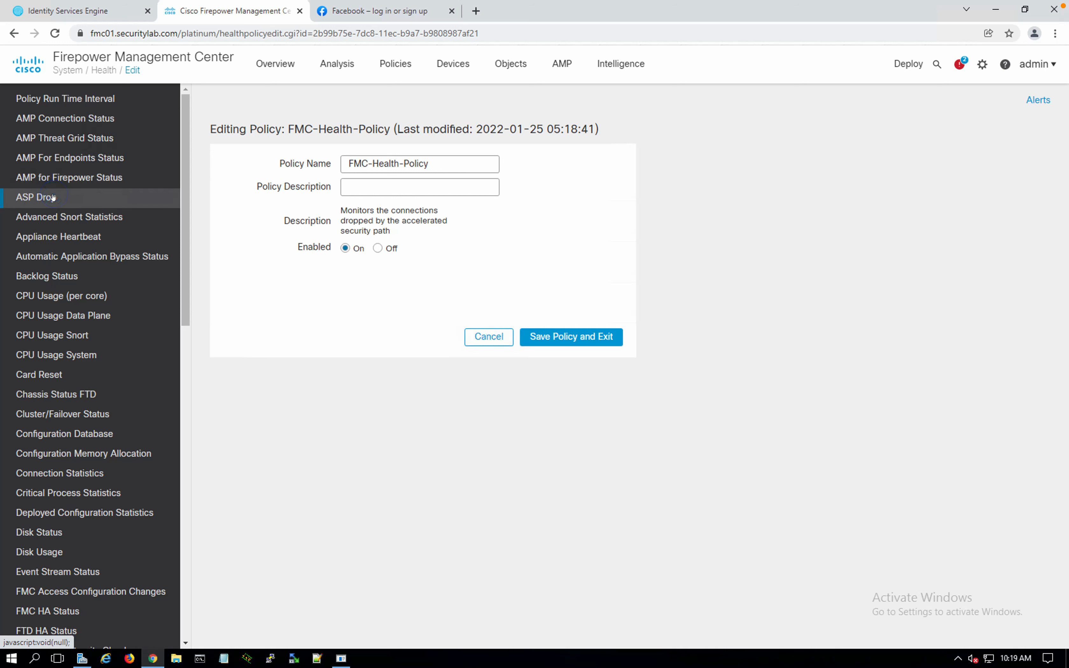
{"action": "left_click", "coordinate": [377, 248]}
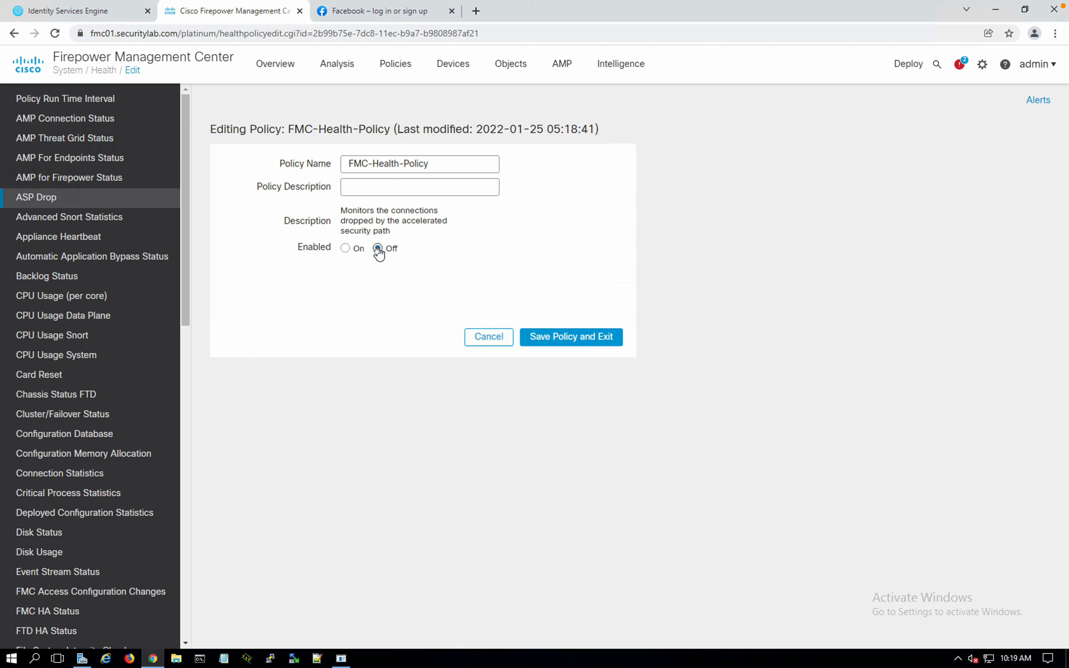
Go through the modules from Advanced Snort Statistics to Backlog Status and turn on CPU Usage (per core)
{"action": "left_click", "coordinate": [119, 217]}
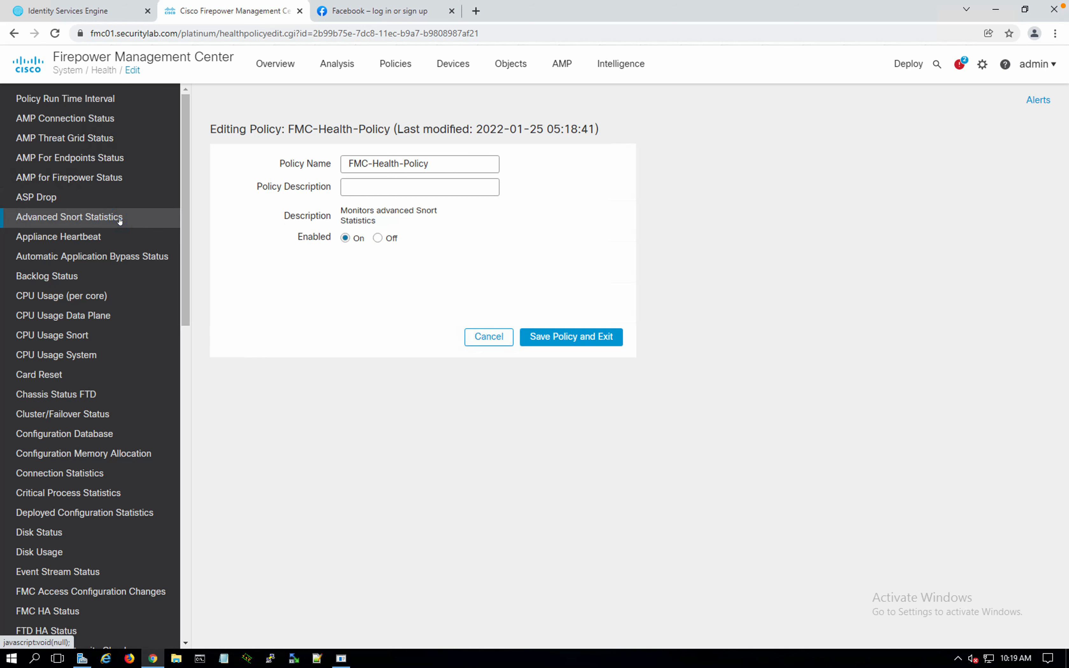
{"action": "left_click", "coordinate": [77, 238]}
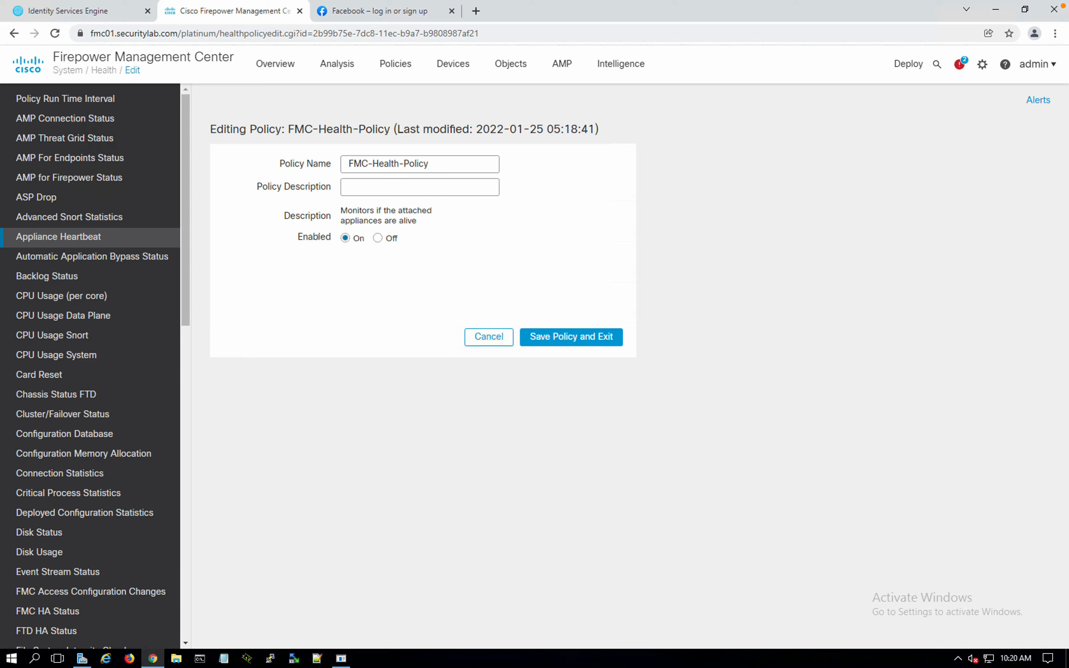
{"action": "left_click", "coordinate": [157, 258]}
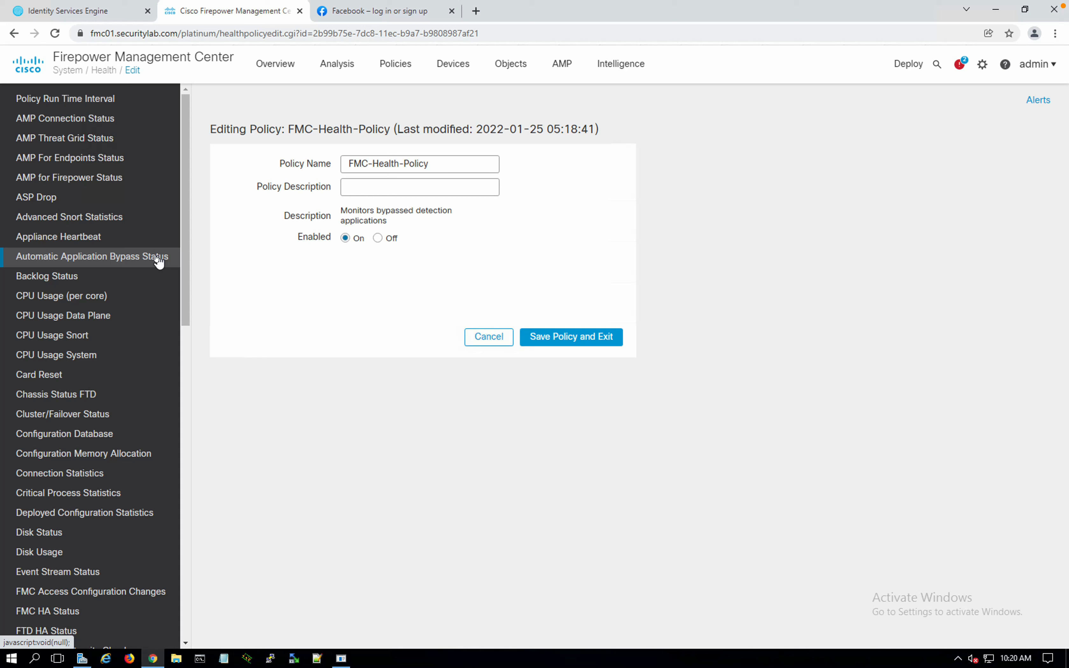
{"action": "left_click", "coordinate": [98, 276]}
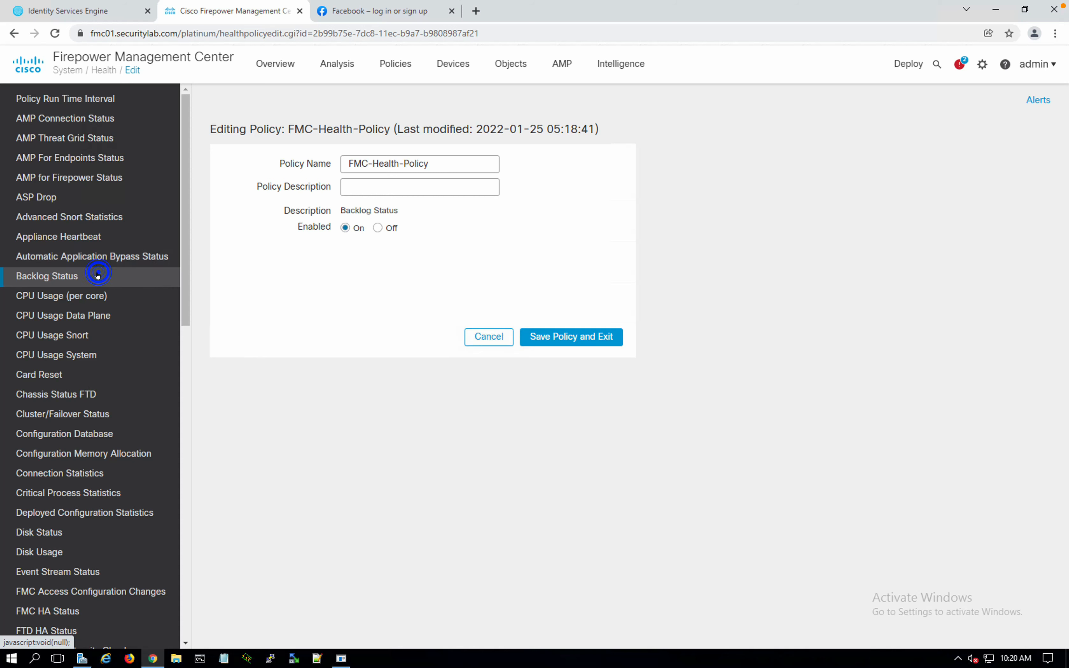
{"action": "left_click", "coordinate": [73, 296]}
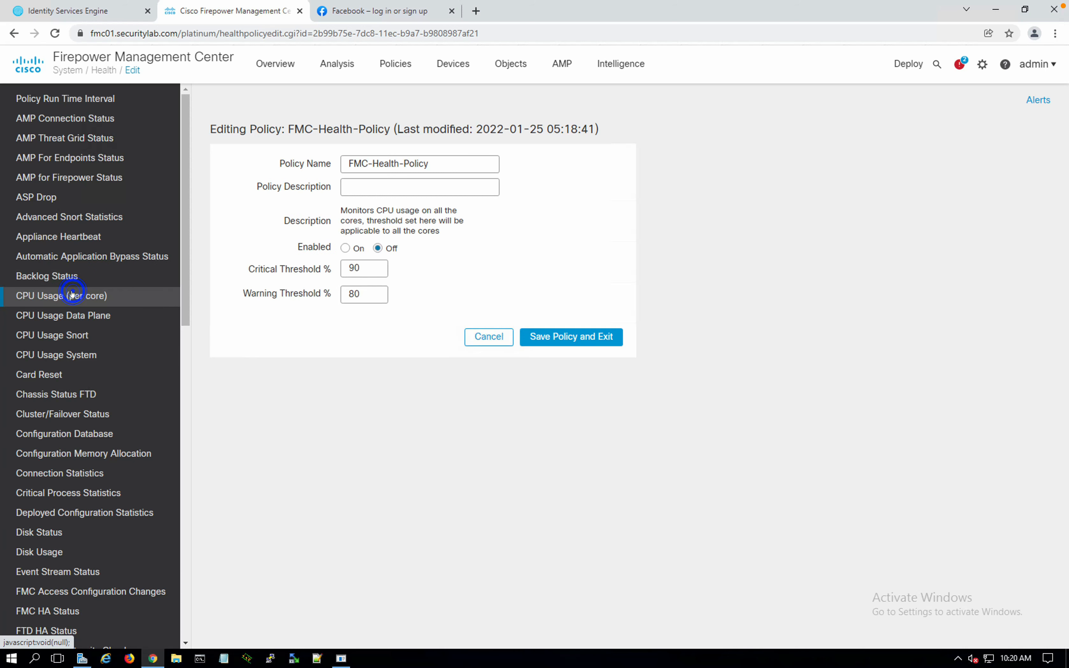
{"action": "left_click", "coordinate": [344, 249]}
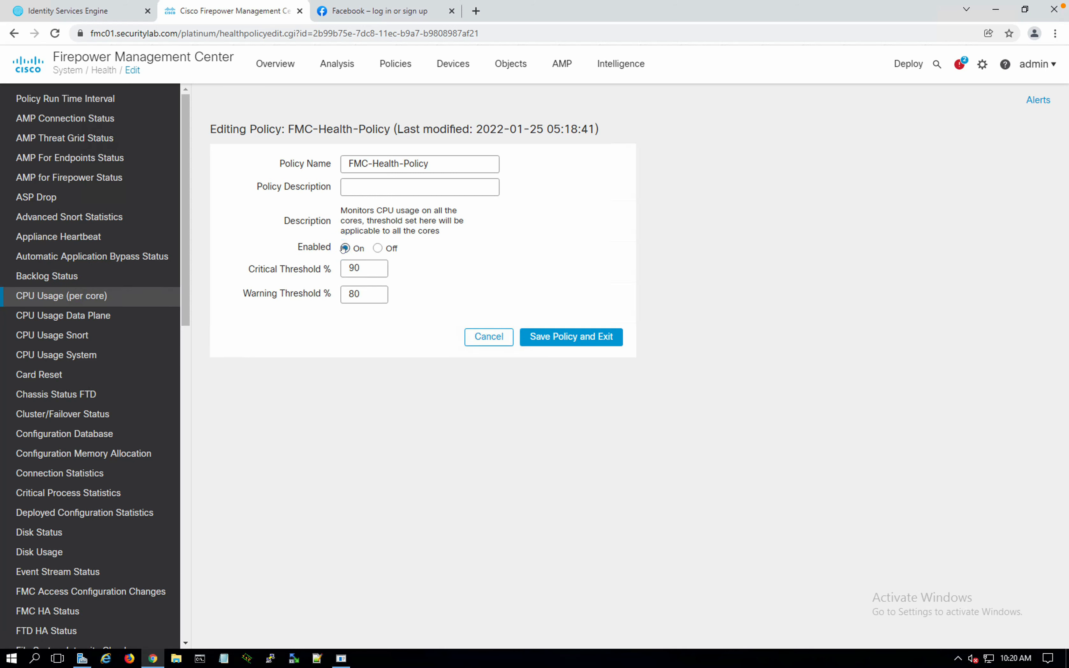
Check the remaining CPU usage and Card Reset modules, and turn off the Chassis Status FTD module
{"action": "left_click", "coordinate": [120, 318]}
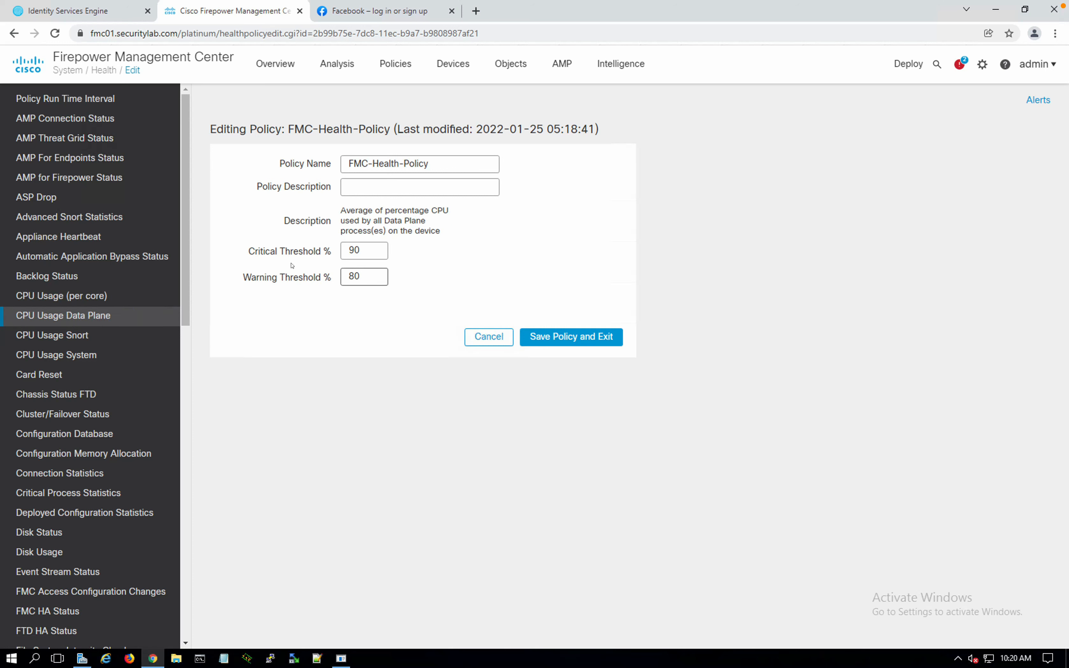
{"action": "left_click", "coordinate": [77, 343]}
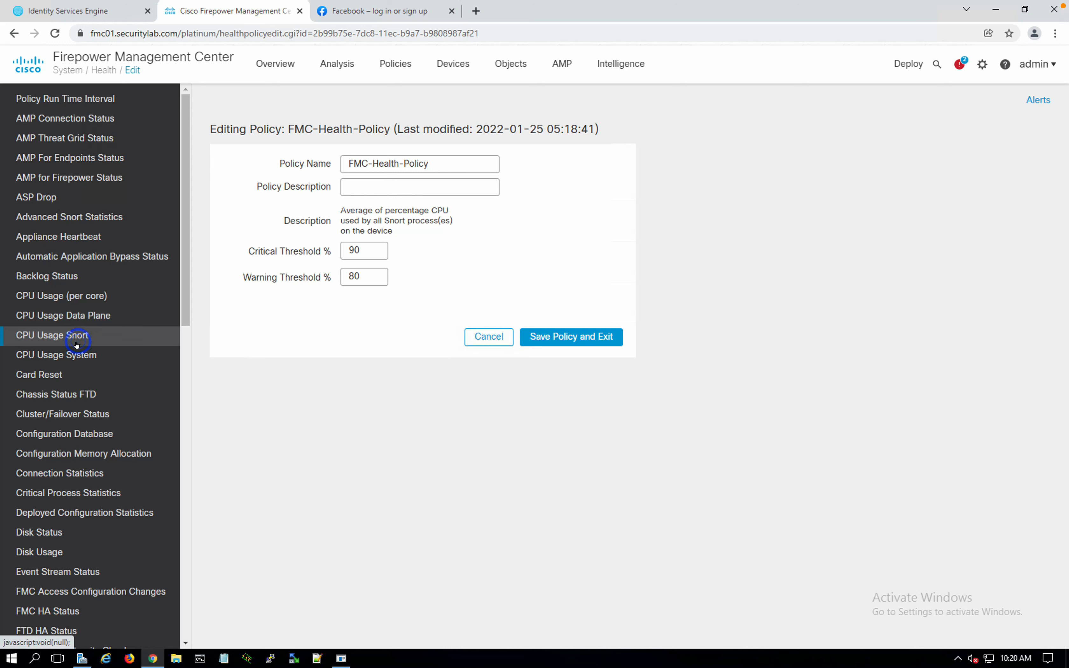
{"action": "left_click", "coordinate": [61, 356]}
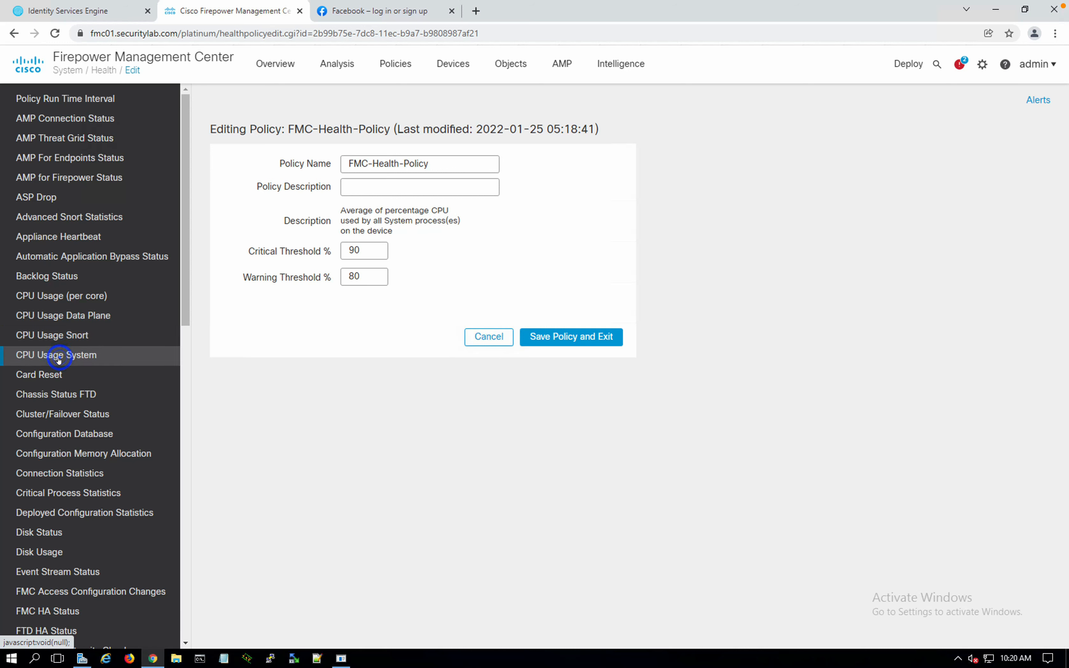
{"action": "left_click", "coordinate": [54, 376]}
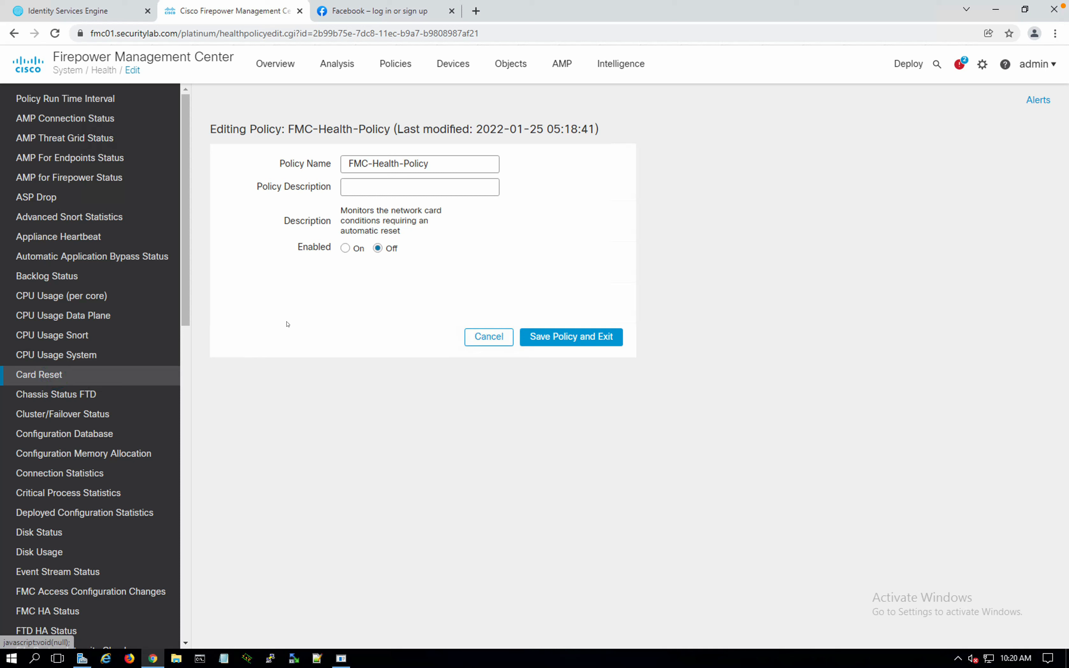
{"action": "left_click", "coordinate": [87, 391]}
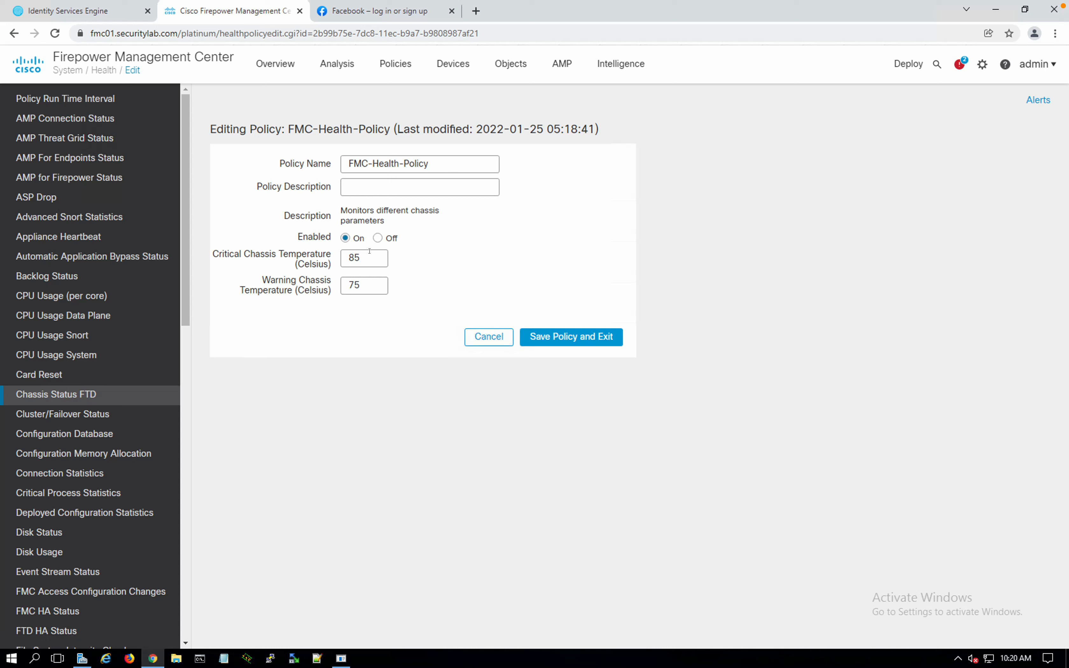
{"action": "left_click", "coordinate": [378, 238]}
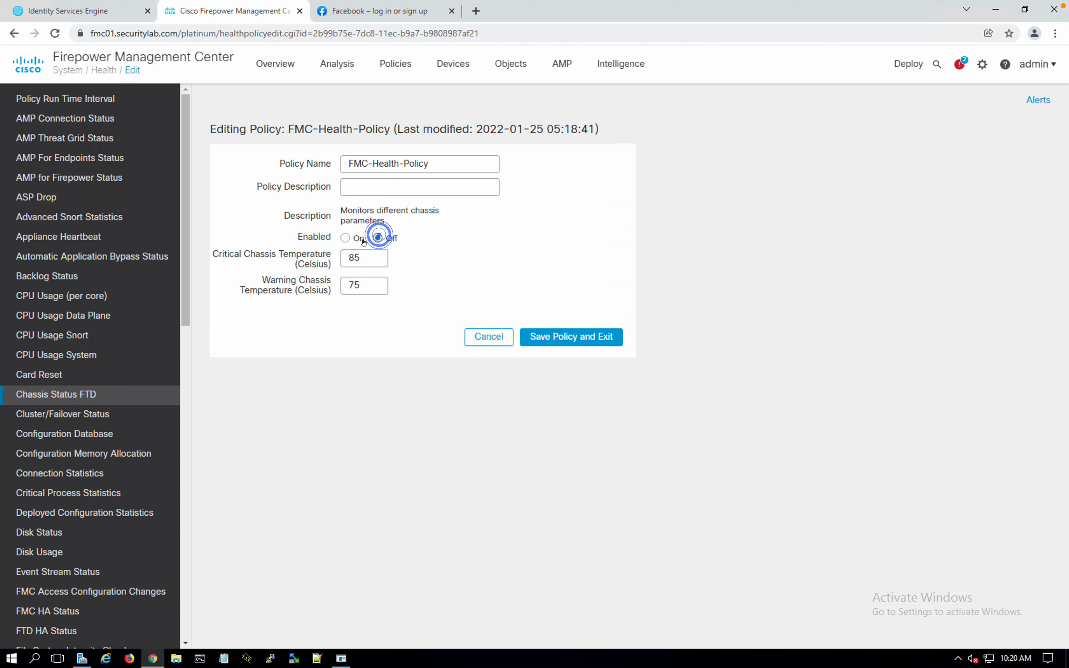
Check the modules from Cluster/Failover Status through Connection Statistics to Deployed Configuration Statistics in FMC-Health-Policy
{"action": "scroll", "coordinate": [66, 344], "scroll_direction": "down", "scroll_amount": 1}
{"action": "left_click", "coordinate": [66, 398]}
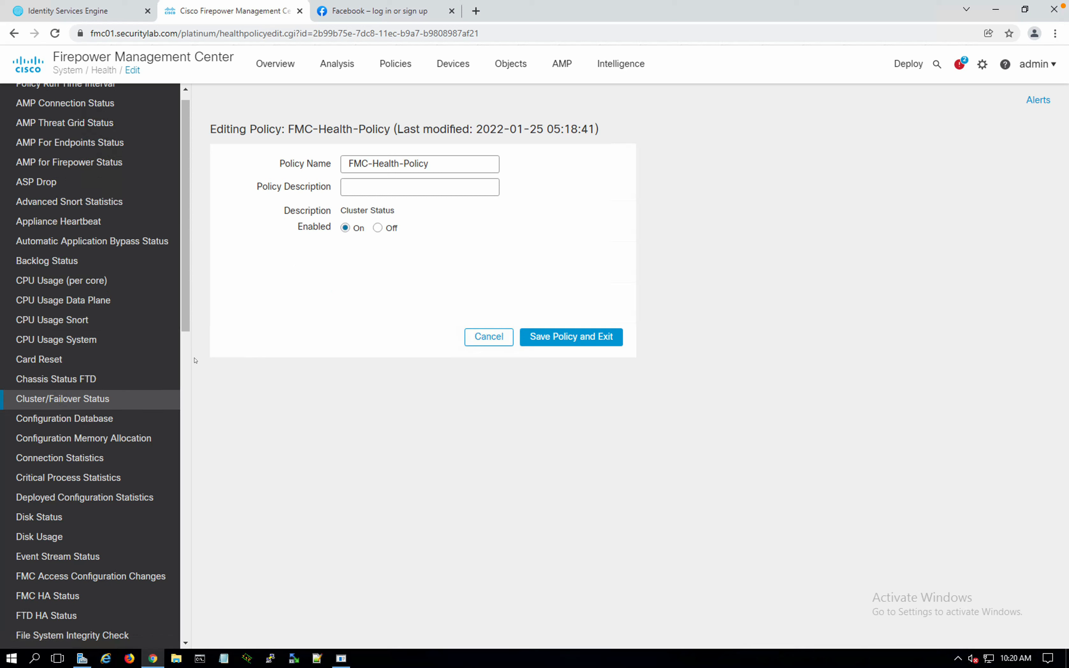
{"action": "left_click", "coordinate": [66, 423]}
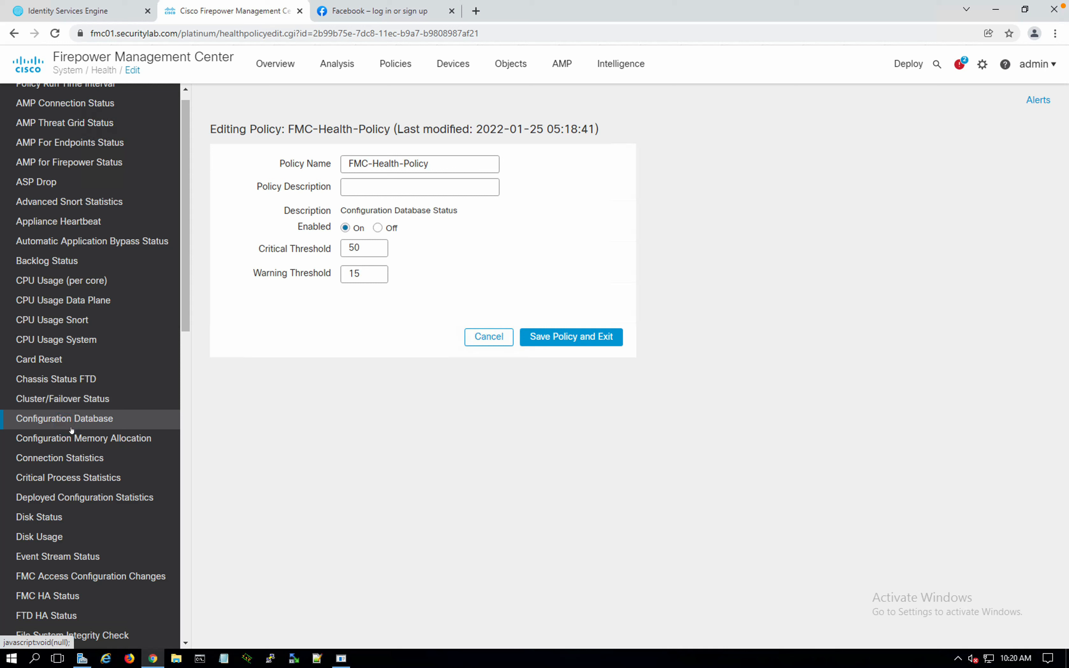
{"action": "left_click", "coordinate": [70, 443]}
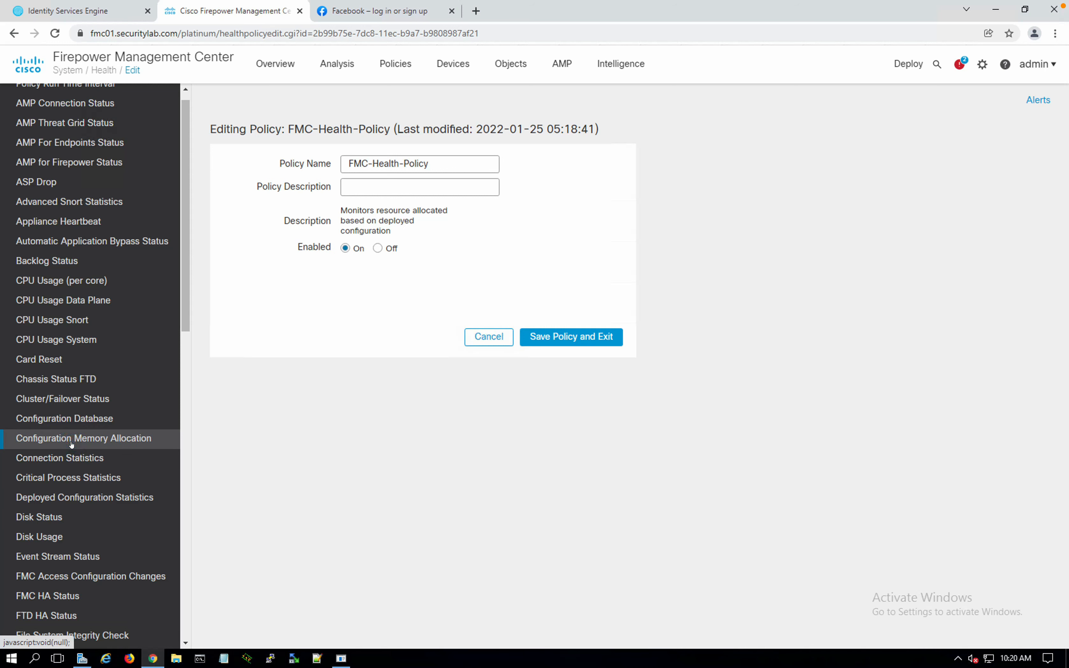
{"action": "left_click", "coordinate": [63, 467]}
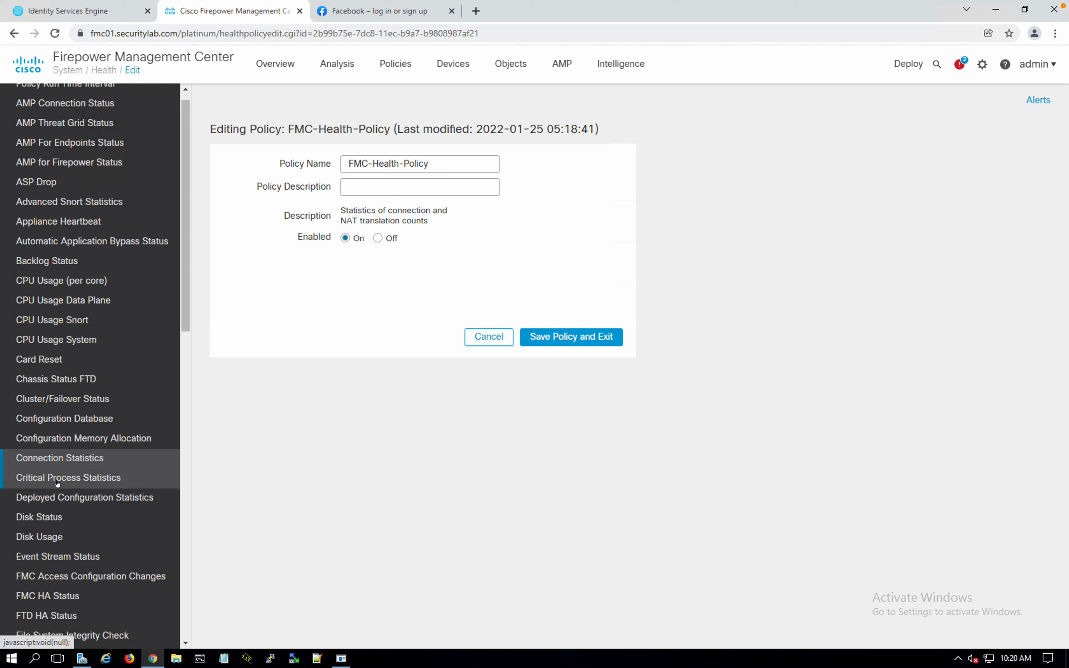
{"action": "left_click", "coordinate": [62, 497]}
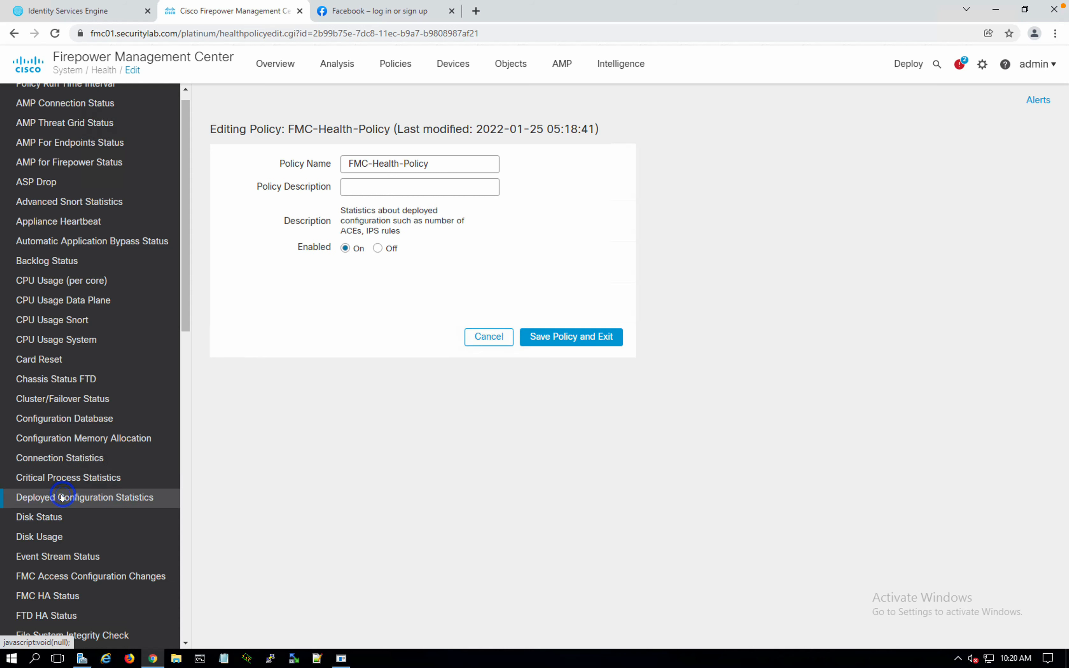
Check the settings of the Disk Status, Disk Usage, Event Stream Status and FTD HA Status modules
{"action": "scroll", "coordinate": [53, 482], "scroll_direction": "down", "scroll_amount": 1}
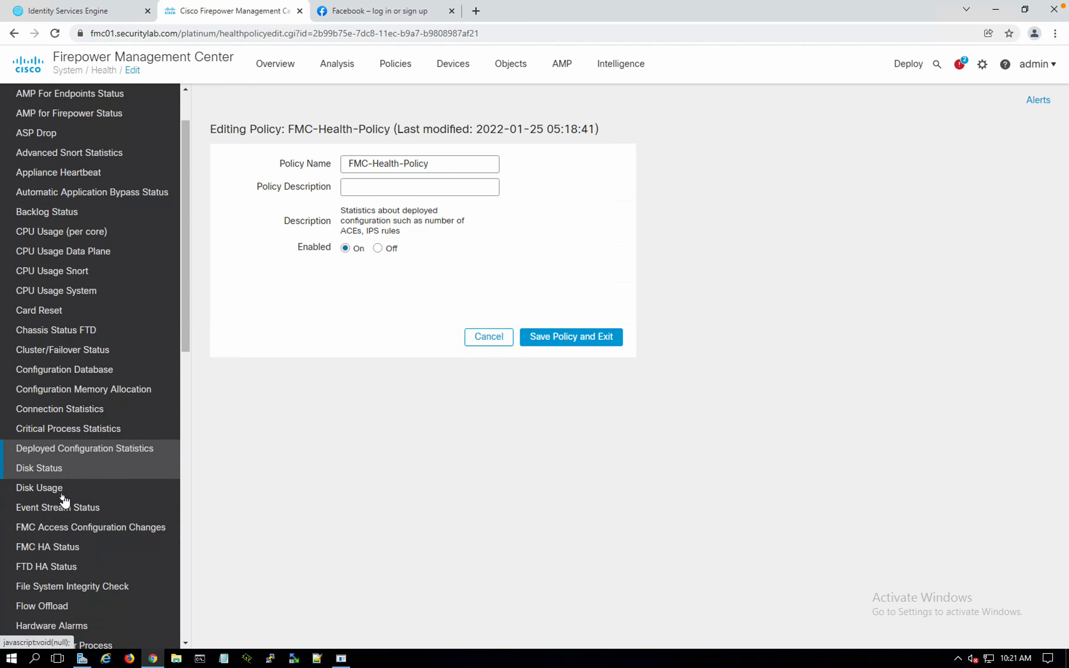
{"action": "left_click", "coordinate": [49, 468]}
{"action": "scroll", "coordinate": [51, 469], "scroll_direction": "down", "scroll_amount": 1}
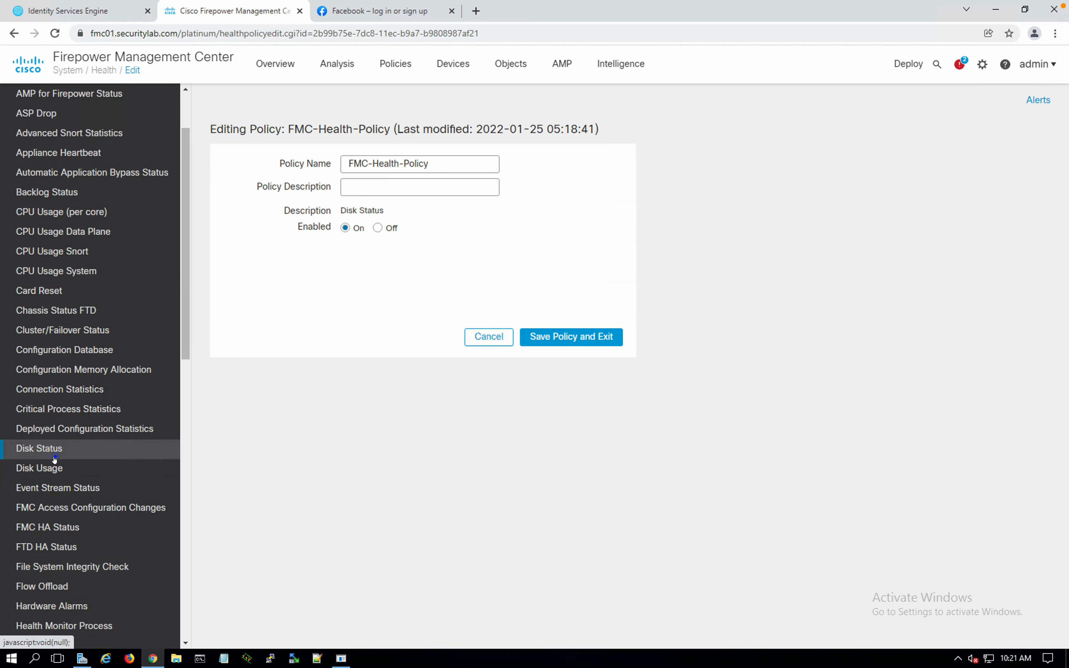
{"action": "left_click", "coordinate": [52, 472]}
{"action": "scroll", "coordinate": [51, 472], "scroll_direction": "down", "scroll_amount": 2}
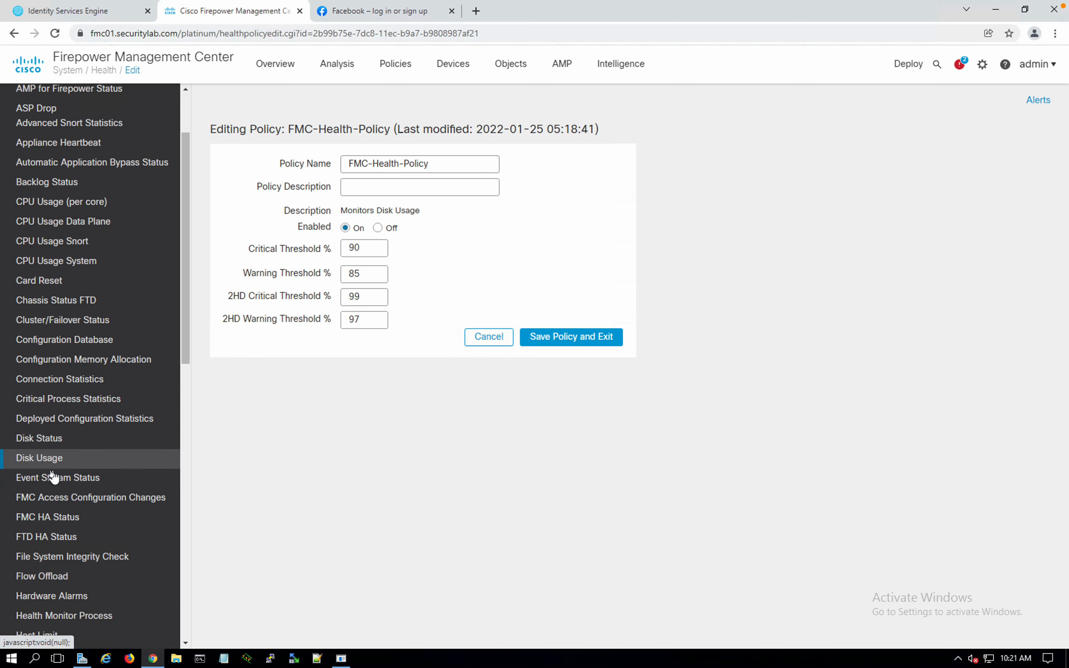
{"action": "left_click", "coordinate": [76, 448]}
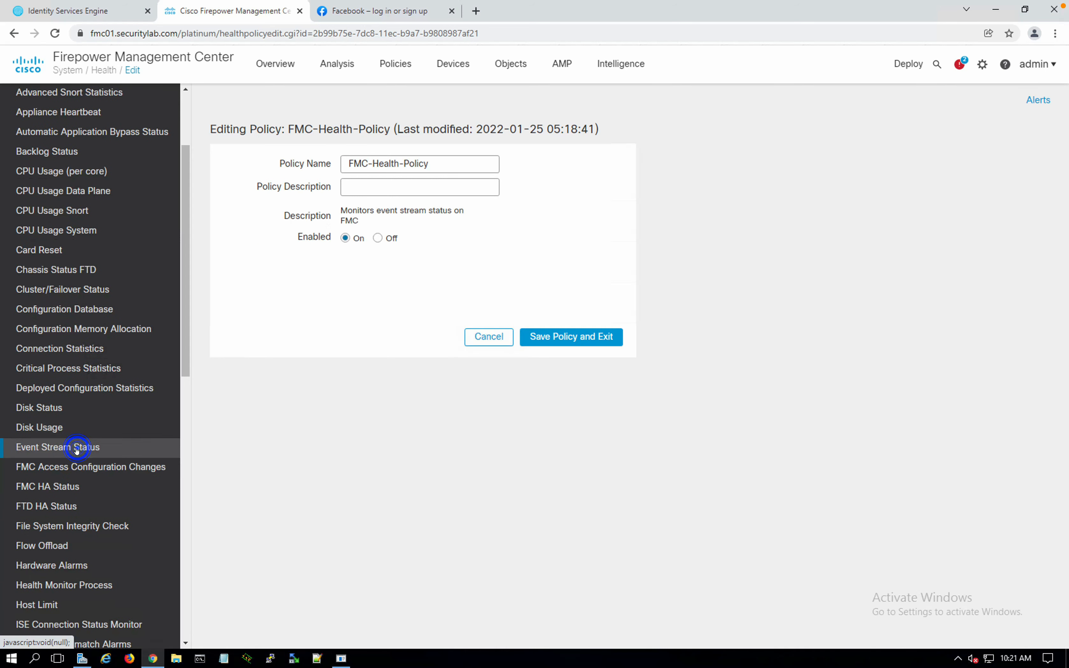
{"action": "left_click", "coordinate": [50, 503]}
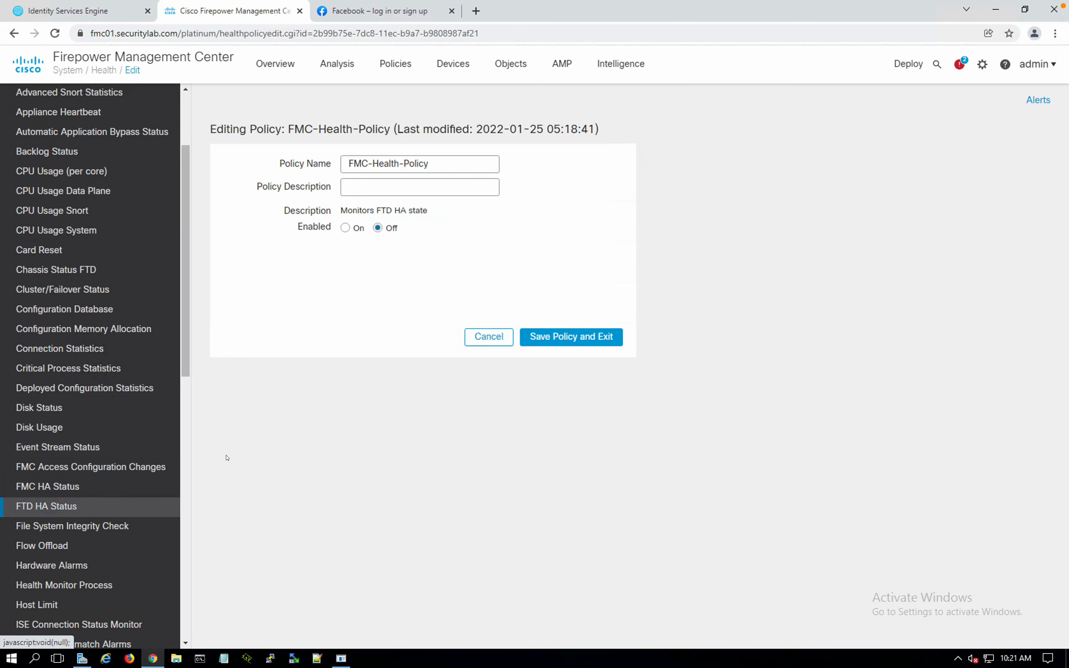
Check the settings of the Host Limit, ISE Connection Status Monitor, Interface Status and MySQL Status modules
{"action": "scroll", "coordinate": [102, 439], "scroll_direction": "down", "scroll_amount": 3}
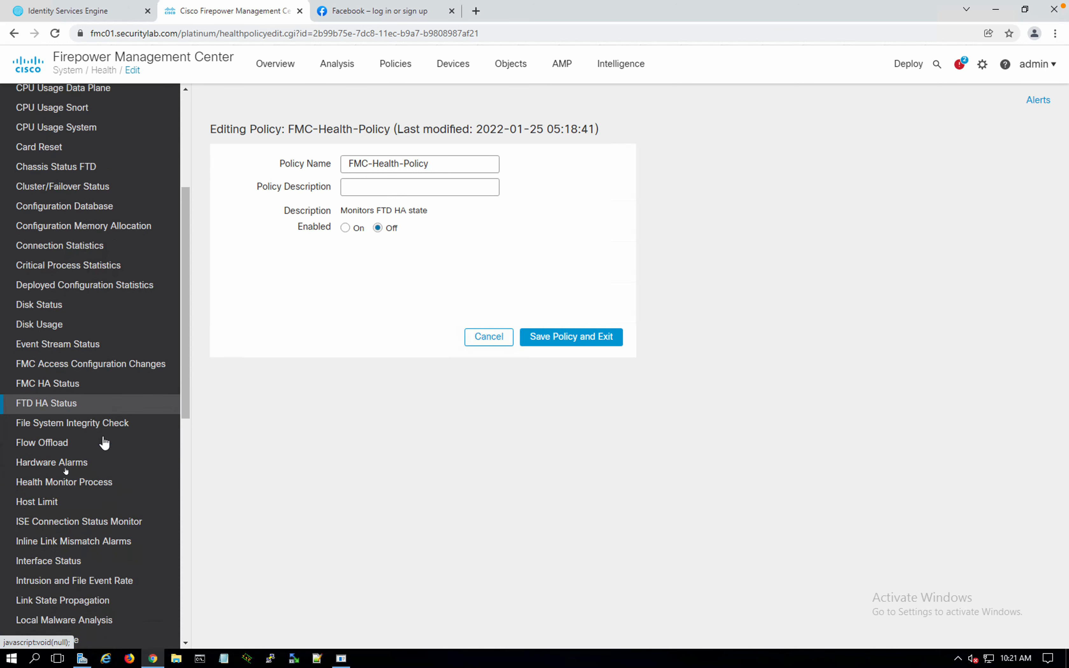
{"action": "left_click", "coordinate": [42, 496]}
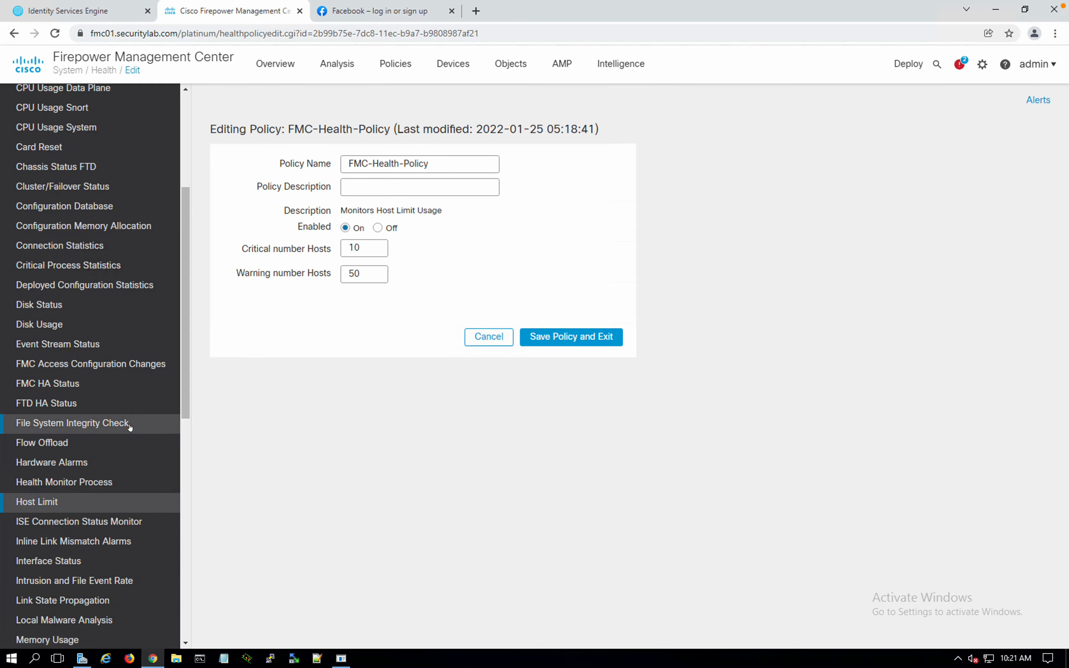
{"action": "scroll", "coordinate": [133, 431], "scroll_direction": "down", "scroll_amount": 3}
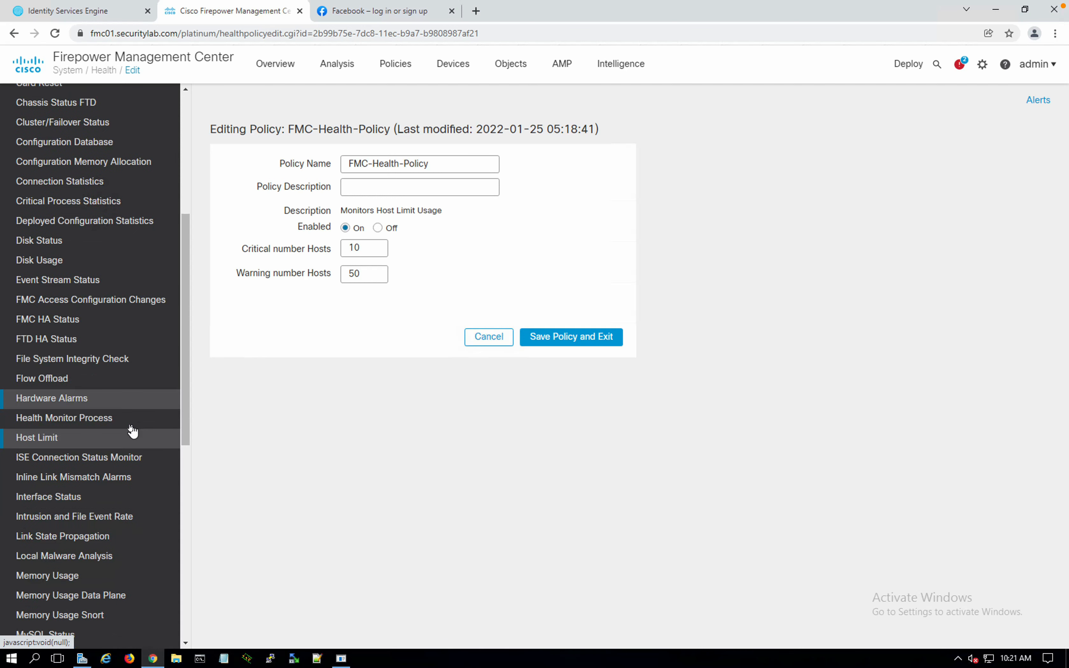
{"action": "left_click", "coordinate": [95, 460]}
{"action": "scroll", "coordinate": [70, 458], "scroll_direction": "down", "scroll_amount": 2}
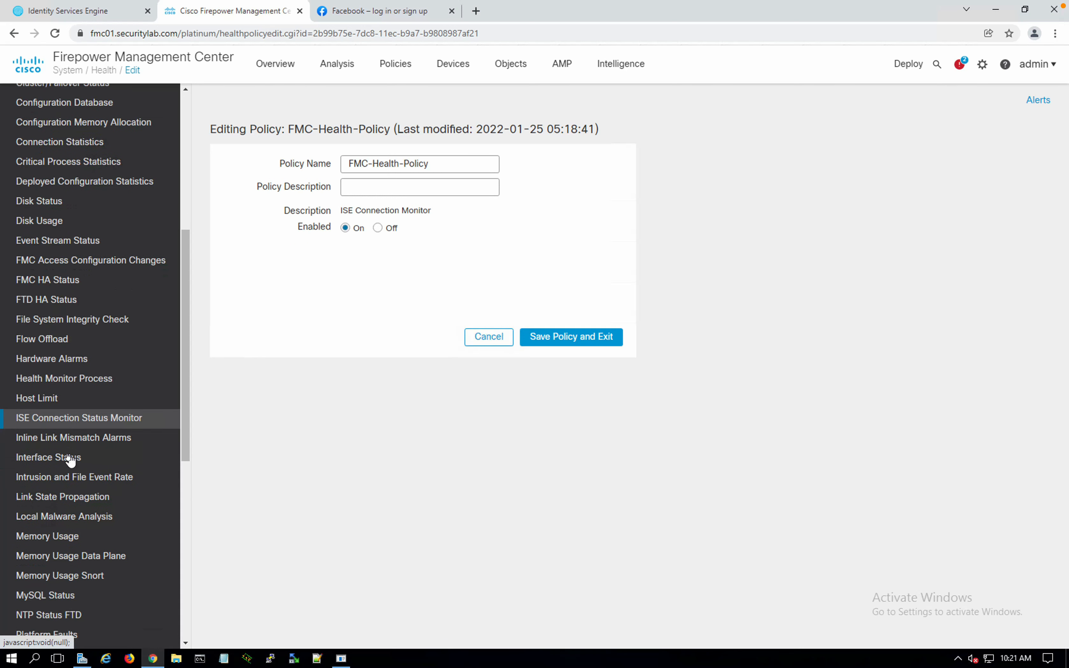
{"action": "left_click", "coordinate": [70, 457]}
{"action": "scroll", "coordinate": [70, 459], "scroll_direction": "down", "scroll_amount": 6}
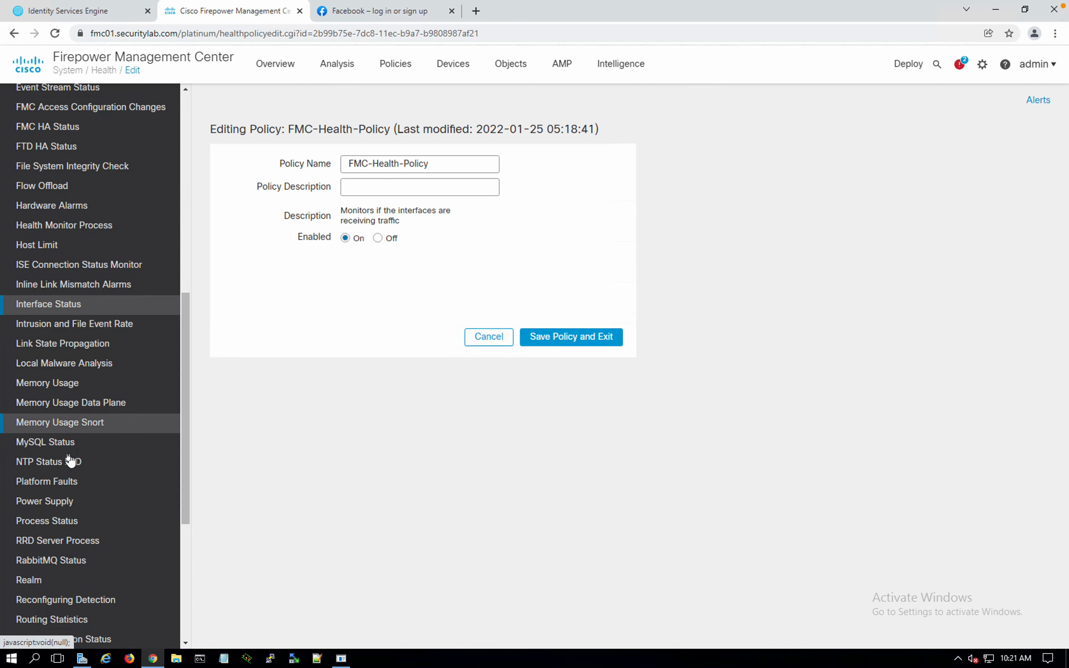
{"action": "scroll", "coordinate": [69, 459], "scroll_direction": "down", "scroll_amount": 6}
{"action": "left_click", "coordinate": [64, 314]}
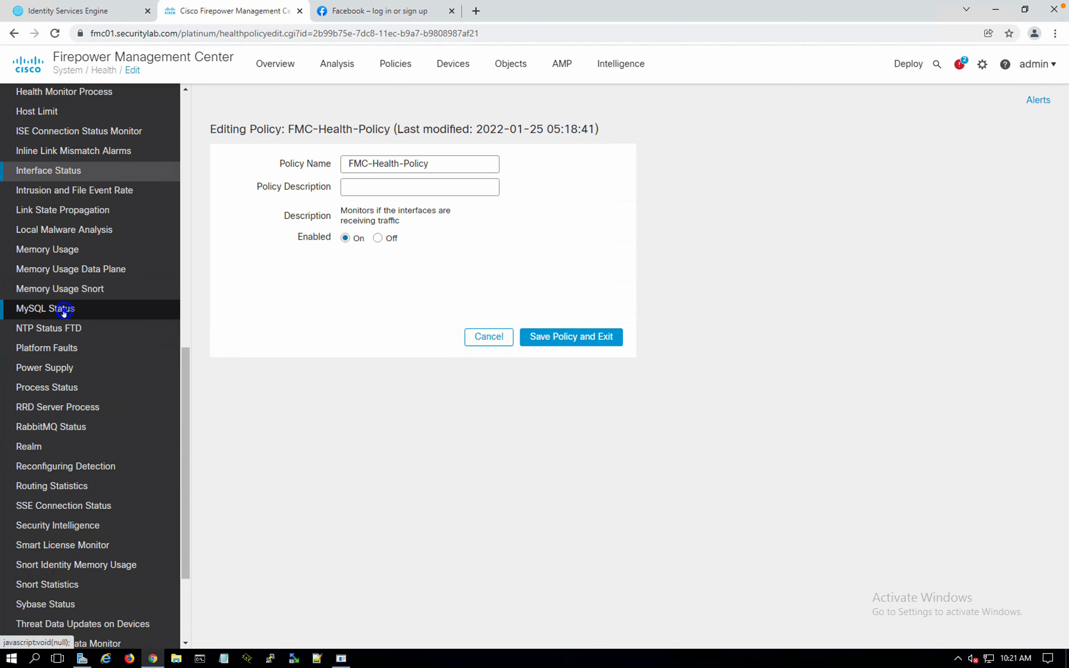
Check the Security Intelligence, Snort Identity Memory Usage and User Agent Status modules, plus the VPN and xTLS modules that end the list
{"action": "scroll", "coordinate": [66, 316], "scroll_direction": "down", "scroll_amount": 5}
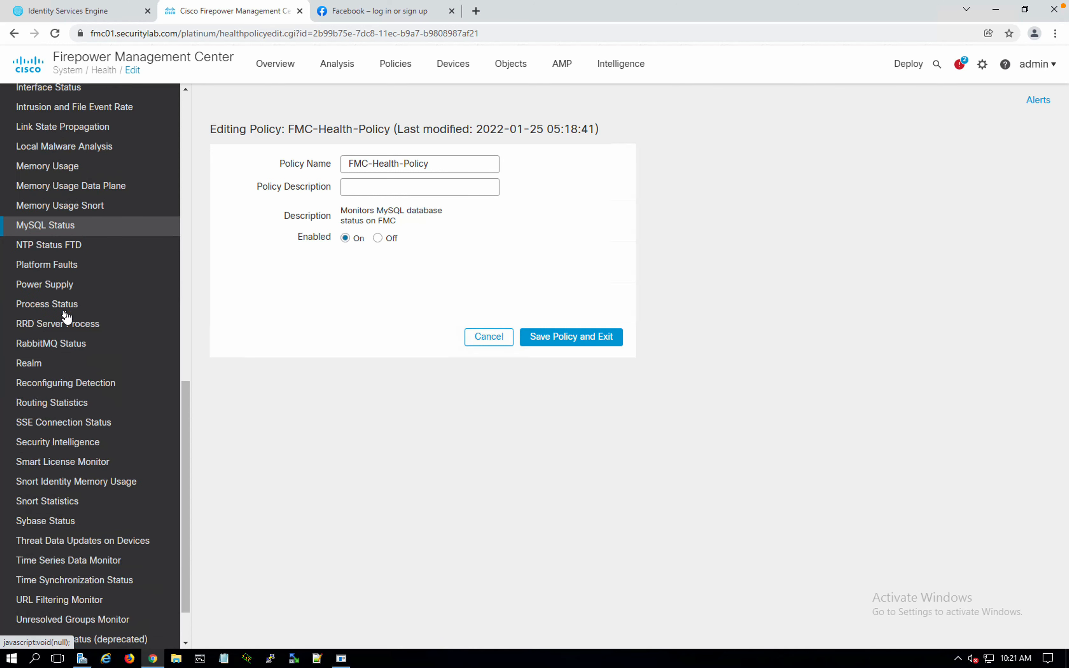
{"action": "left_click", "coordinate": [45, 426]}
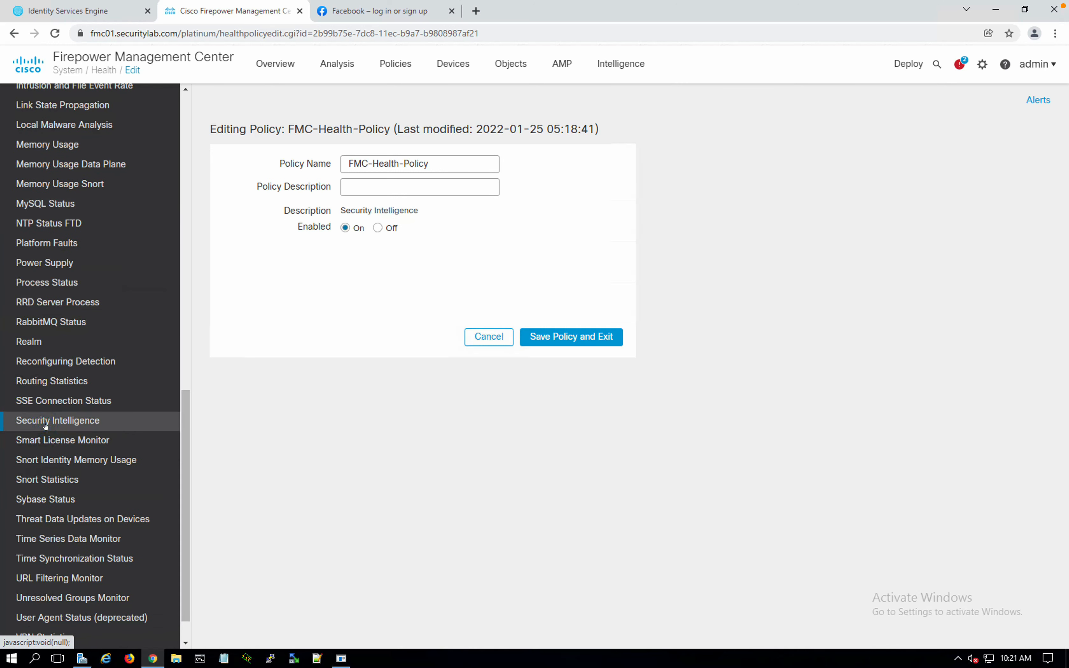
{"action": "scroll", "coordinate": [46, 425], "scroll_direction": "down", "scroll_amount": 2}
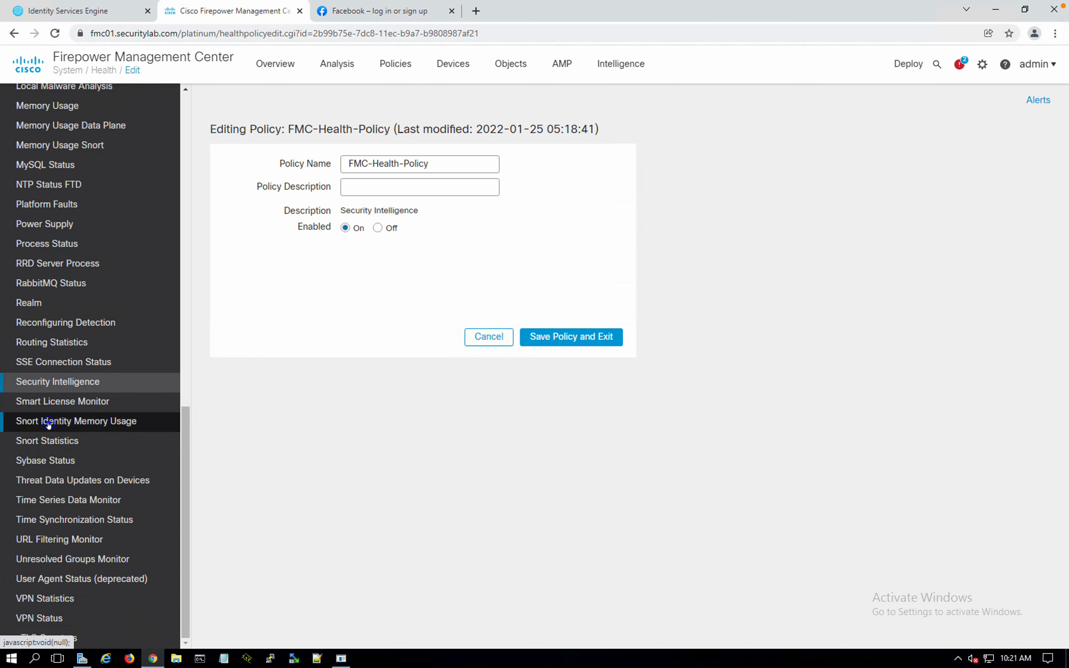
{"action": "left_click", "coordinate": [48, 425]}
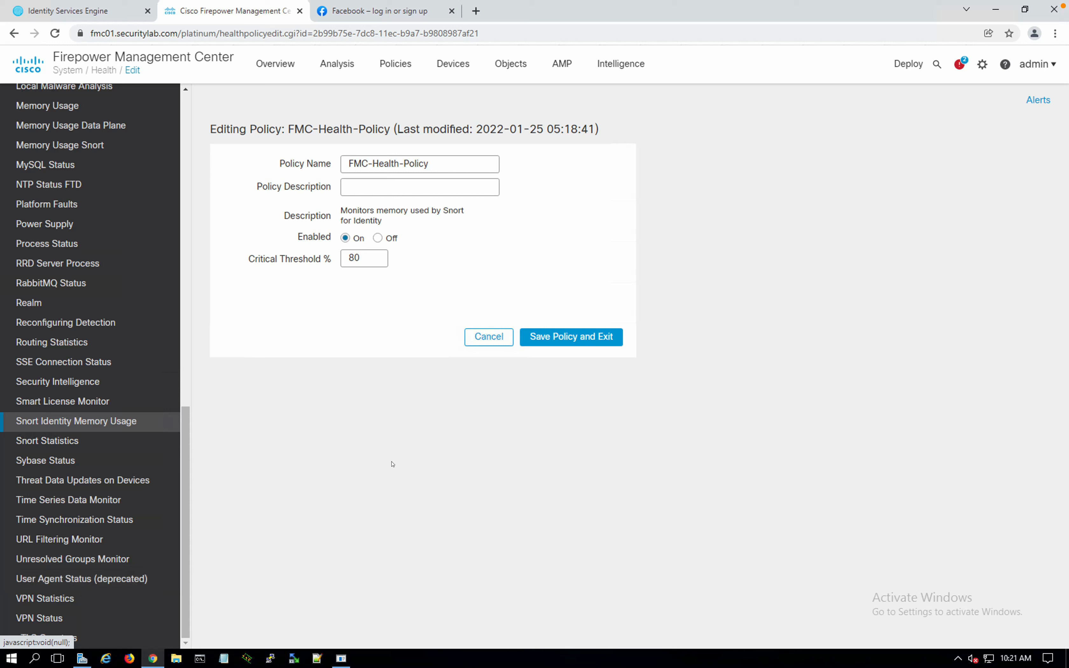
{"action": "left_click", "coordinate": [51, 585]}
{"action": "left_click", "coordinate": [46, 605]}
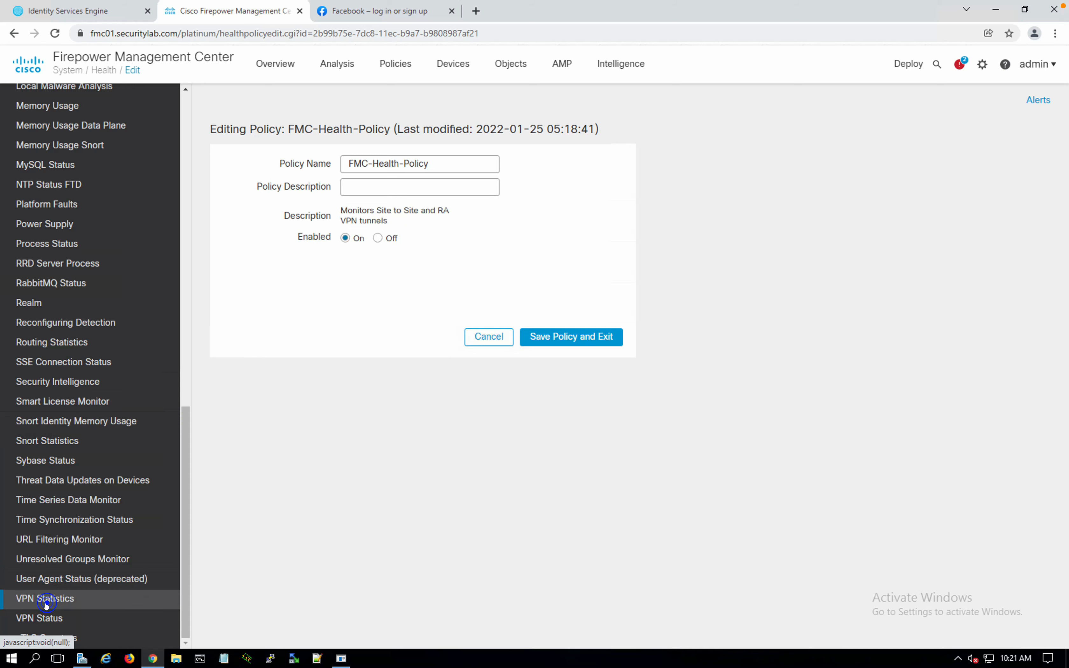
{"action": "left_click", "coordinate": [44, 620]}
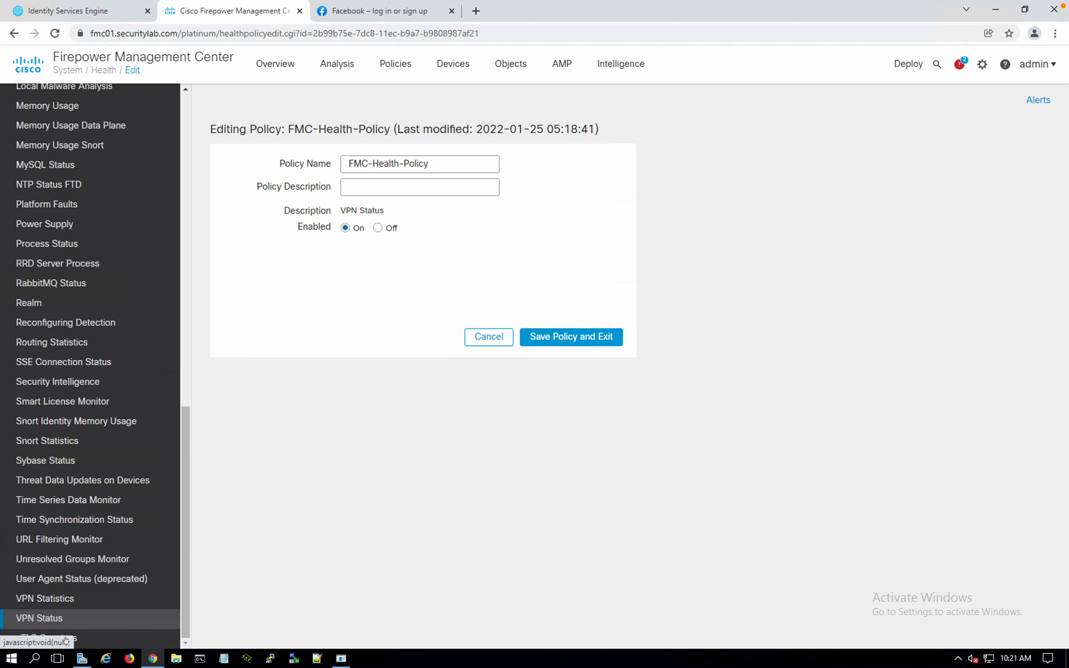
{"action": "left_click", "coordinate": [49, 637]}
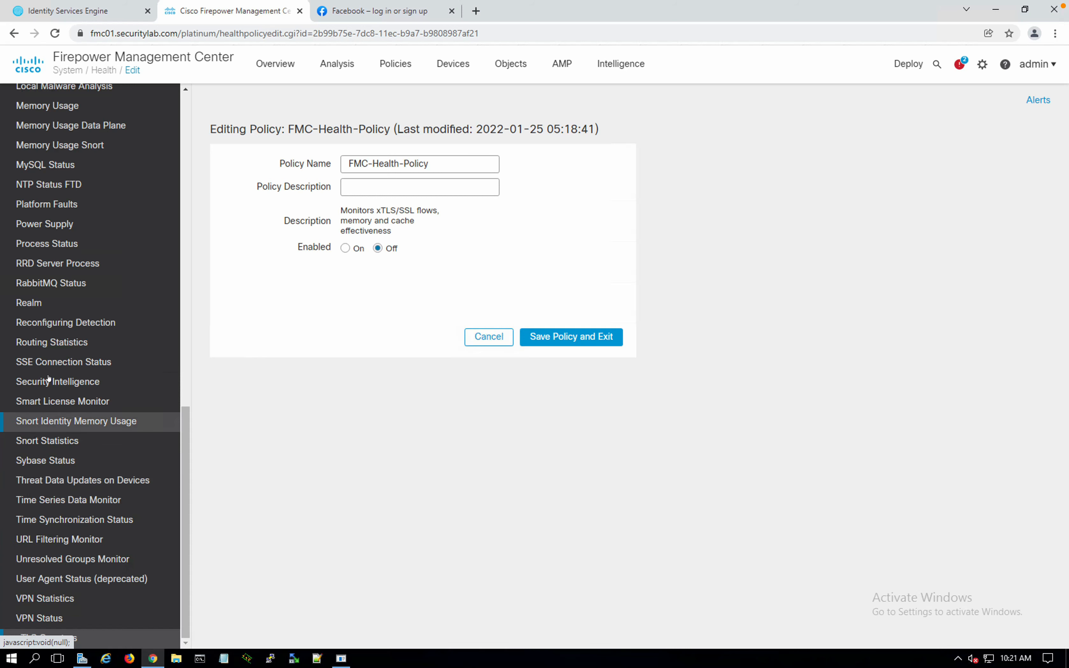
Turn on the Realm module and save FMC-Health-Policy
{"action": "left_click", "coordinate": [49, 324]}
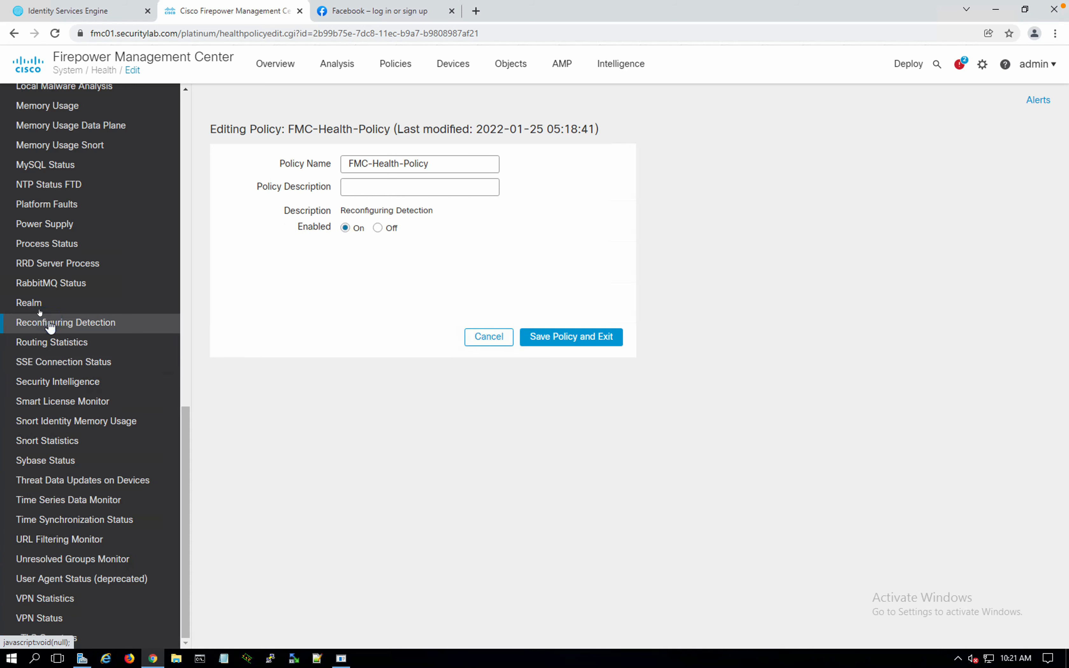
{"action": "left_click", "coordinate": [35, 299]}
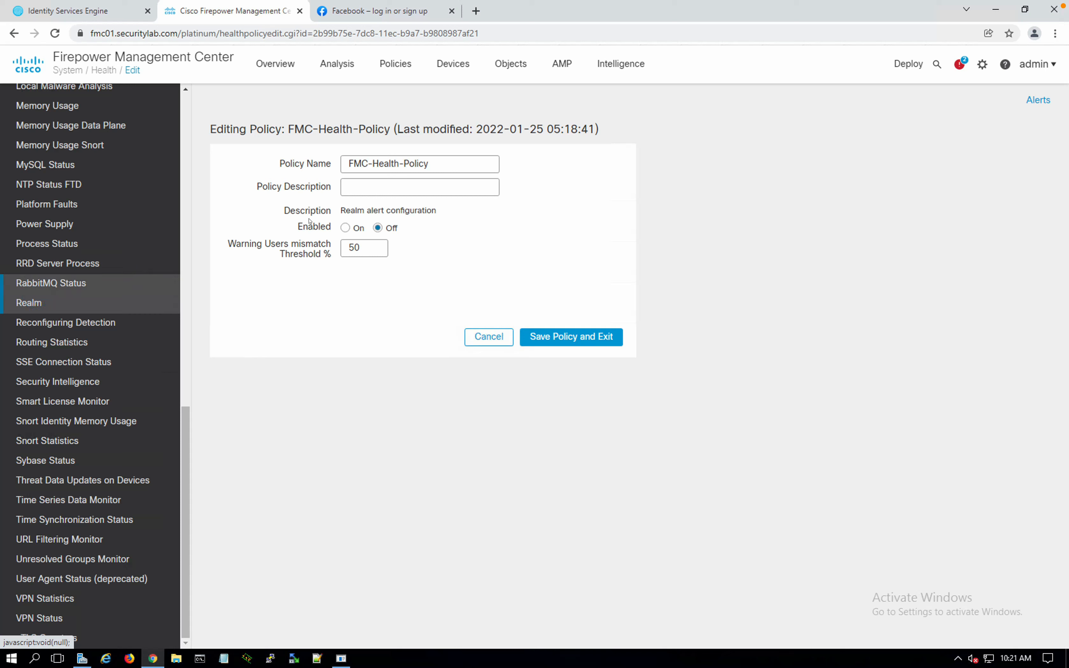
{"action": "left_click", "coordinate": [345, 226]}
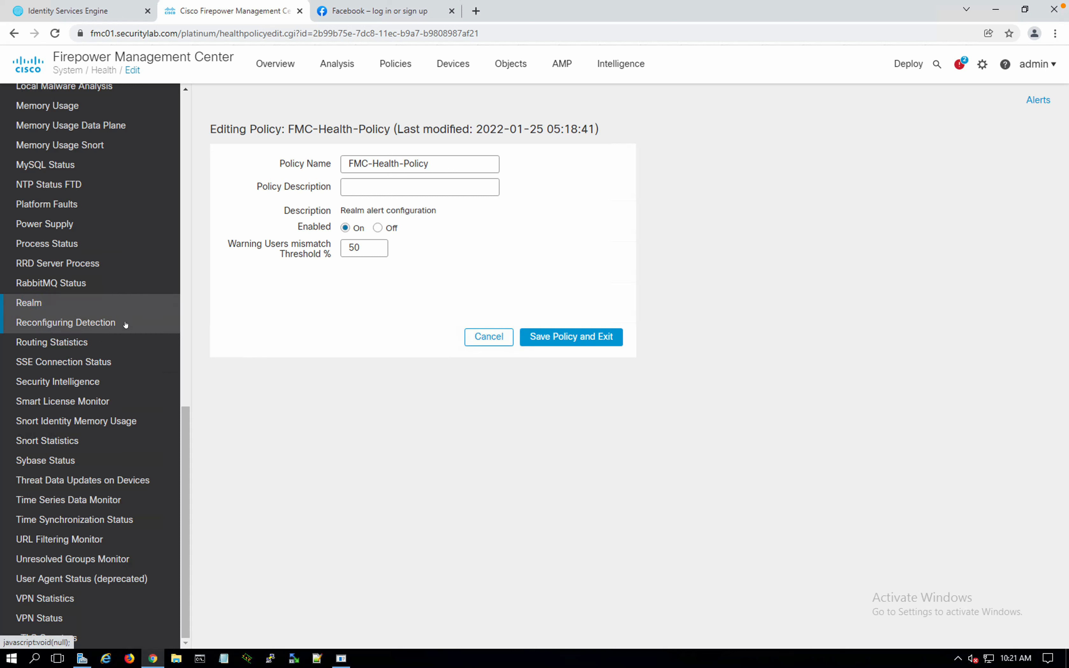
{"action": "scroll", "coordinate": [126, 325], "scroll_direction": "up", "scroll_amount": 1}
{"action": "scroll", "coordinate": [127, 328], "scroll_direction": "up", "scroll_amount": 3}
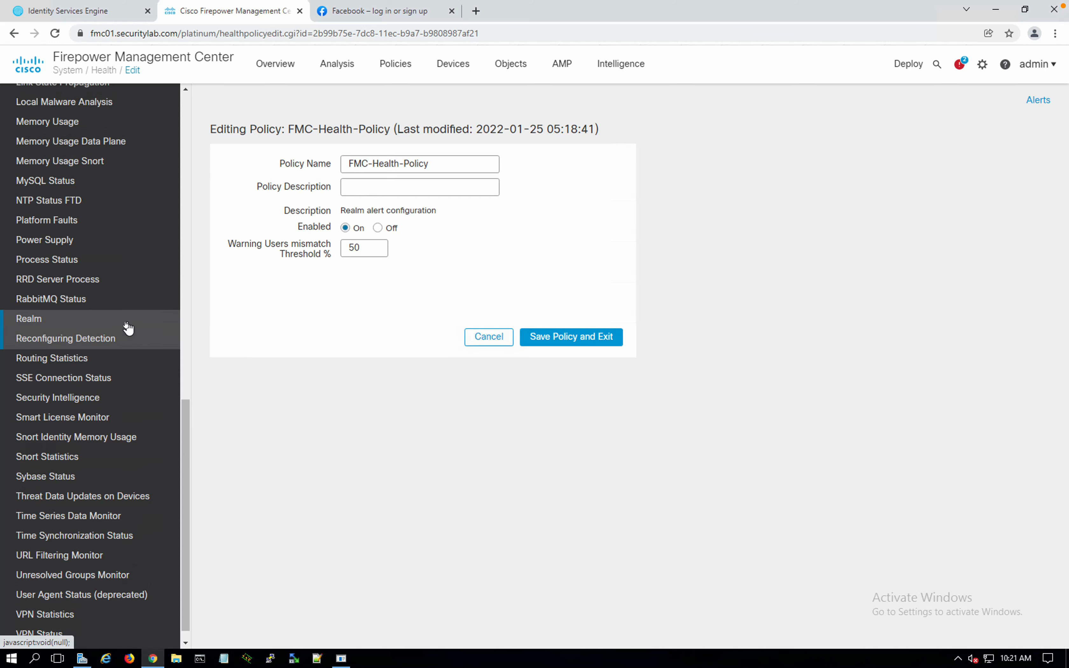
{"action": "scroll", "coordinate": [127, 328], "scroll_direction": "up", "scroll_amount": 2}
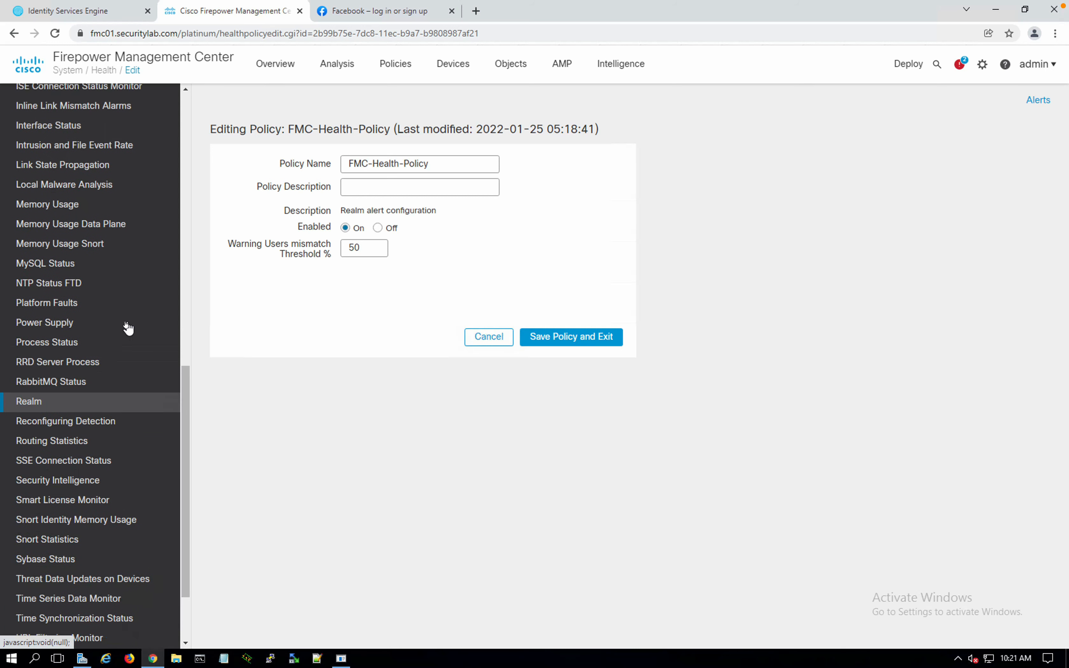
{"action": "scroll", "coordinate": [109, 166], "scroll_direction": "up", "scroll_amount": 6}
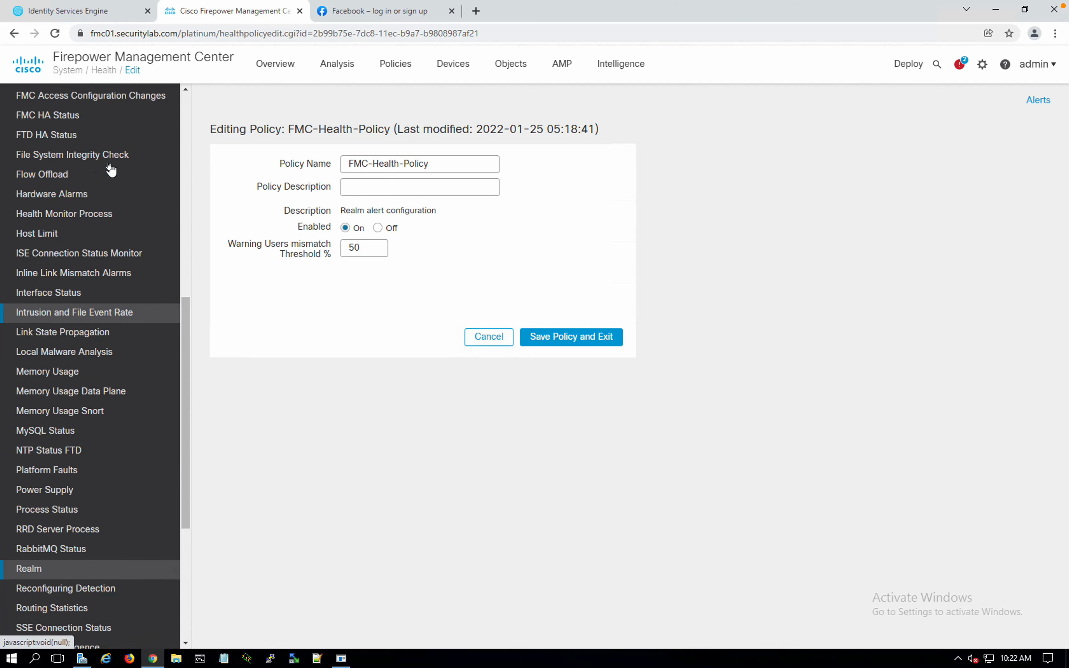
{"action": "left_click", "coordinate": [543, 334]}
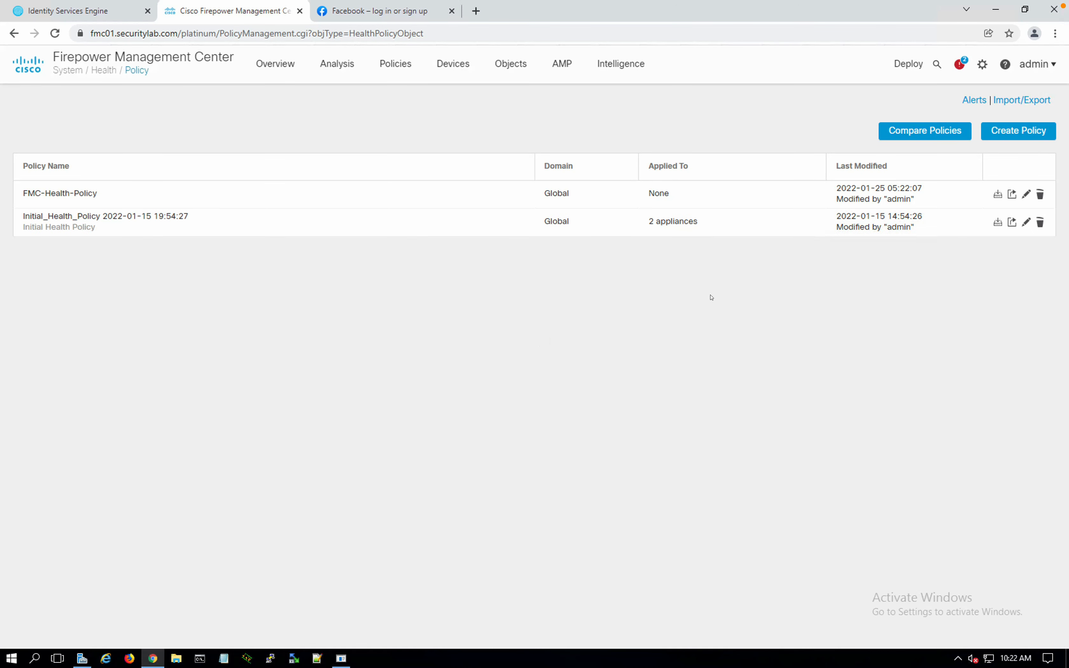
Apply FMC-Health-Policy to the fmc01.securitylab.com appliance and reload the health policy list
{"action": "left_click", "coordinate": [999, 196]}
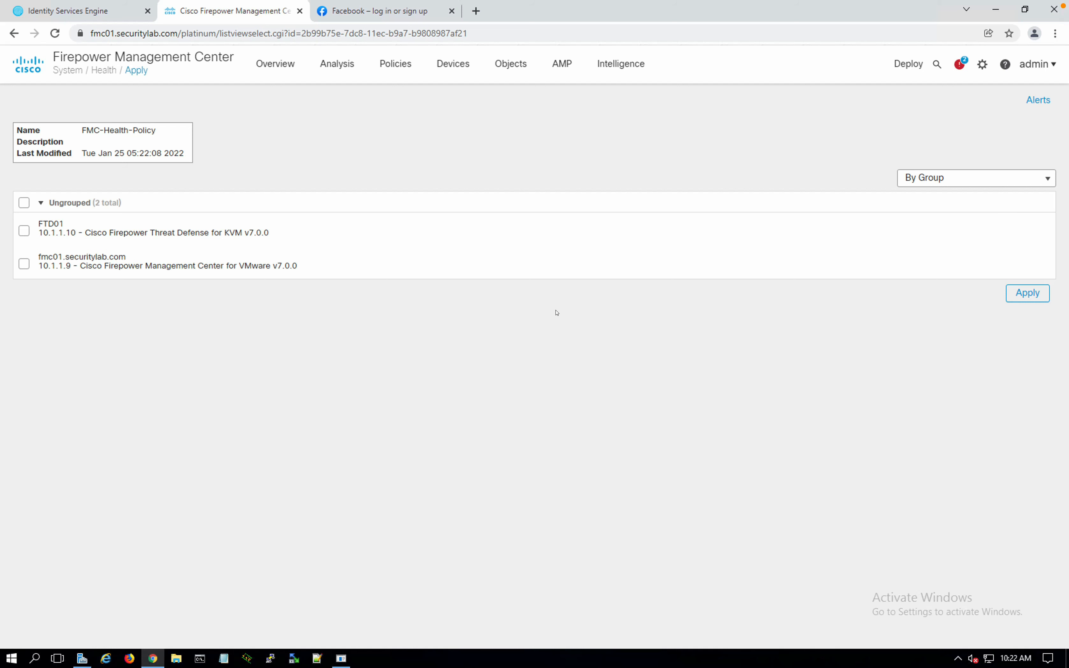
{"action": "left_click", "coordinate": [24, 263]}
{"action": "left_click", "coordinate": [1033, 302]}
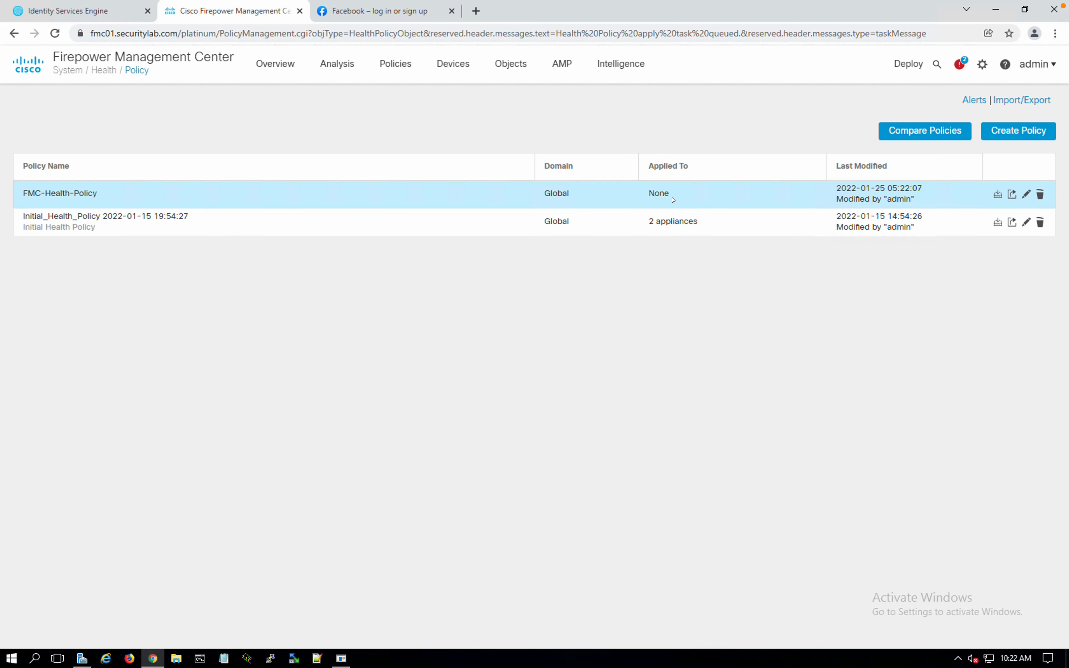
{"action": "left_click", "coordinate": [373, 34]}
{"action": "key", "text": "Return"}
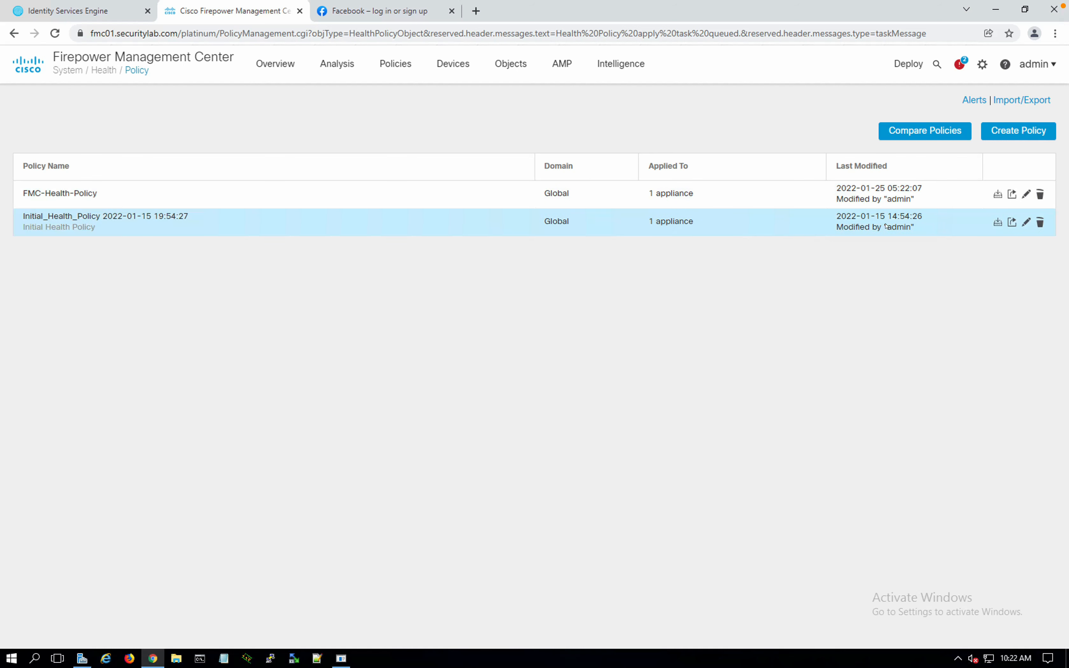
Open the initial health policy for editing, rename it FTD-Health-Policy and set its description to "Policy for FTD"
{"action": "left_click", "coordinate": [1016, 221]}
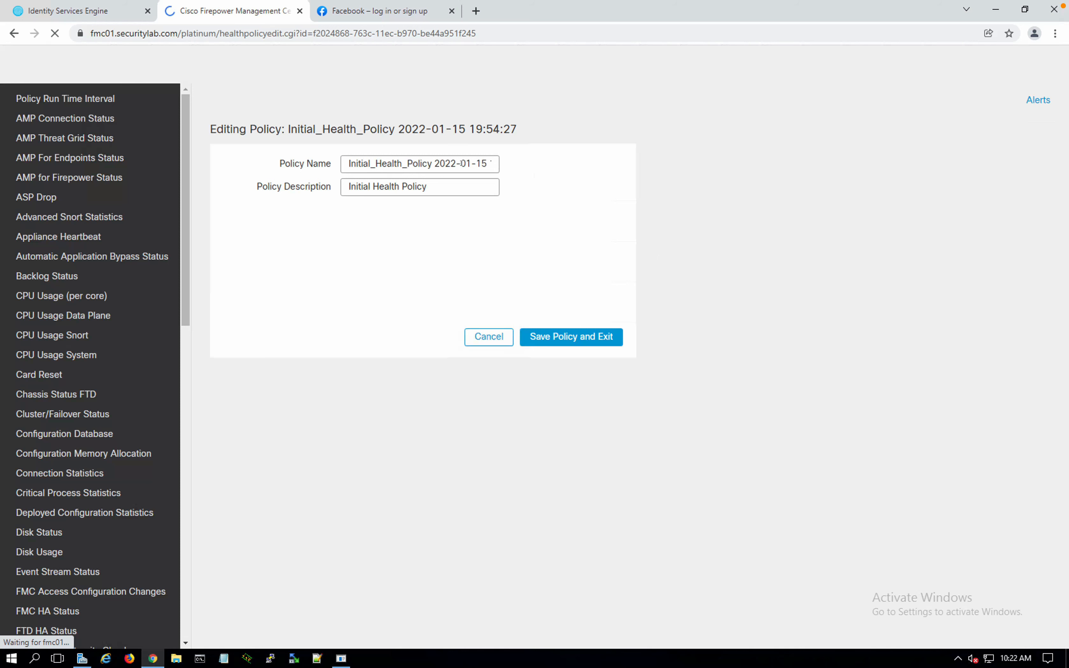
{"action": "triple_click", "coordinate": [477, 164]}
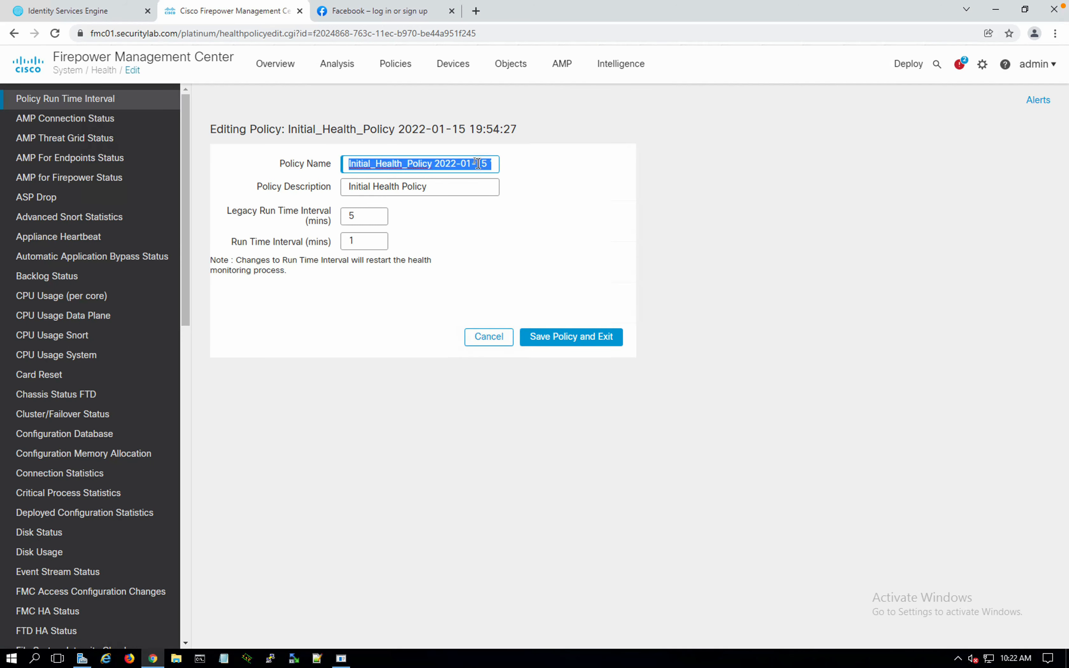
{"action": "type", "text": "FTD-Heal"}
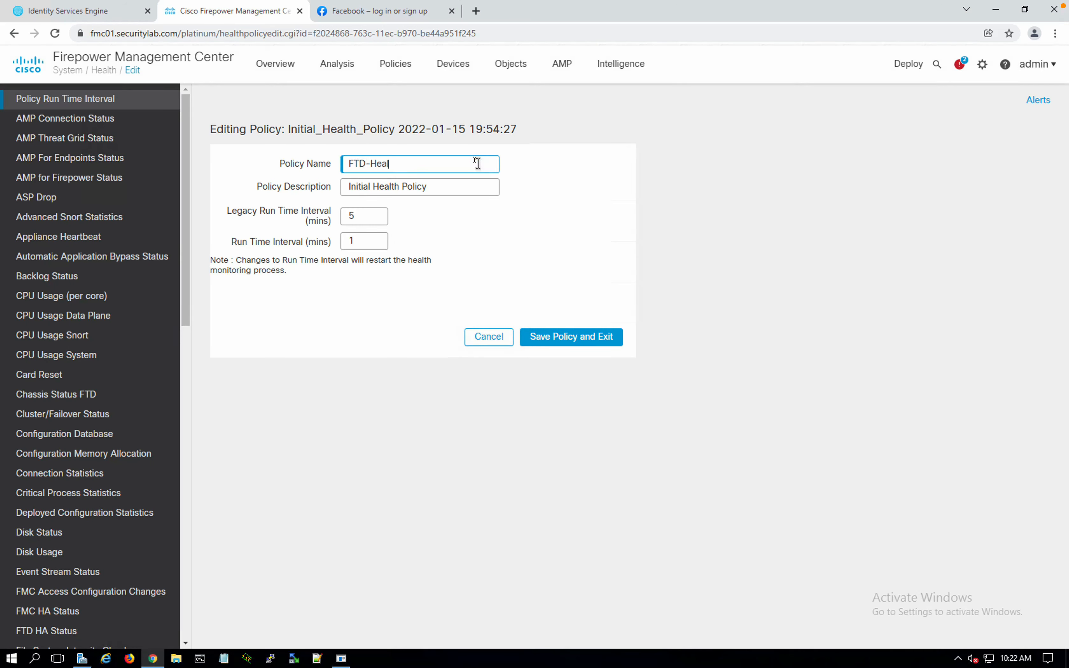
{"action": "type", "text": "th-Policy"}
{"action": "key", "text": "Tab"}
{"action": "type", "text": "Policy for FTD"}
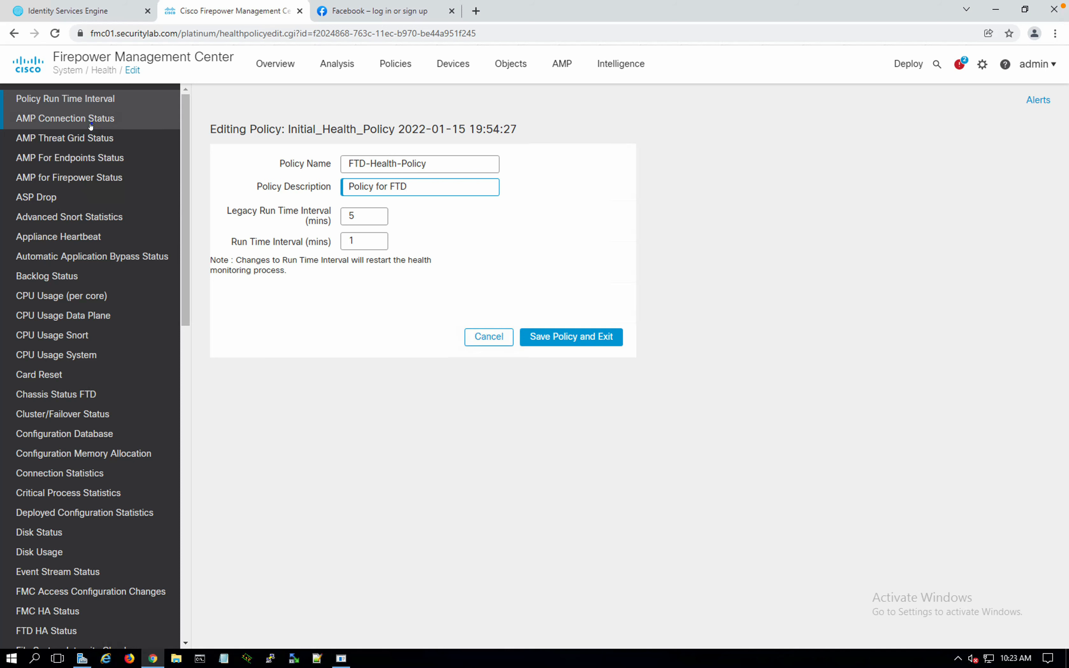
Turn off the AMP Threat Grid Status, AMP For Endpoints Status and AMP for Firepower Status modules in the FTD health policy
{"action": "left_click", "coordinate": [101, 117]}
{"action": "left_click", "coordinate": [91, 141]}
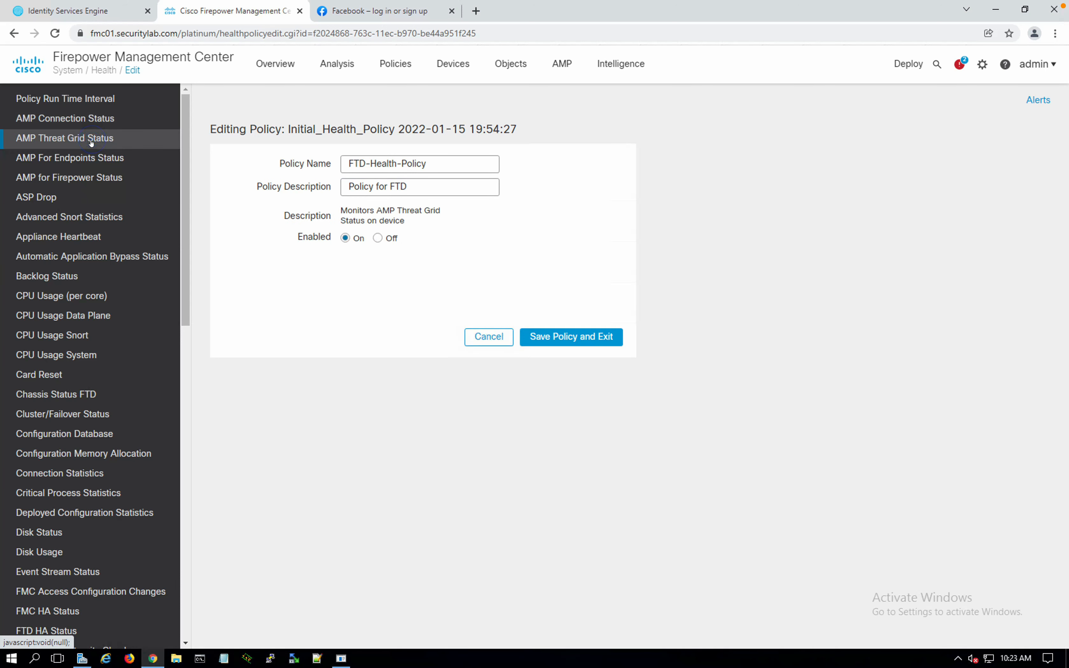
{"action": "left_click", "coordinate": [378, 238]}
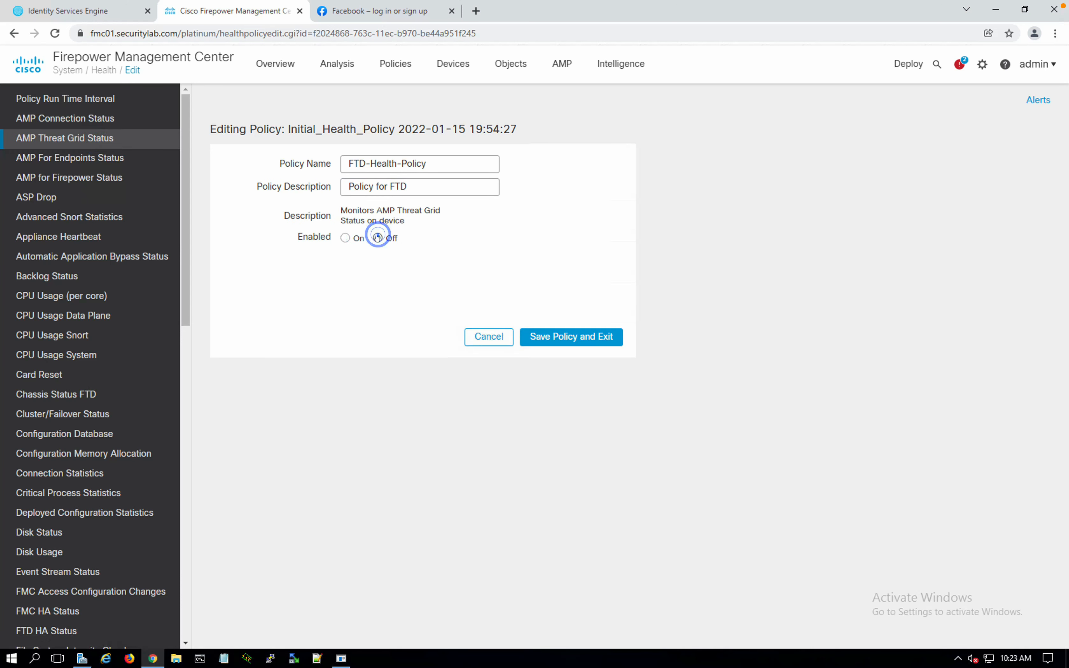
{"action": "left_click", "coordinate": [80, 159]}
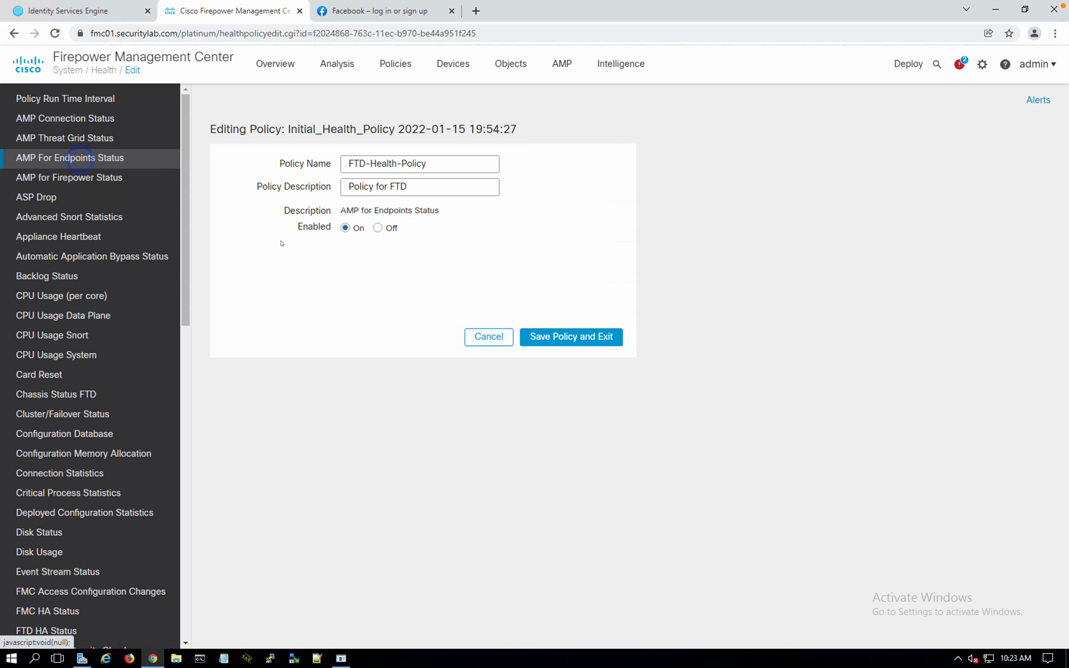
{"action": "left_click", "coordinate": [377, 228]}
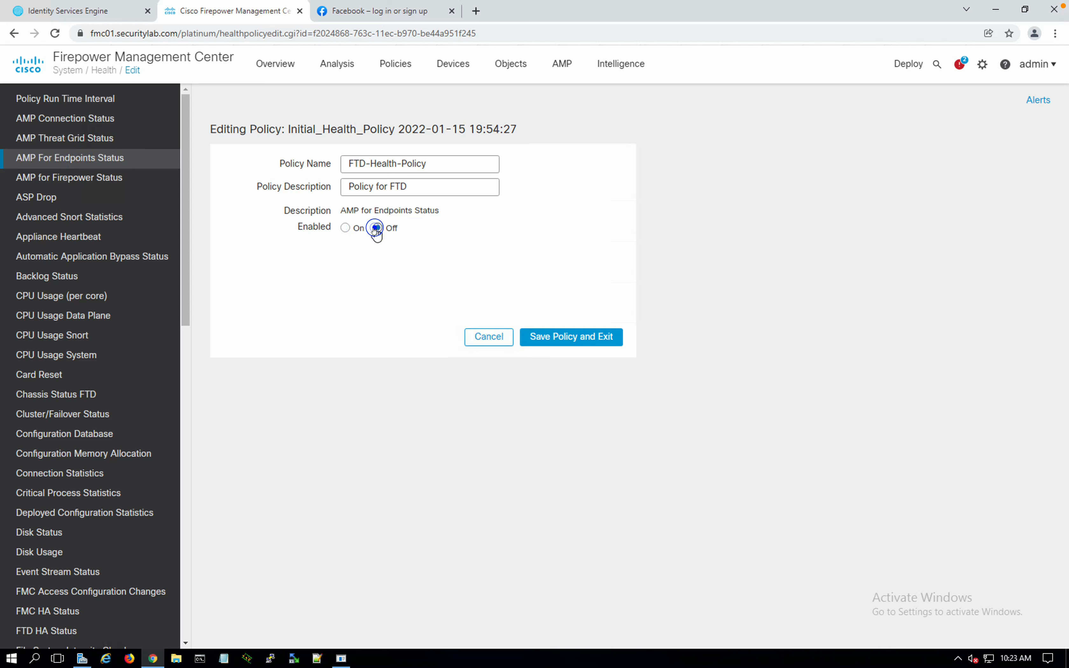
{"action": "left_click", "coordinate": [54, 182]}
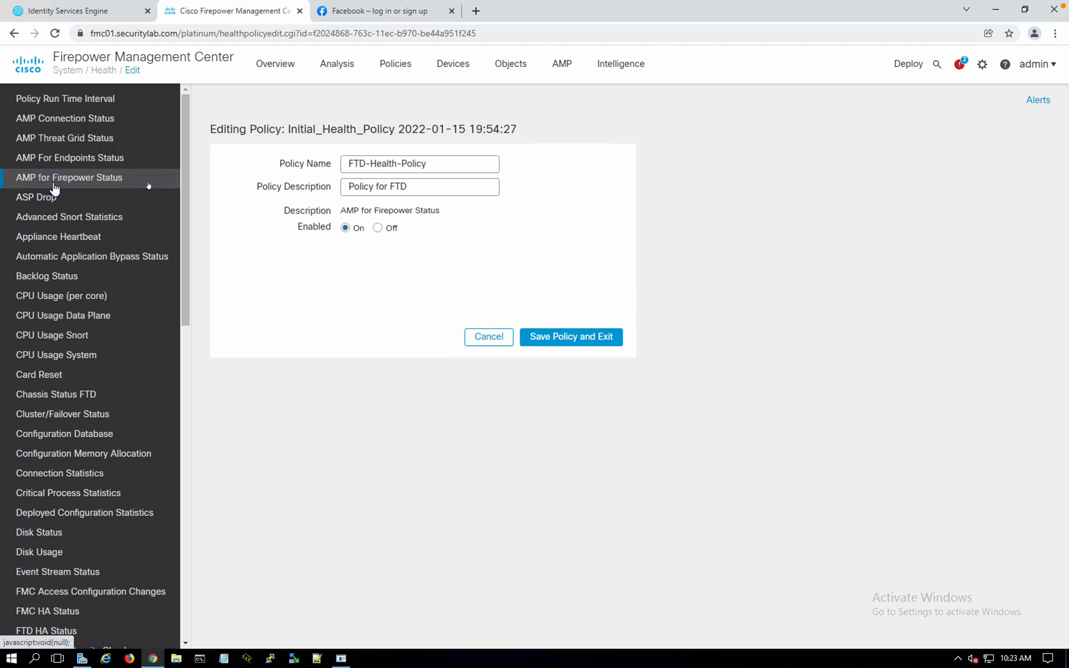
{"action": "left_click", "coordinate": [377, 228]}
Check the ASP Drop, Advanced Snort Statistics and Appliance Heartbeat modules, and turn on CPU Usage (per core)
{"action": "left_click", "coordinate": [86, 198]}
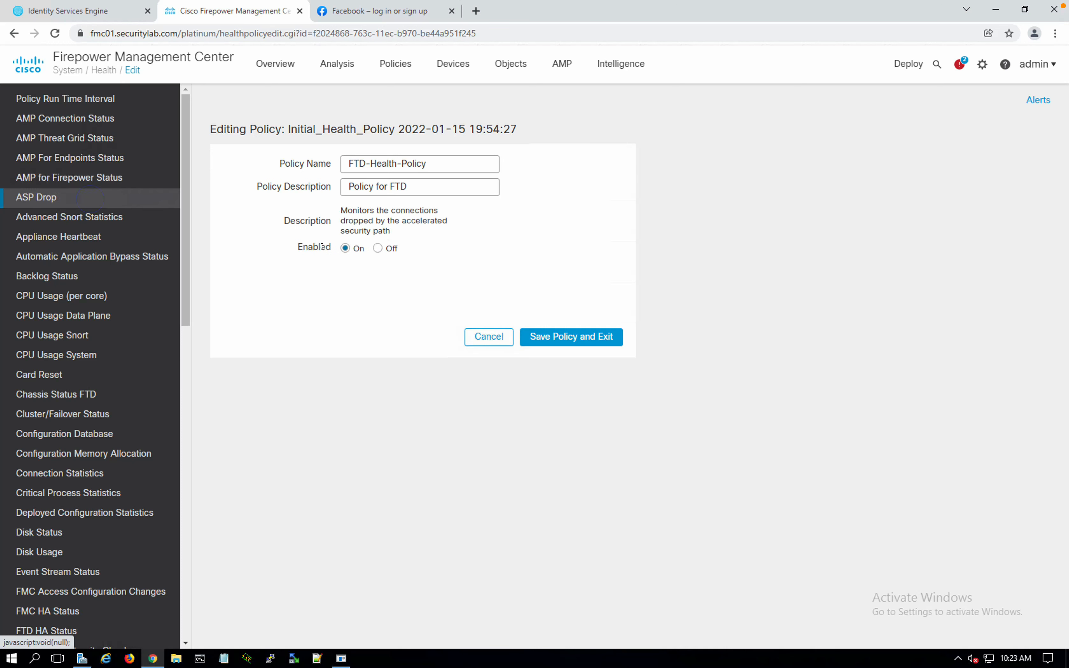
{"action": "left_click", "coordinate": [75, 217]}
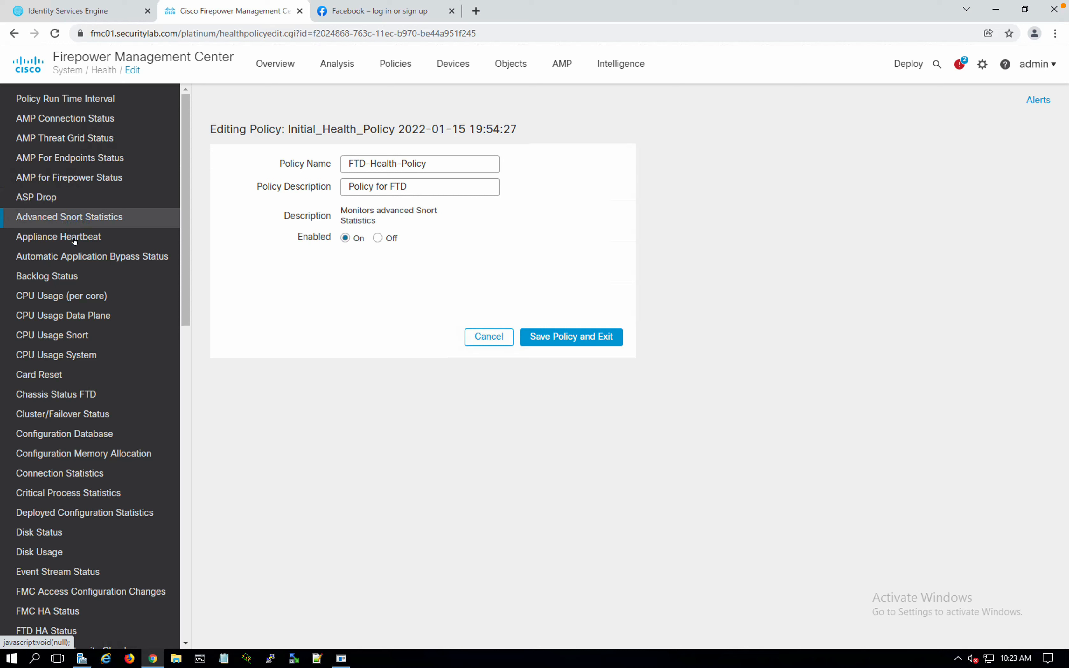
{"action": "left_click", "coordinate": [76, 237]}
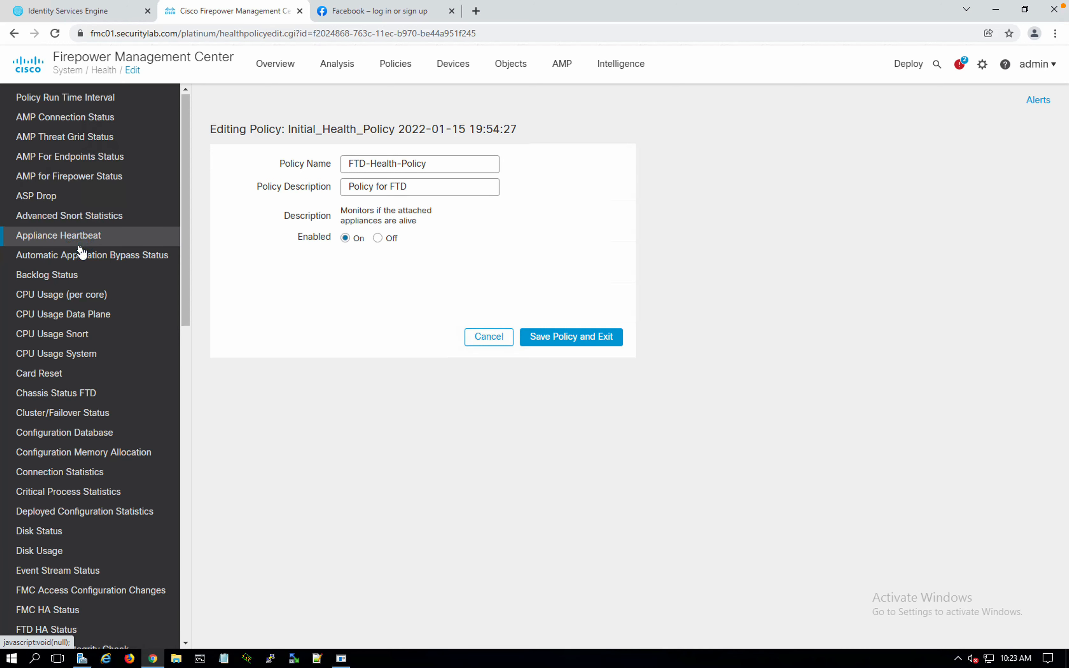
{"action": "scroll", "coordinate": [79, 251], "scroll_direction": "down", "scroll_amount": 1}
{"action": "left_click", "coordinate": [72, 288]}
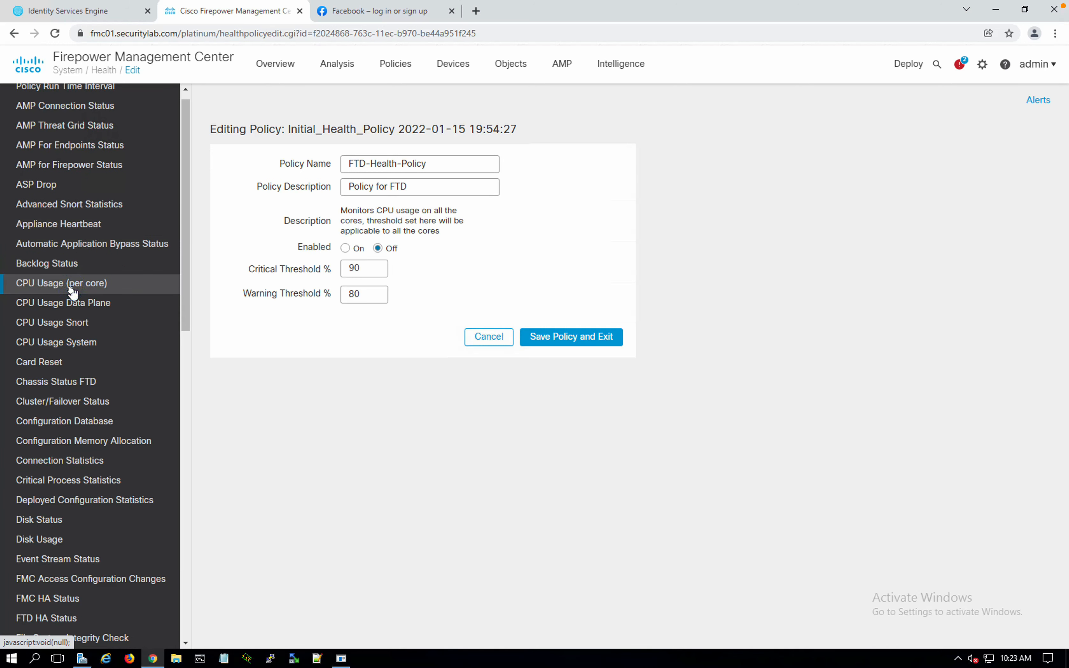
{"action": "left_click", "coordinate": [345, 248]}
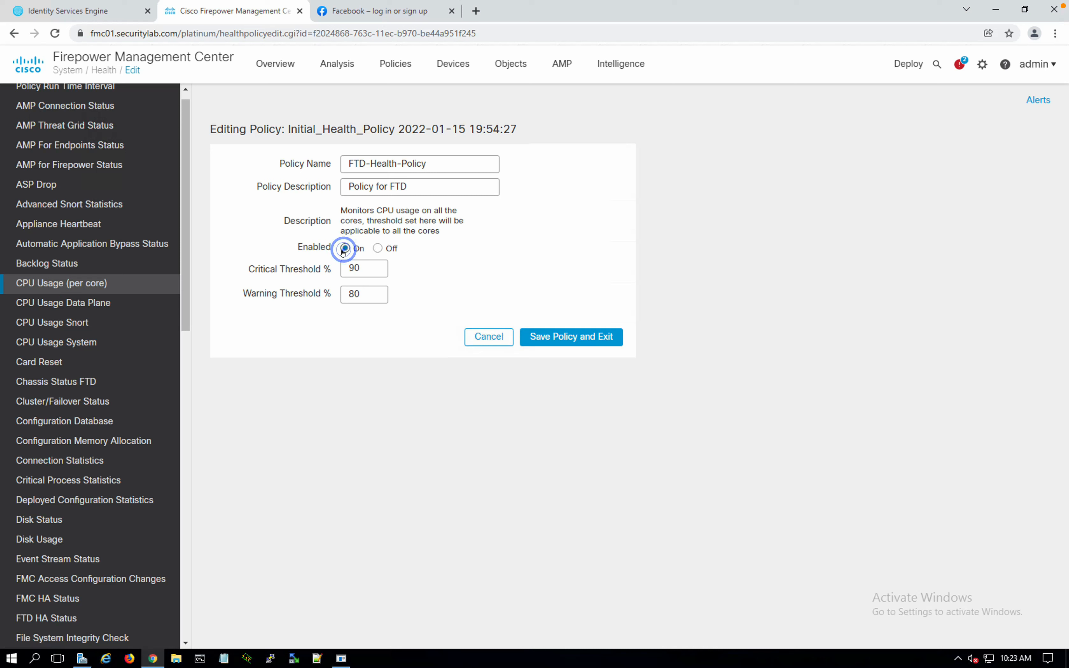
Turn off the FMC Access Configuration Changes and FMC HA Status modules
{"action": "scroll", "coordinate": [150, 293], "scroll_direction": "down", "scroll_amount": 1}
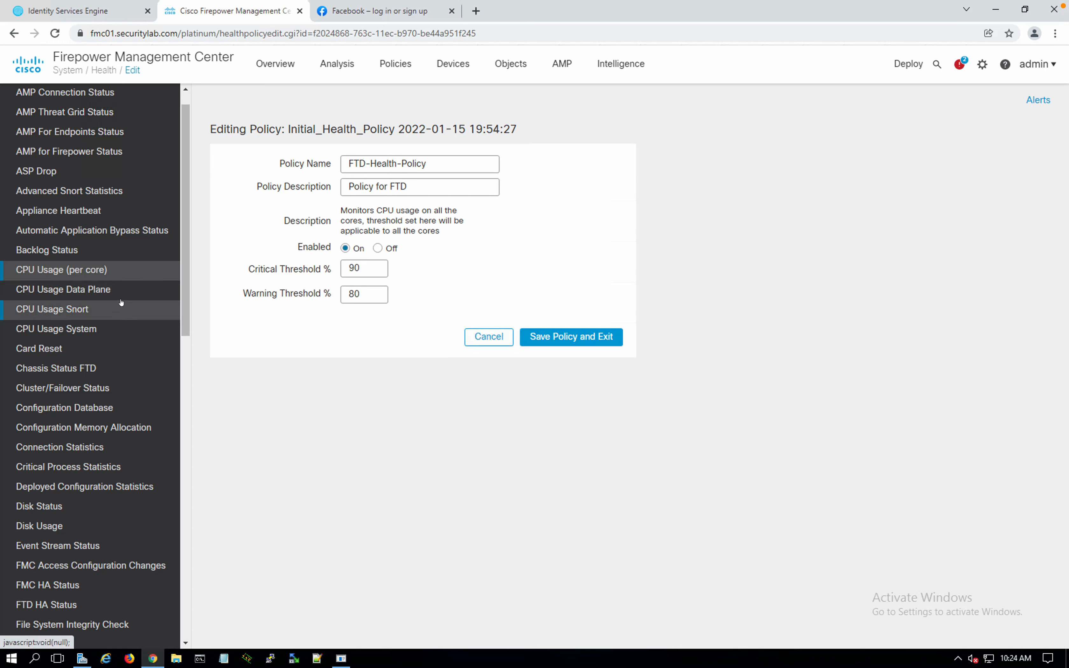
{"action": "scroll", "coordinate": [137, 290], "scroll_direction": "down", "scroll_amount": 1}
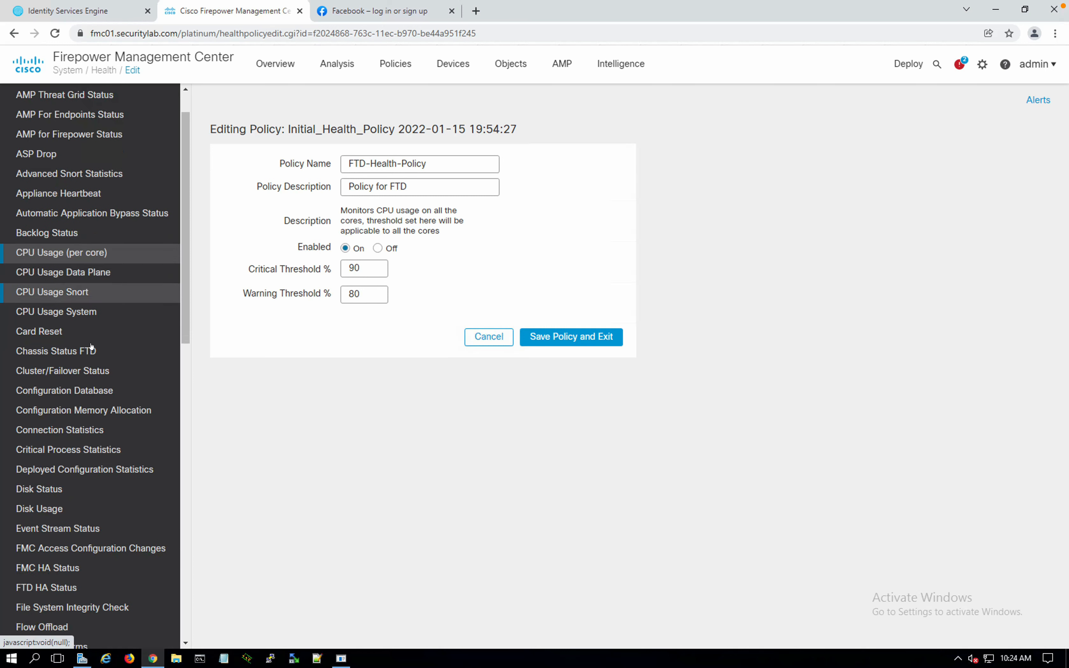
{"action": "scroll", "coordinate": [86, 358], "scroll_direction": "down", "scroll_amount": 1}
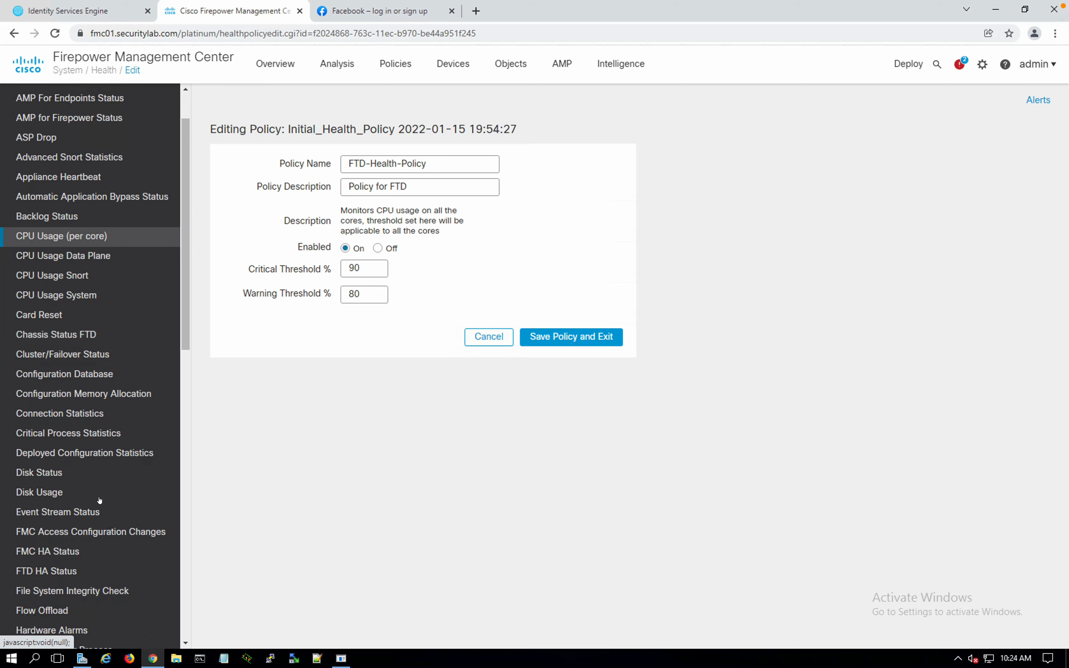
{"action": "left_click", "coordinate": [85, 535]}
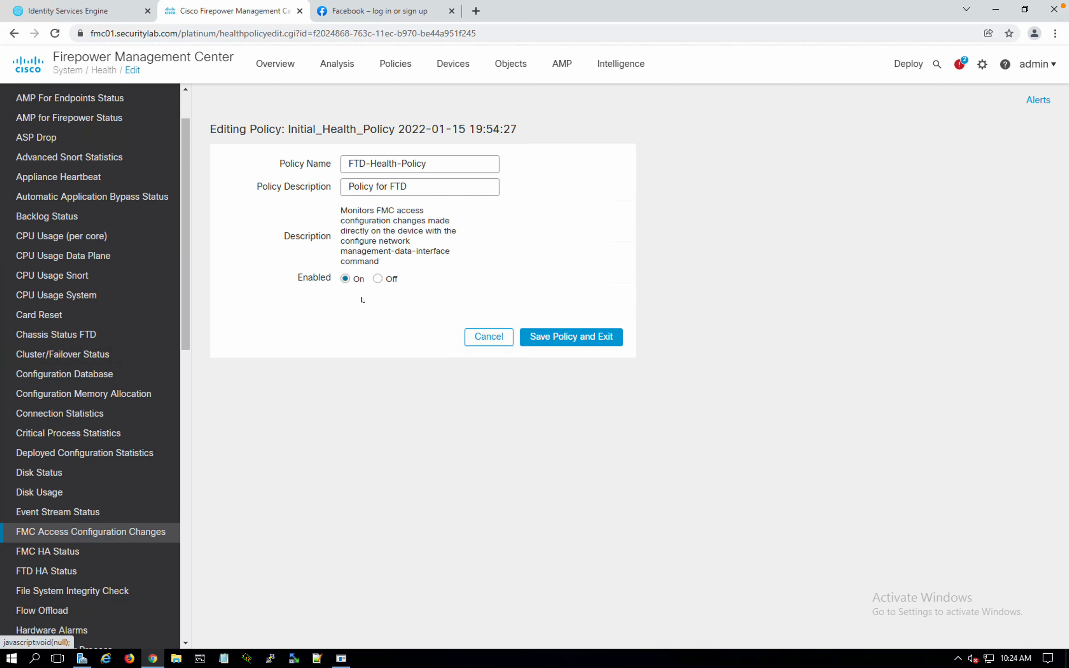
{"action": "left_click", "coordinate": [378, 278]}
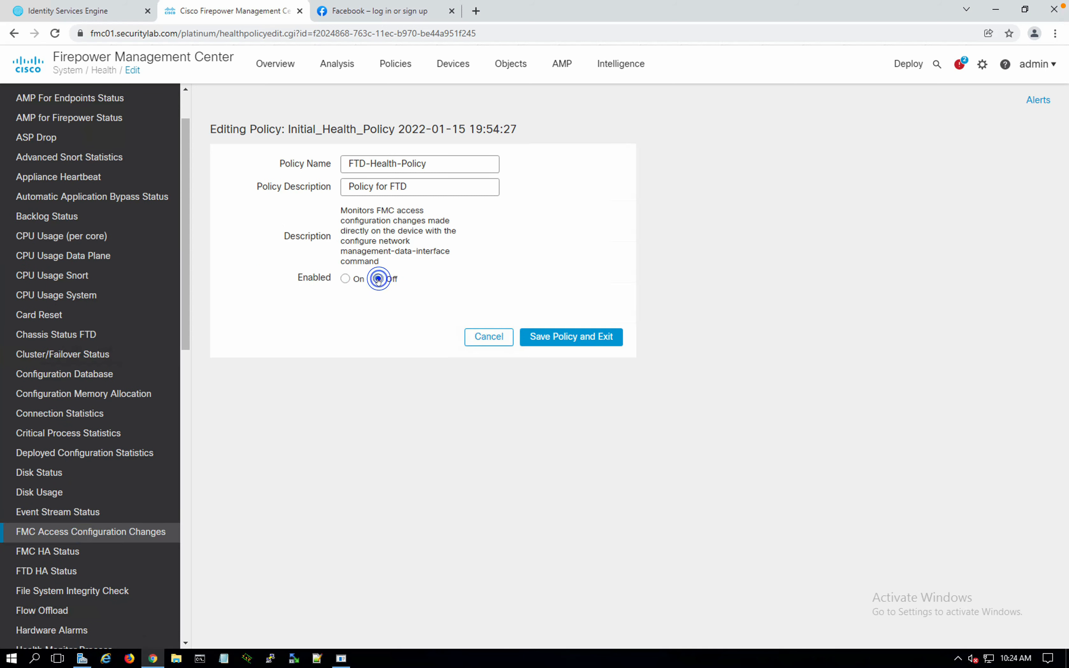
{"action": "left_click", "coordinate": [64, 552]}
{"action": "left_click", "coordinate": [378, 227]}
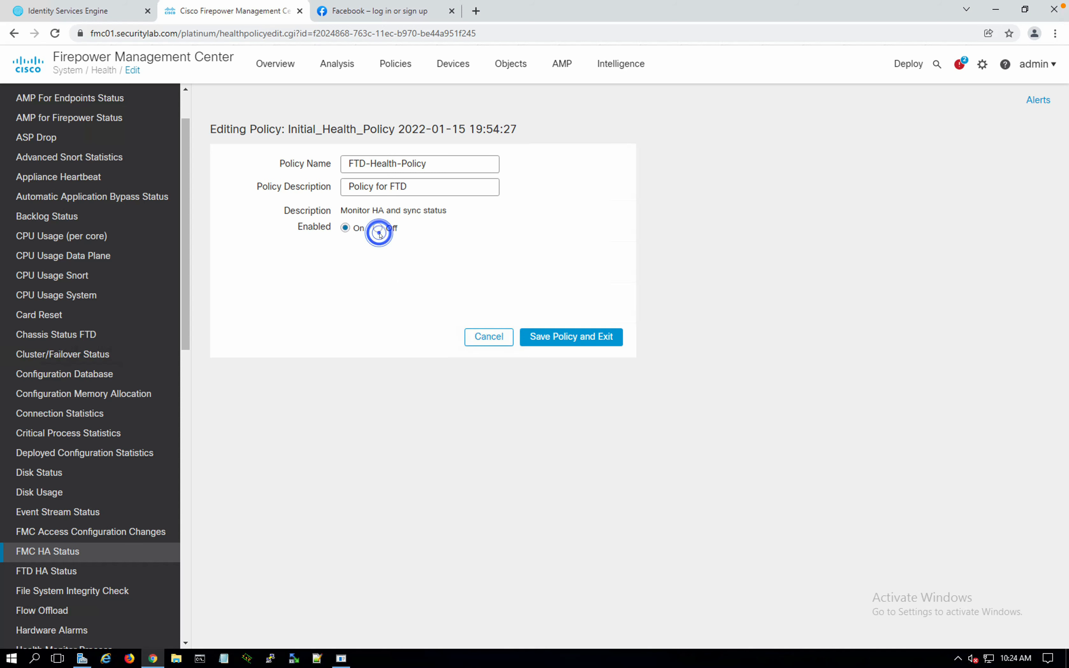
Check the File System Integrity Check module, and turn off Host Limit and ISE Connection Status Monitor
{"action": "scroll", "coordinate": [123, 502], "scroll_direction": "down", "scroll_amount": 1}
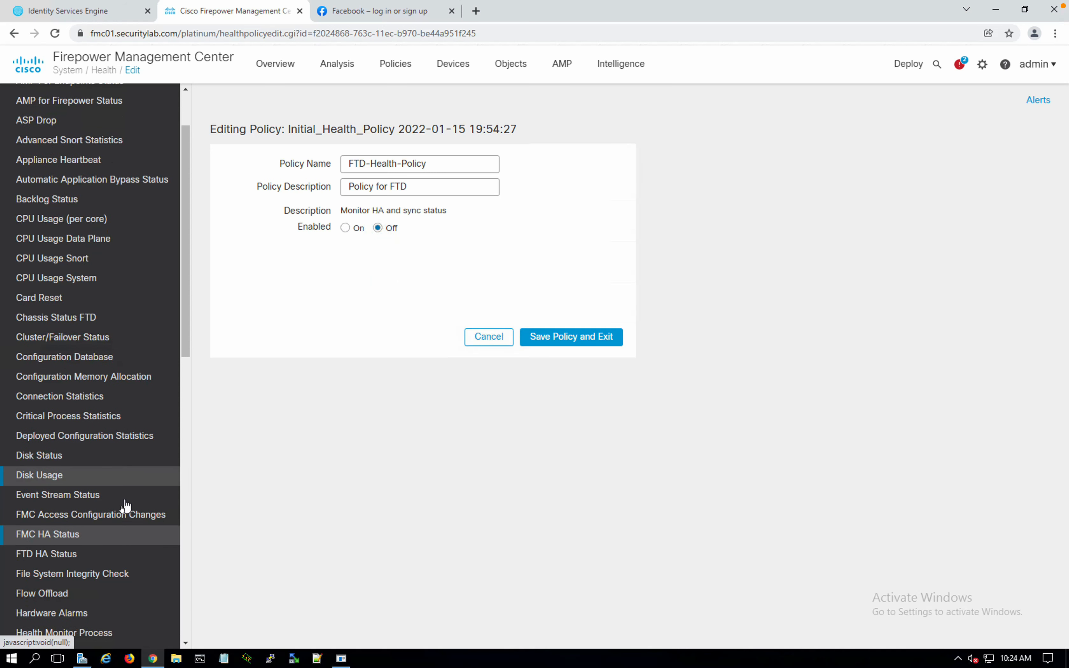
{"action": "left_click", "coordinate": [103, 573]}
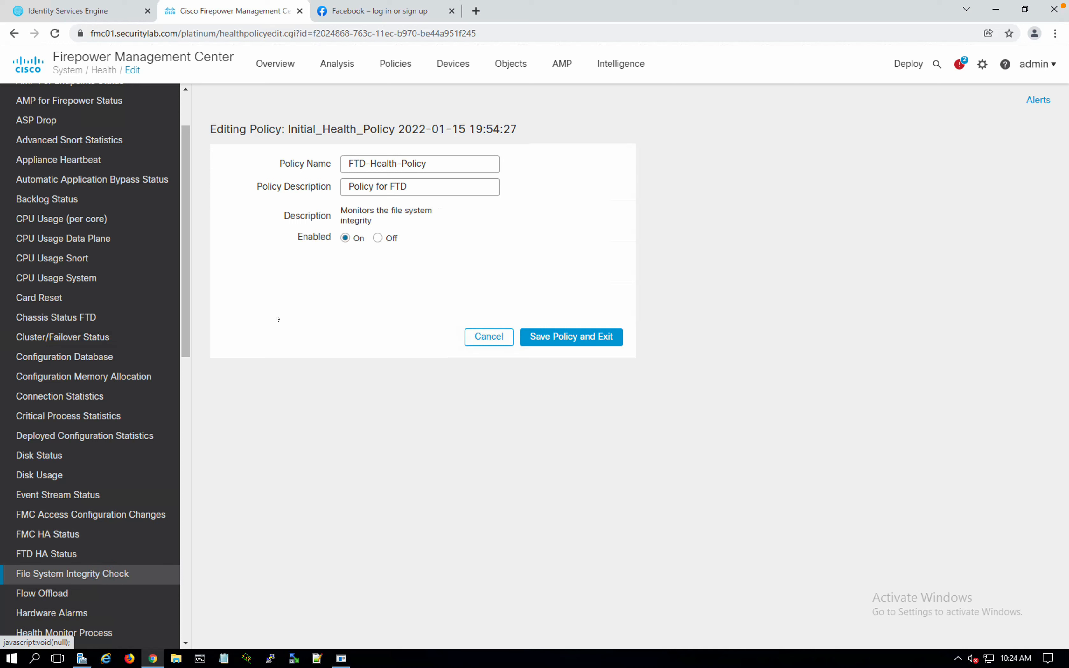
{"action": "scroll", "coordinate": [119, 444], "scroll_direction": "down", "scroll_amount": 3}
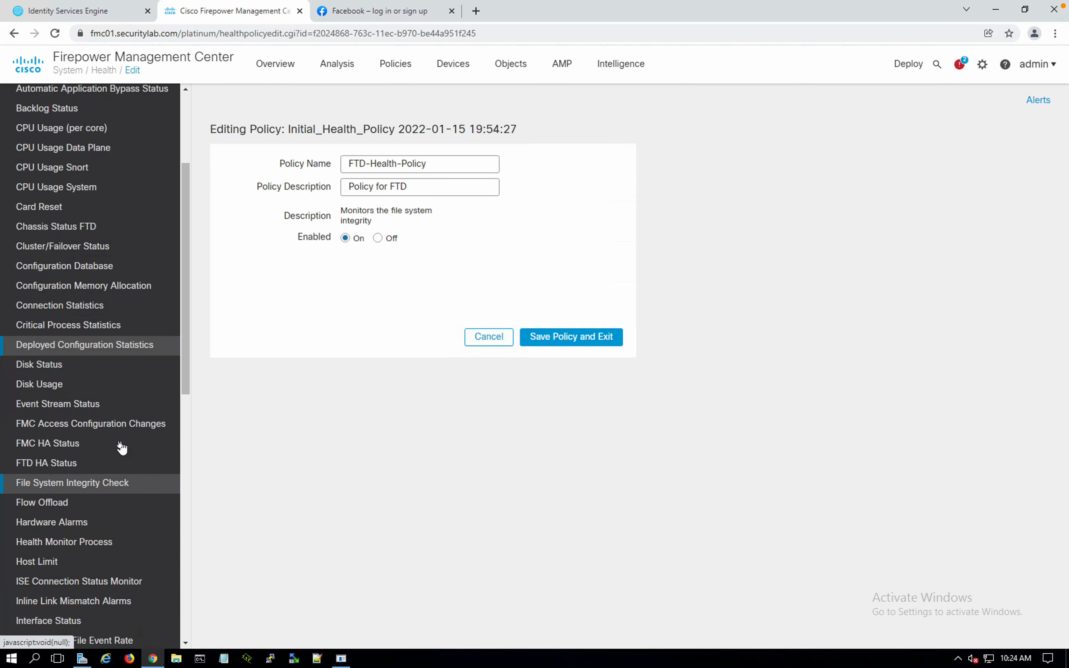
{"action": "left_click", "coordinate": [43, 540]}
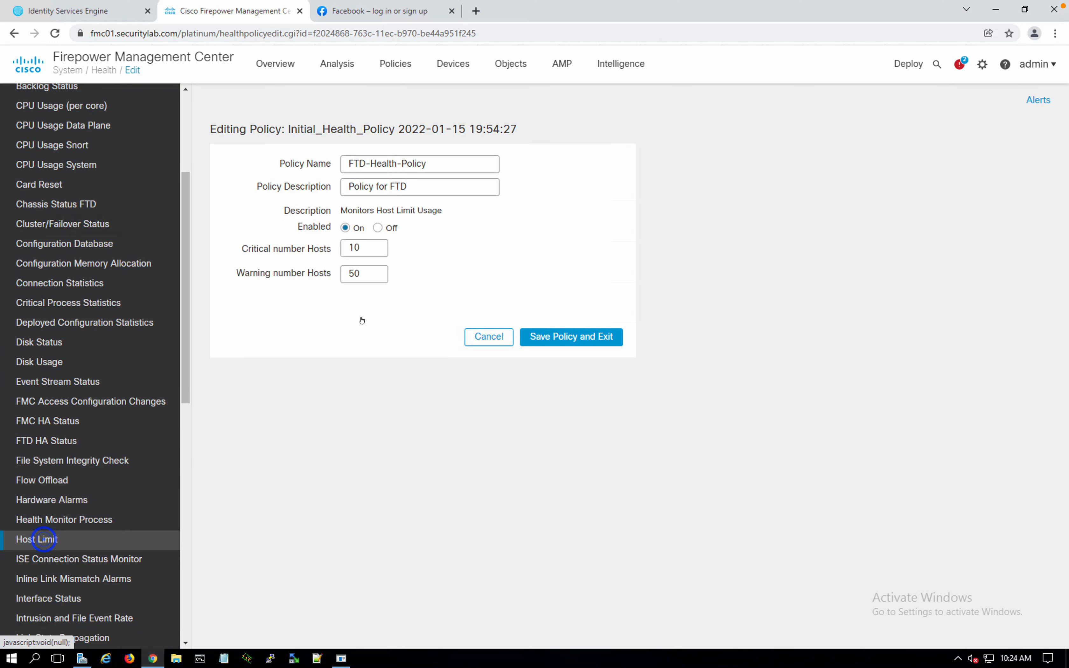
{"action": "left_click", "coordinate": [378, 227]}
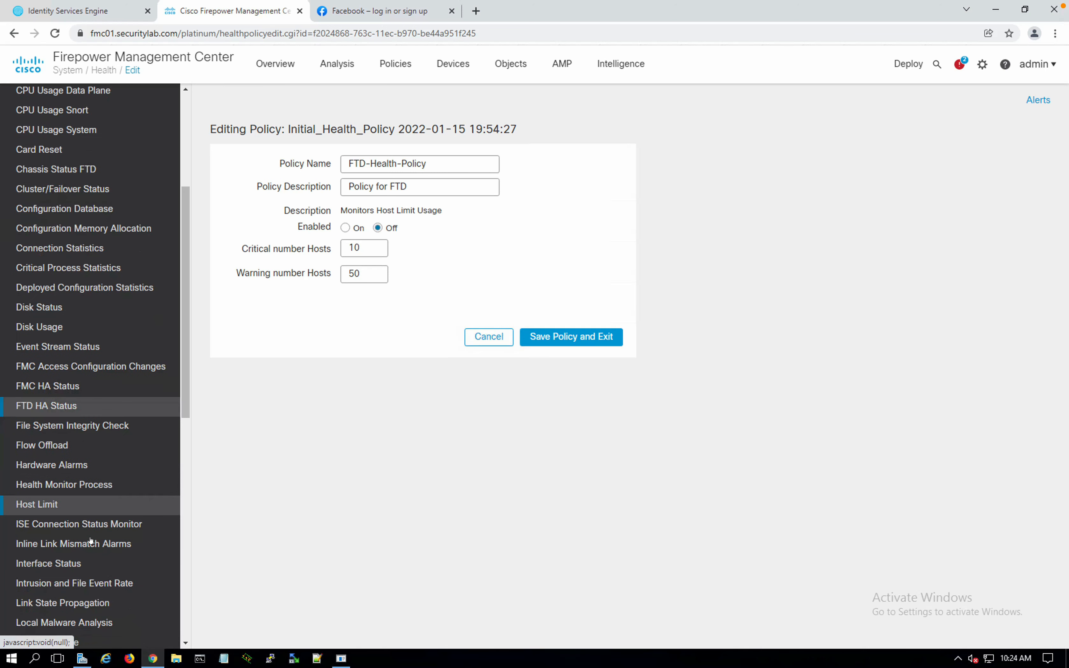
{"action": "left_click", "coordinate": [91, 525]}
{"action": "left_click", "coordinate": [391, 227]}
Check the Memory Usage, Memory Usage Data Plane and Memory Usage Snort modules, and turn on NTP Status FTD
{"action": "scroll", "coordinate": [103, 393], "scroll_direction": "down", "scroll_amount": 1}
{"action": "scroll", "coordinate": [103, 393], "scroll_direction": "down", "scroll_amount": 1}
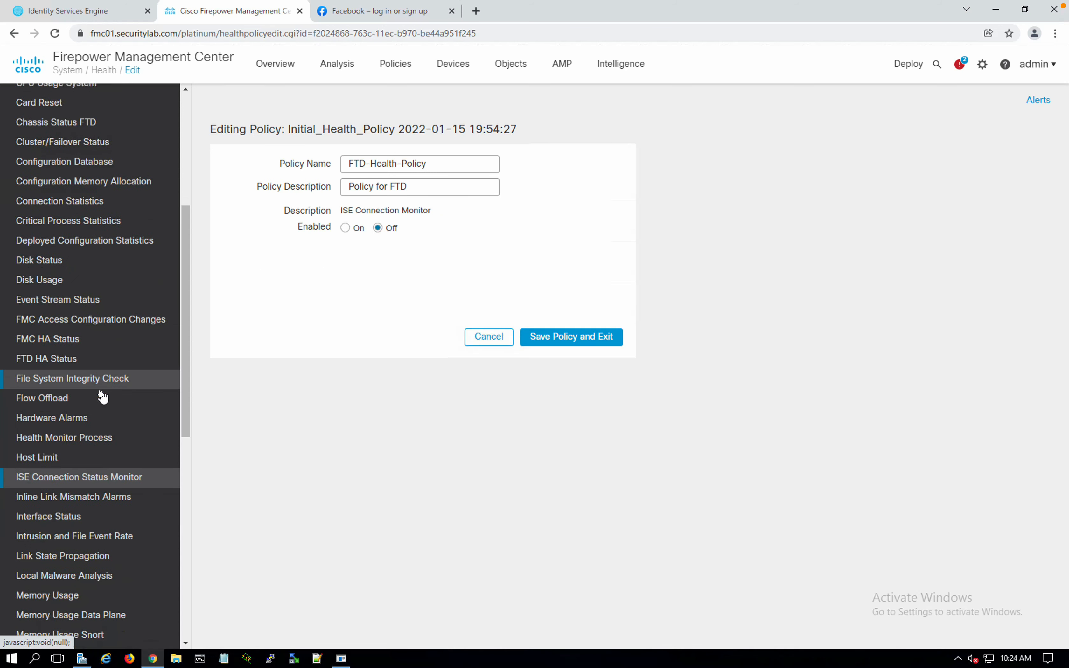
{"action": "scroll", "coordinate": [76, 575], "scroll_direction": "down", "scroll_amount": 1}
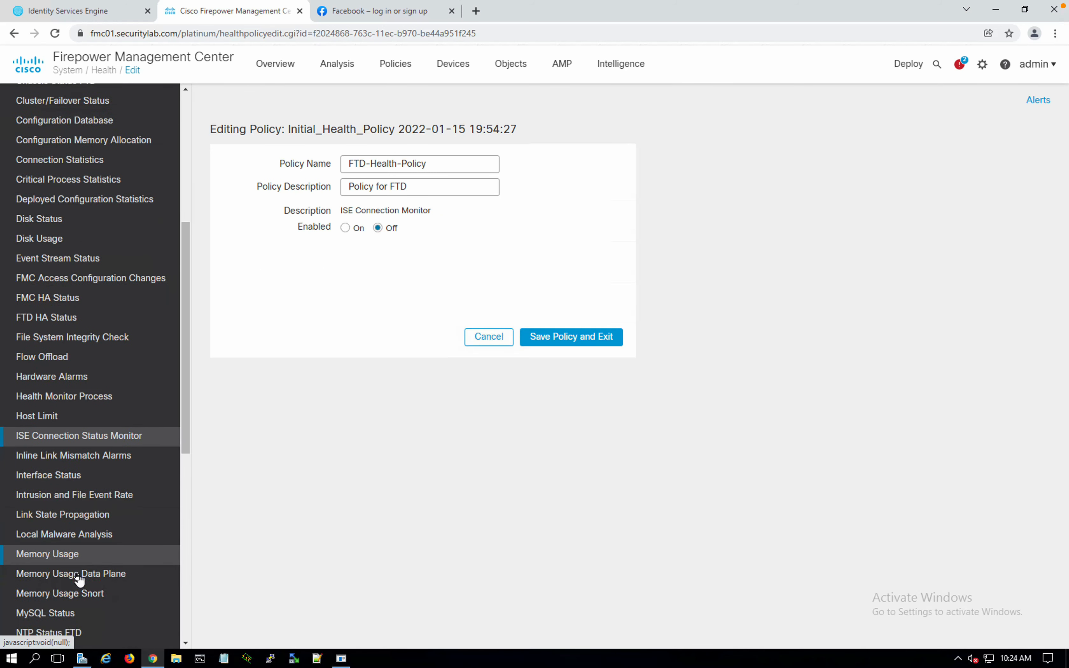
{"action": "left_click", "coordinate": [73, 553]}
{"action": "left_click", "coordinate": [75, 574]}
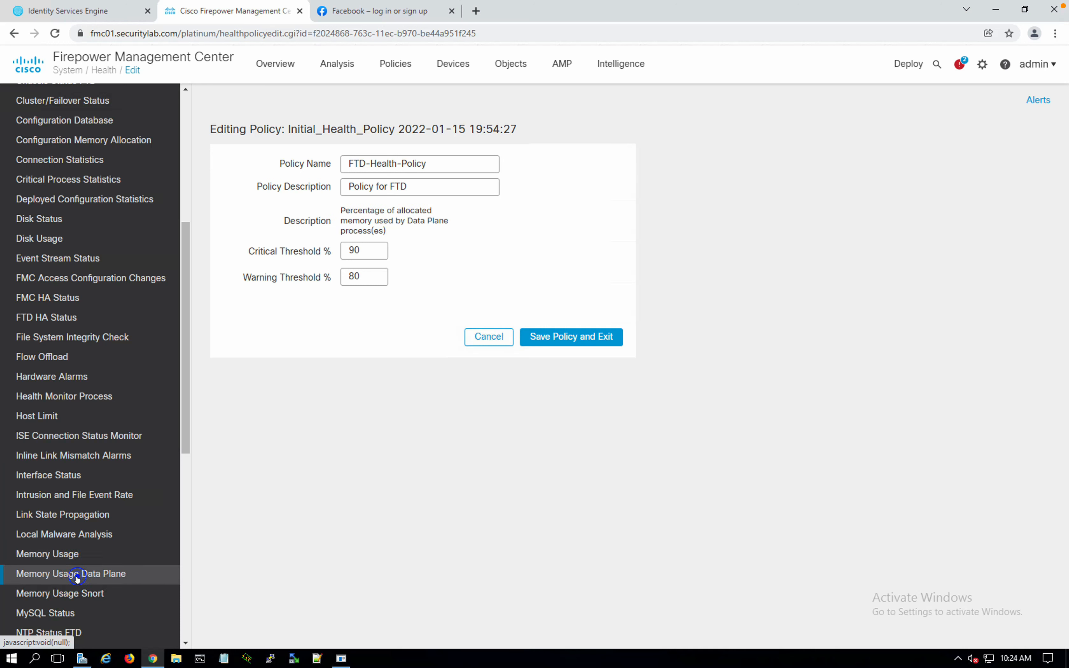
{"action": "left_click", "coordinate": [72, 598]}
{"action": "scroll", "coordinate": [72, 601], "scroll_direction": "down", "scroll_amount": 2}
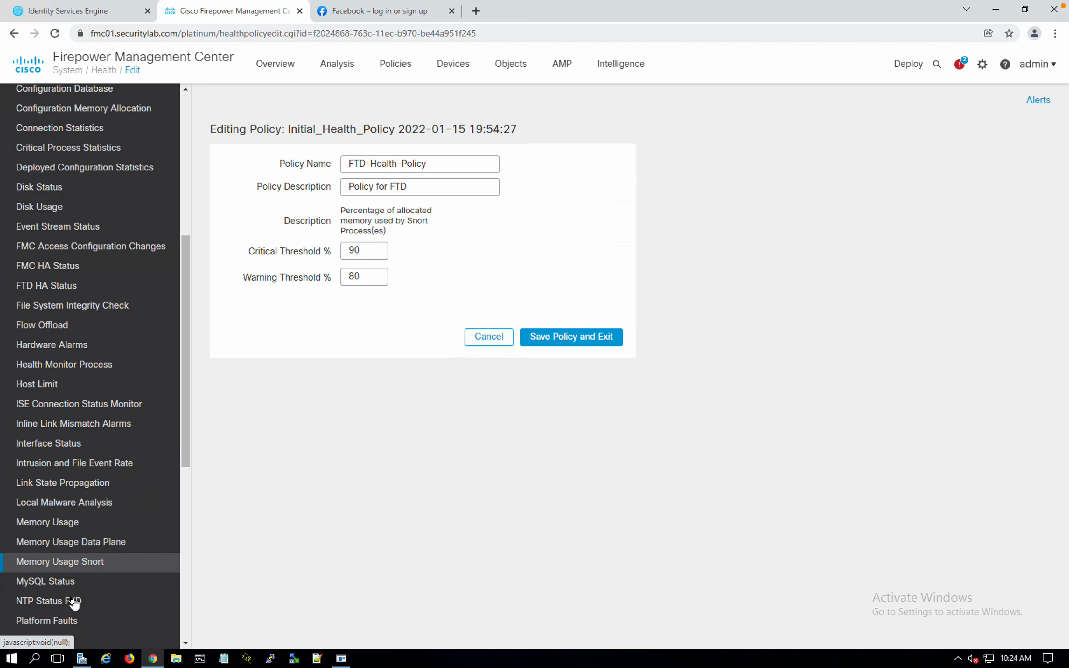
{"action": "left_click", "coordinate": [73, 577]}
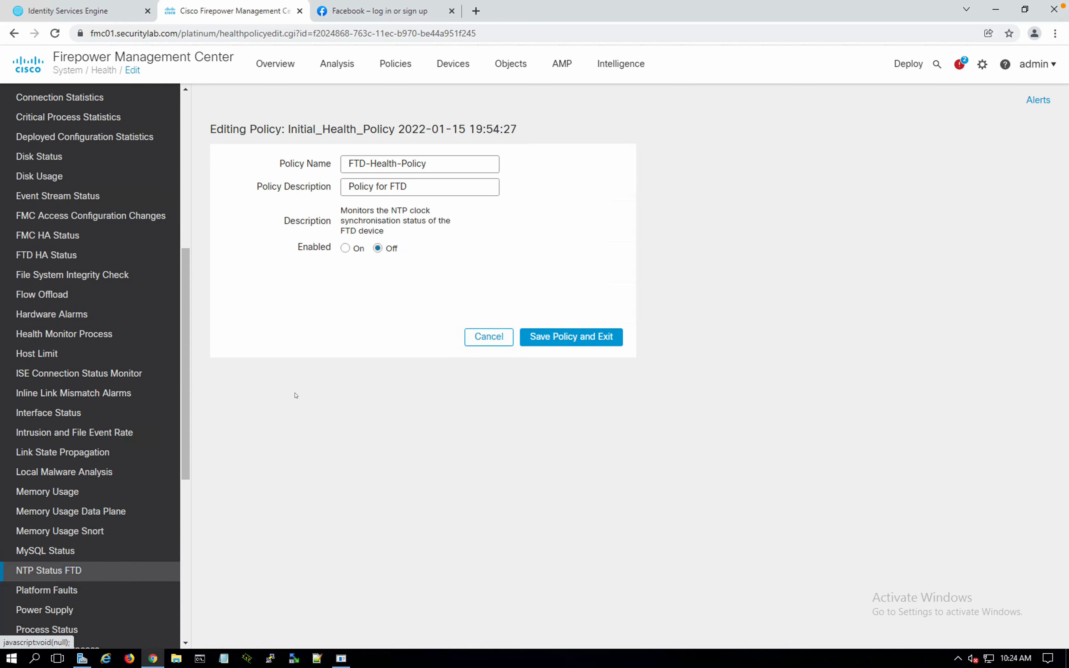
{"action": "left_click", "coordinate": [346, 249]}
Turn off the Smart License Monitor and Security Intelligence modules
{"action": "scroll", "coordinate": [90, 618], "scroll_direction": "down", "scroll_amount": 3}
{"action": "scroll", "coordinate": [91, 588], "scroll_direction": "down", "scroll_amount": 3}
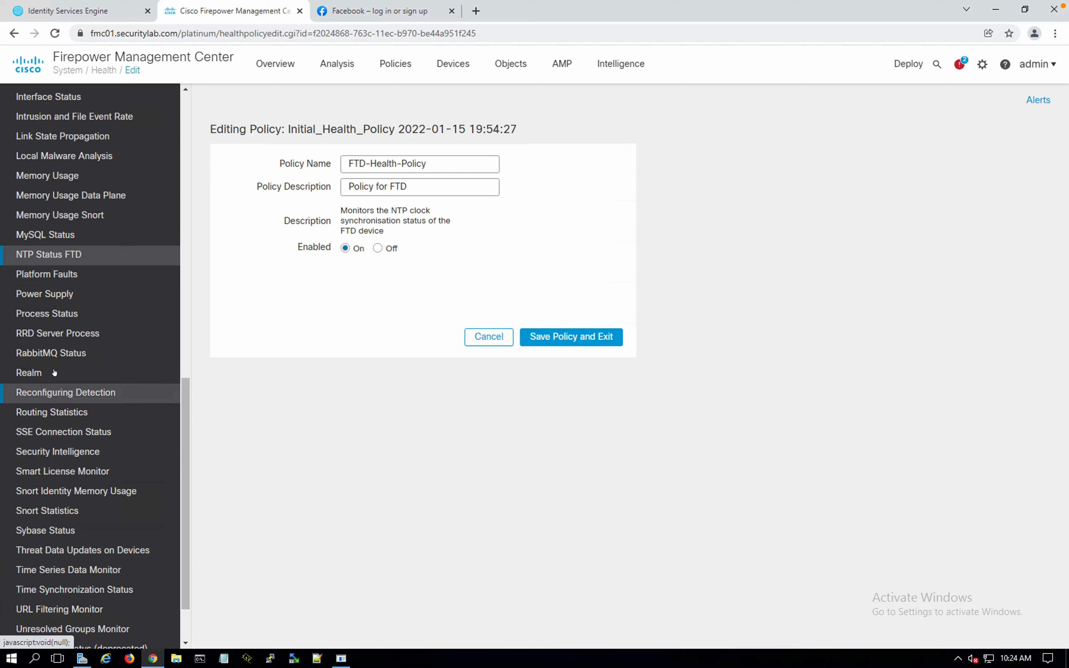
{"action": "left_click", "coordinate": [59, 472]}
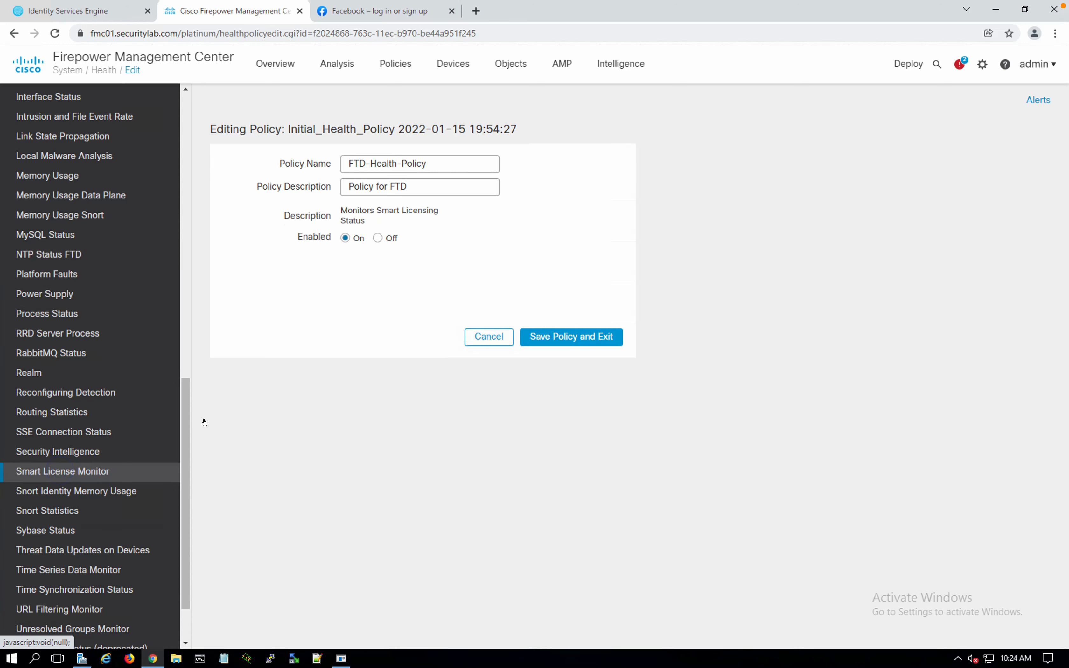
{"action": "left_click", "coordinate": [378, 238]}
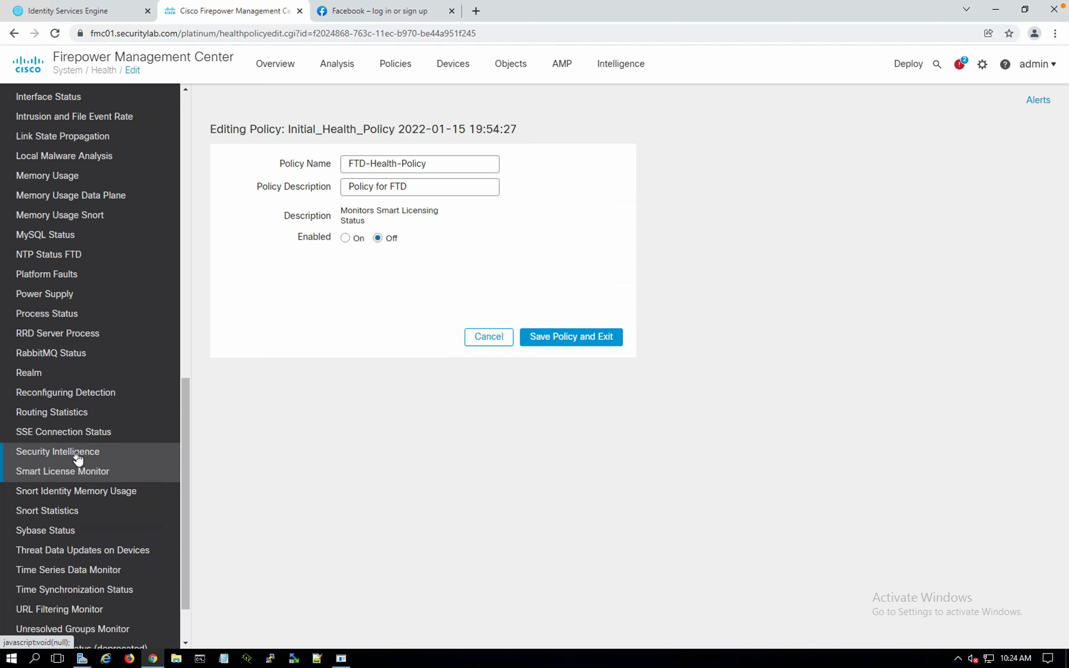
{"action": "left_click", "coordinate": [78, 458]}
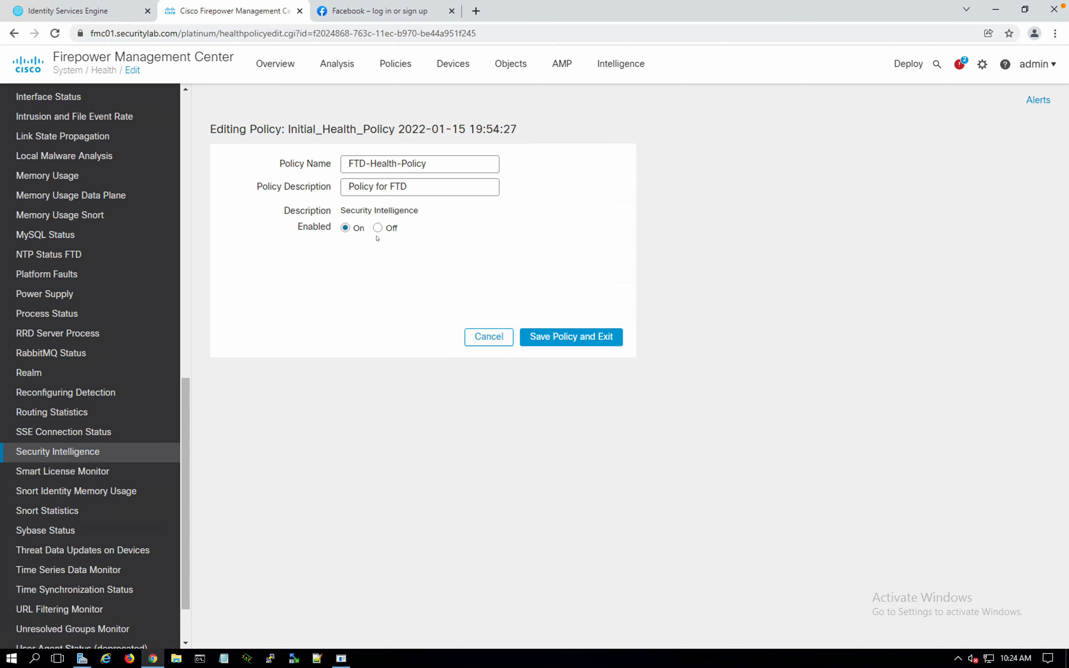
{"action": "left_click", "coordinate": [377, 228]}
{"action": "scroll", "coordinate": [132, 442], "scroll_direction": "down", "scroll_amount": 3}
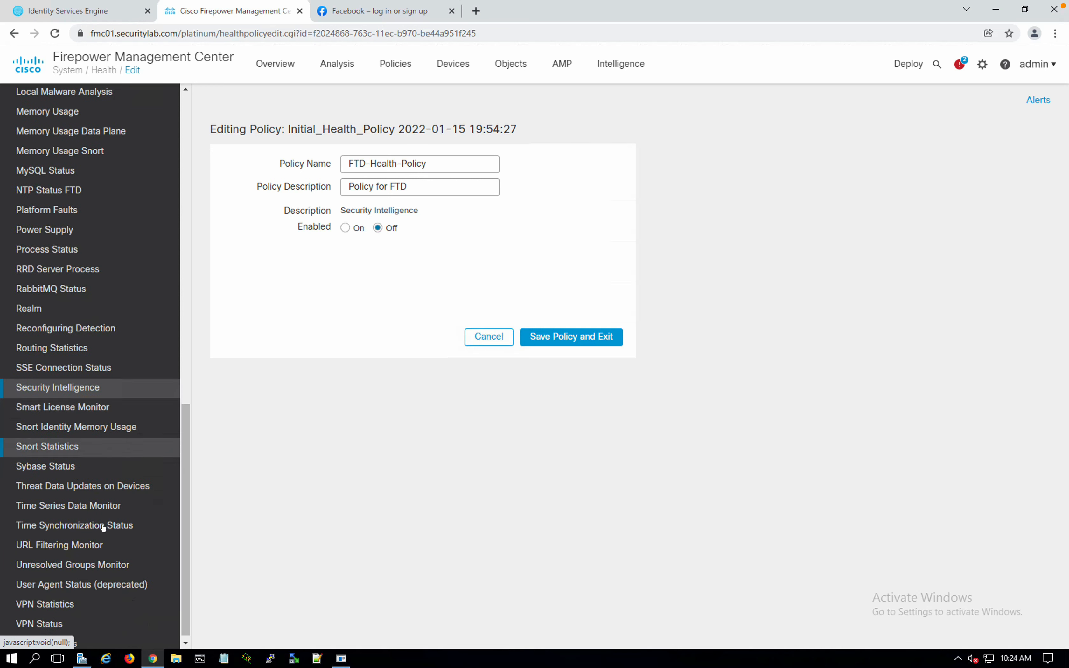
Check the Time Synchronization Status, Time Series Data Monitor, VPN Statistics and VPN Status modules in the FTD health policy
{"action": "left_click", "coordinate": [103, 527]}
{"action": "left_click", "coordinate": [90, 506]}
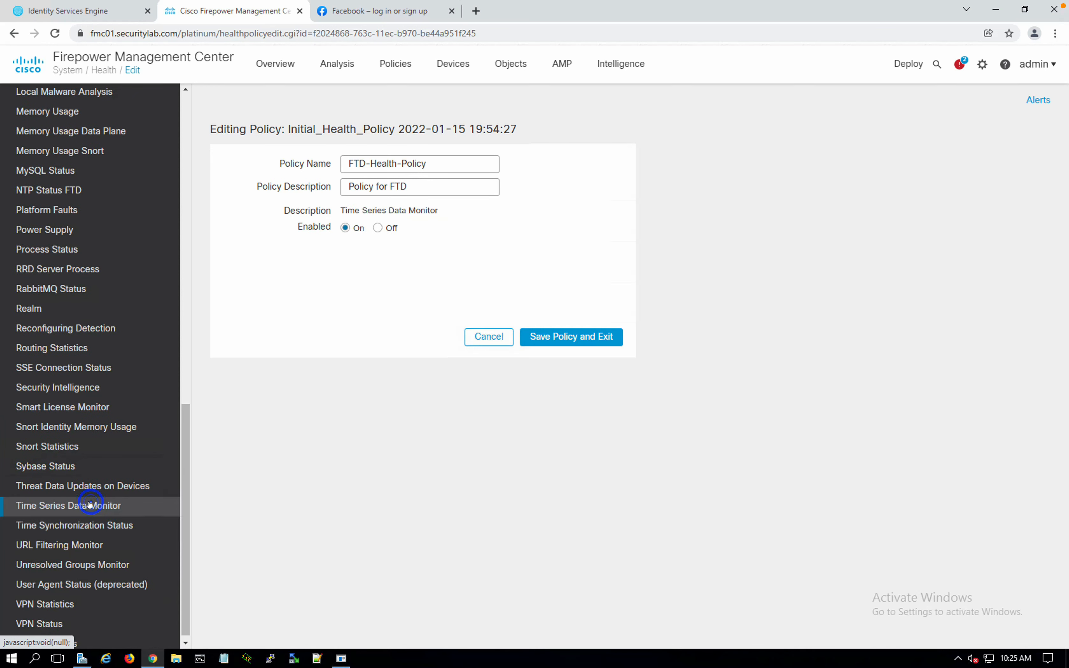
{"action": "scroll", "coordinate": [89, 504], "scroll_direction": "down", "scroll_amount": 1}
{"action": "left_click", "coordinate": [51, 599]}
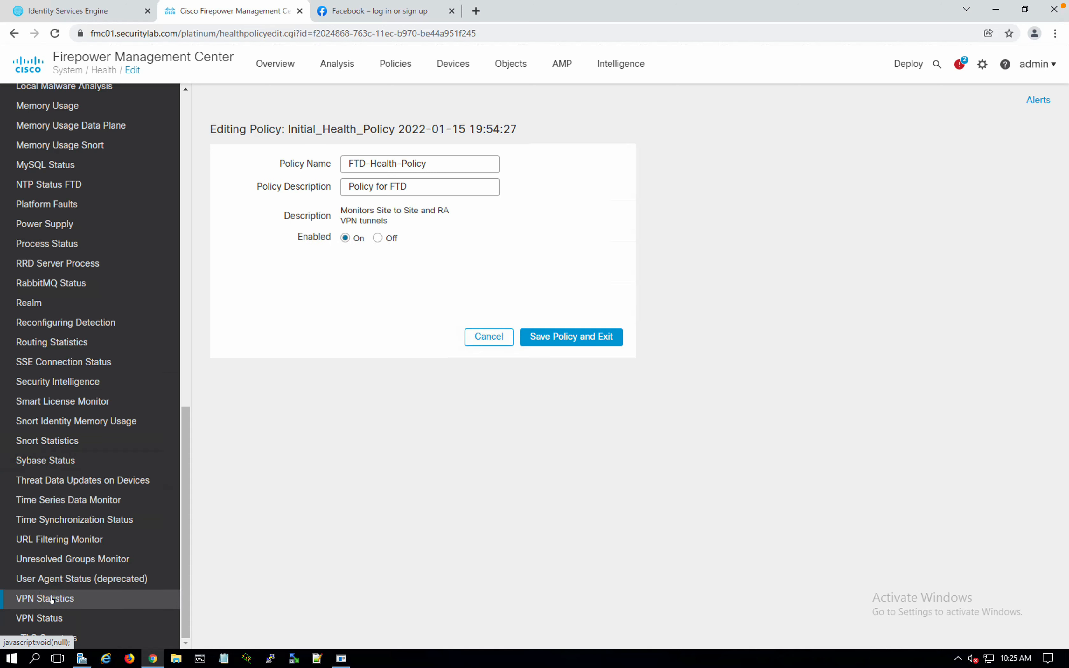
{"action": "left_click", "coordinate": [51, 620]}
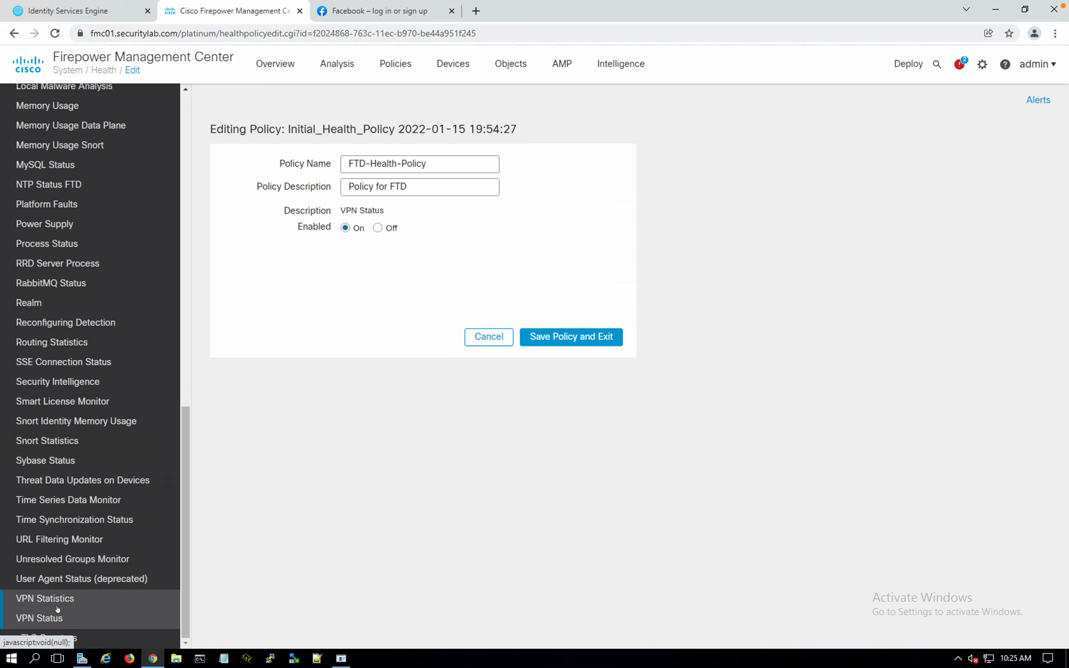
Review the Host Limit, Health Monitor Process and File System Integrity Check module settings in the FTD health policy
{"action": "scroll", "coordinate": [111, 389], "scroll_direction": "up", "scroll_amount": 5}
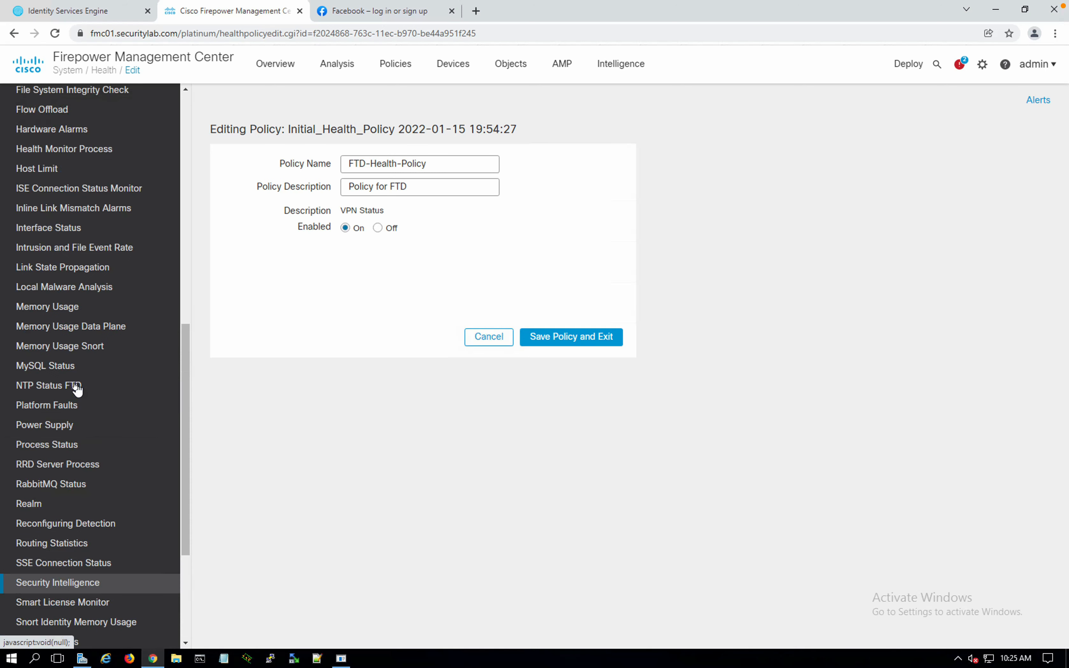
{"action": "scroll", "coordinate": [77, 389], "scroll_direction": "up", "scroll_amount": 1}
{"action": "left_click", "coordinate": [40, 191]}
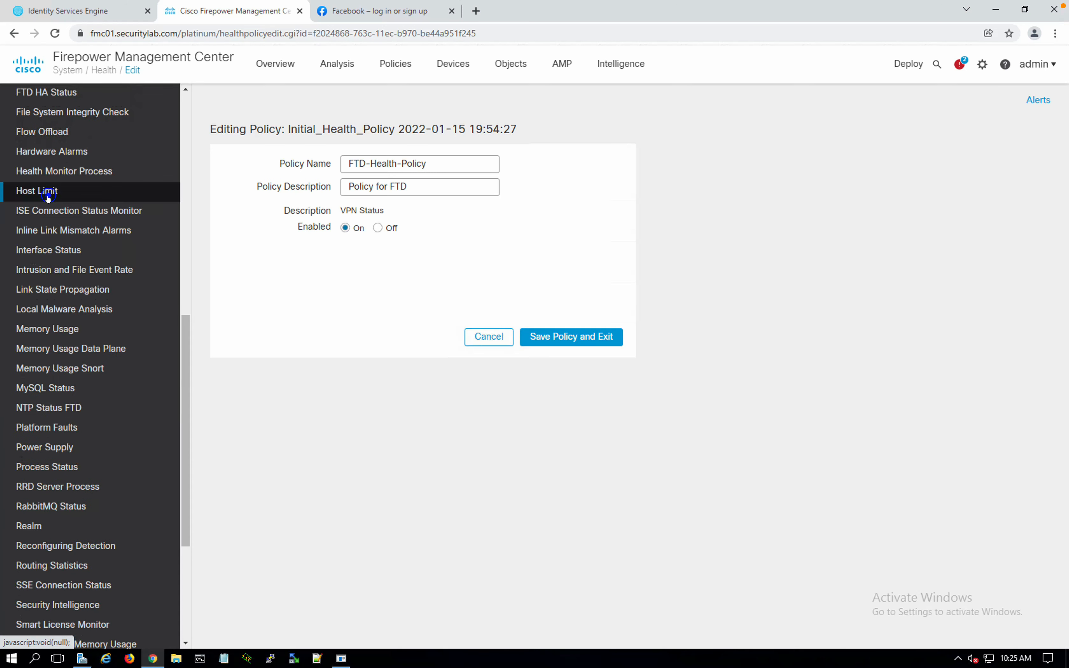
{"action": "left_click", "coordinate": [64, 178]}
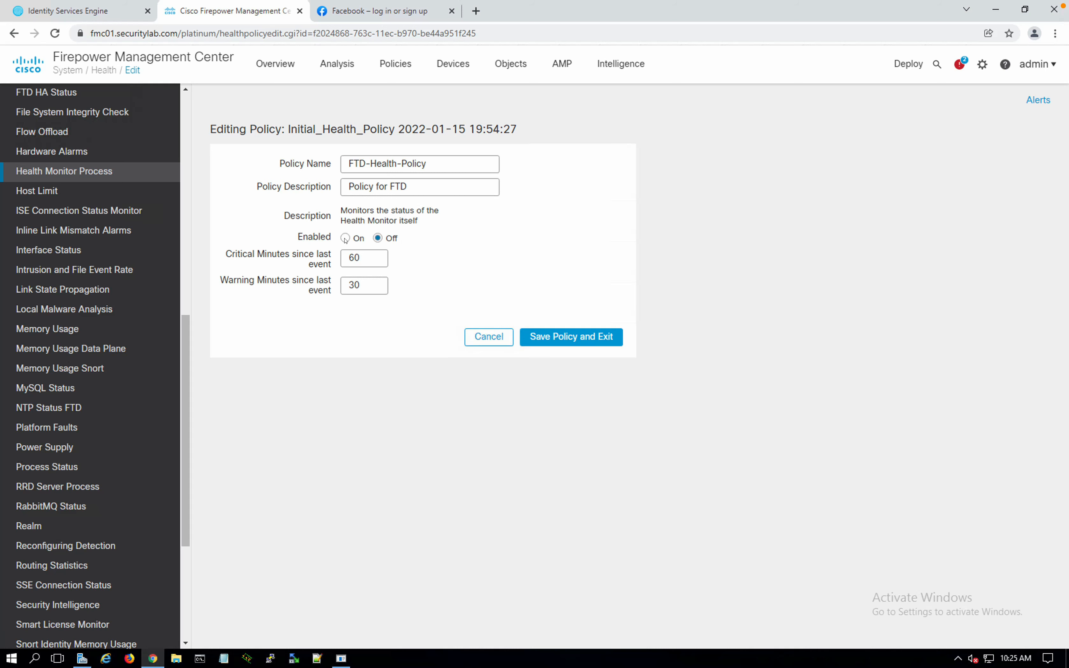
{"action": "scroll", "coordinate": [111, 176], "scroll_direction": "up", "scroll_amount": 2}
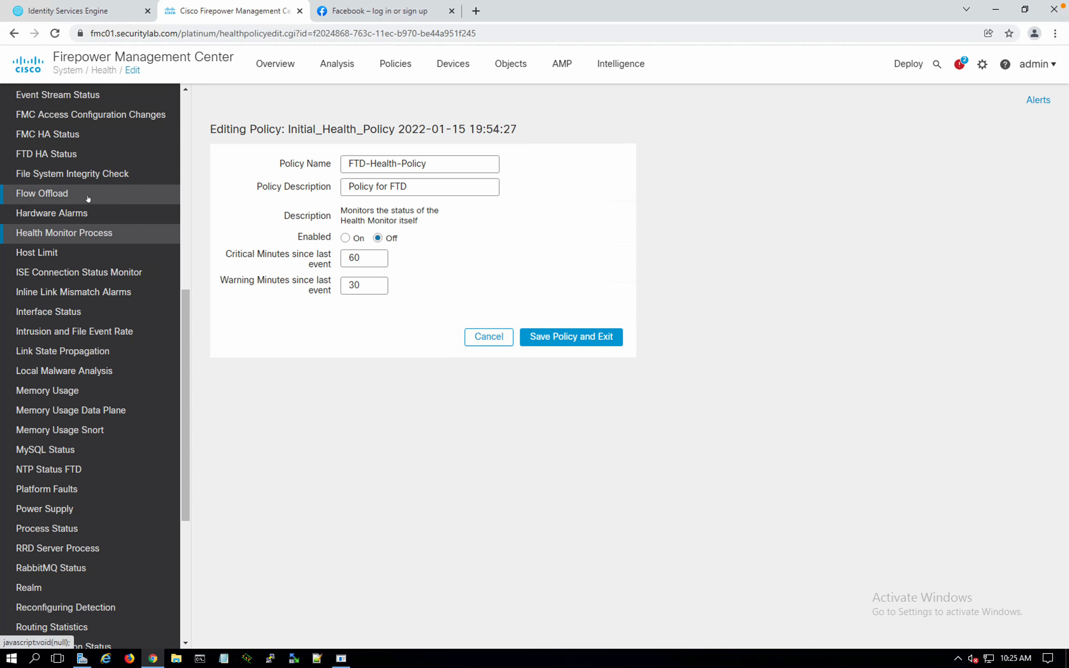
{"action": "scroll", "coordinate": [89, 199], "scroll_direction": "up", "scroll_amount": 1}
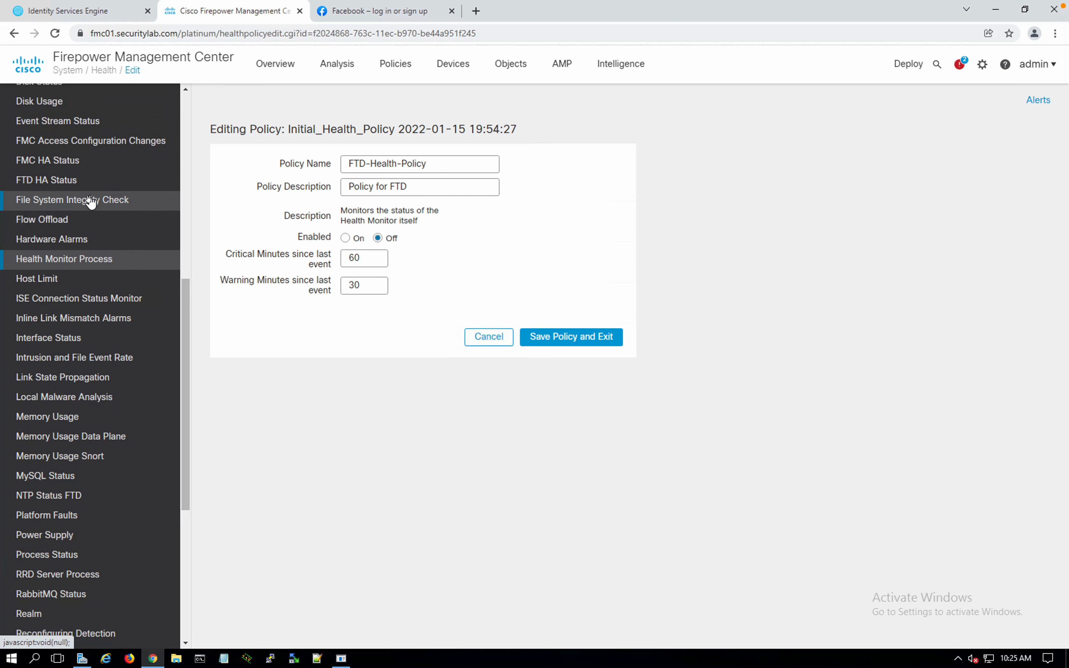
{"action": "left_click", "coordinate": [88, 200]}
{"action": "scroll", "coordinate": [90, 201], "scroll_direction": "up", "scroll_amount": 1}
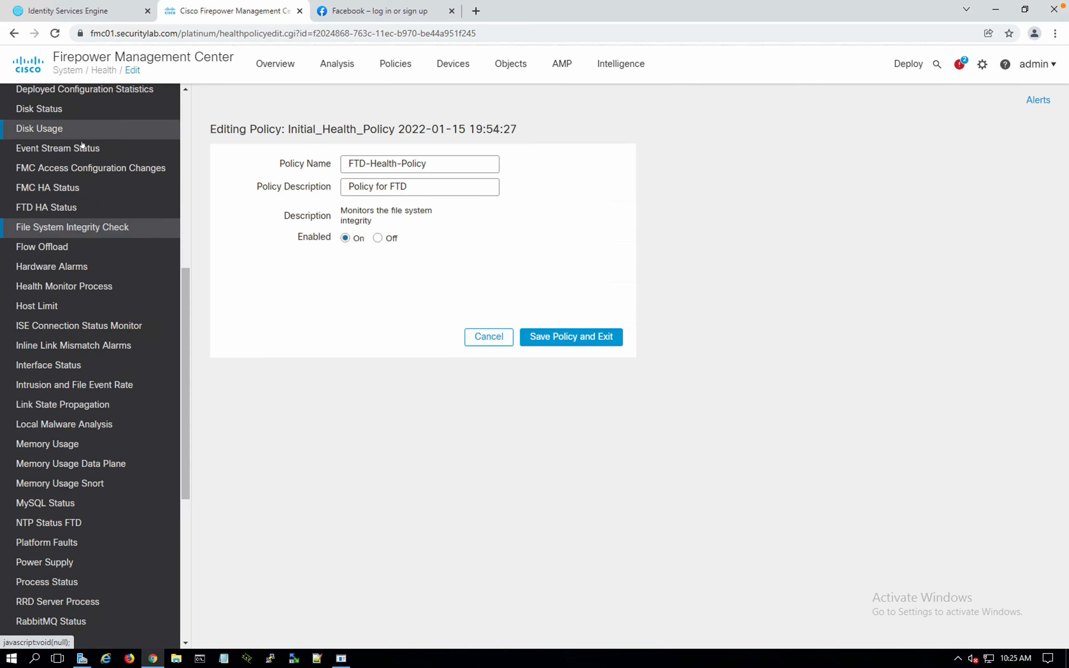
Save FTD-Health-Policy and apply it to the FTD01 appliance
{"action": "left_click", "coordinate": [554, 339]}
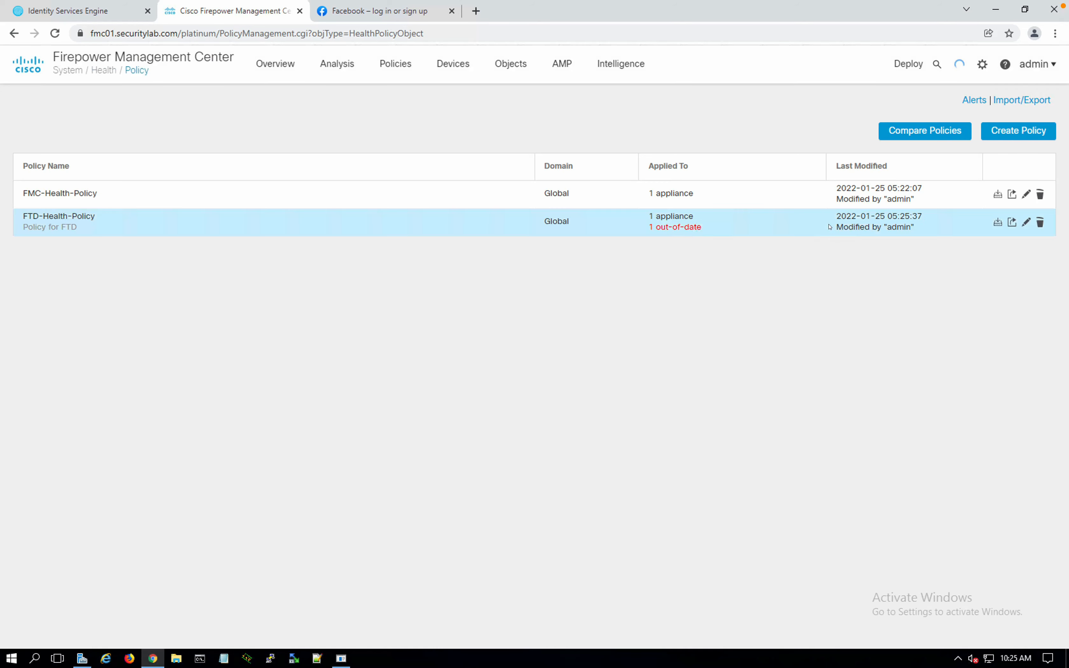
{"action": "left_click", "coordinate": [999, 222]}
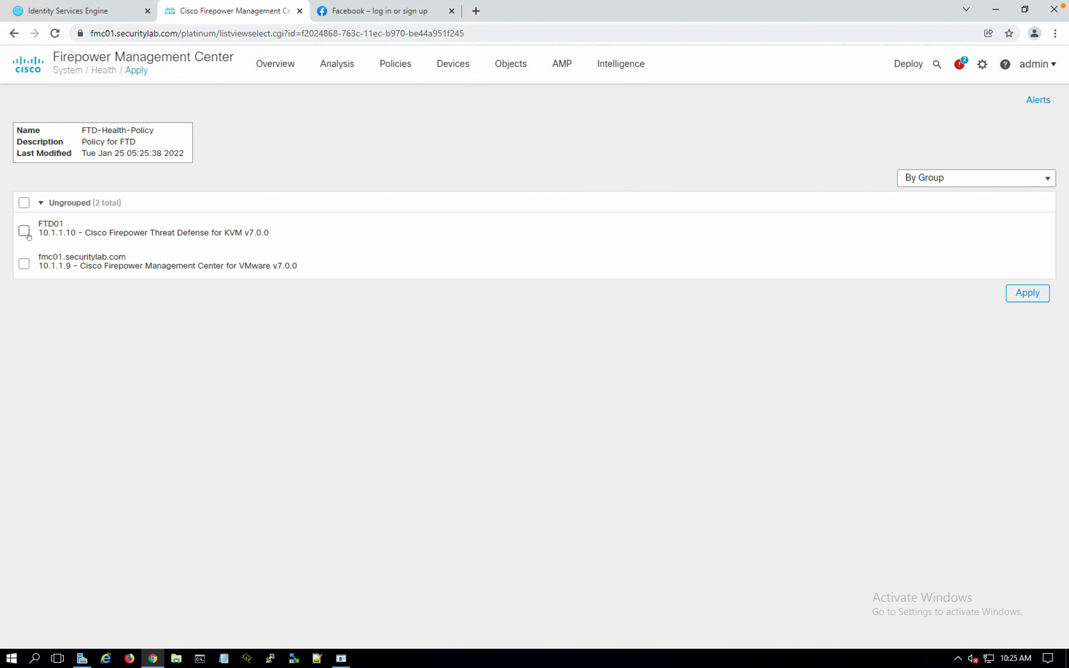
{"action": "left_click", "coordinate": [24, 231]}
{"action": "left_click", "coordinate": [1024, 293]}
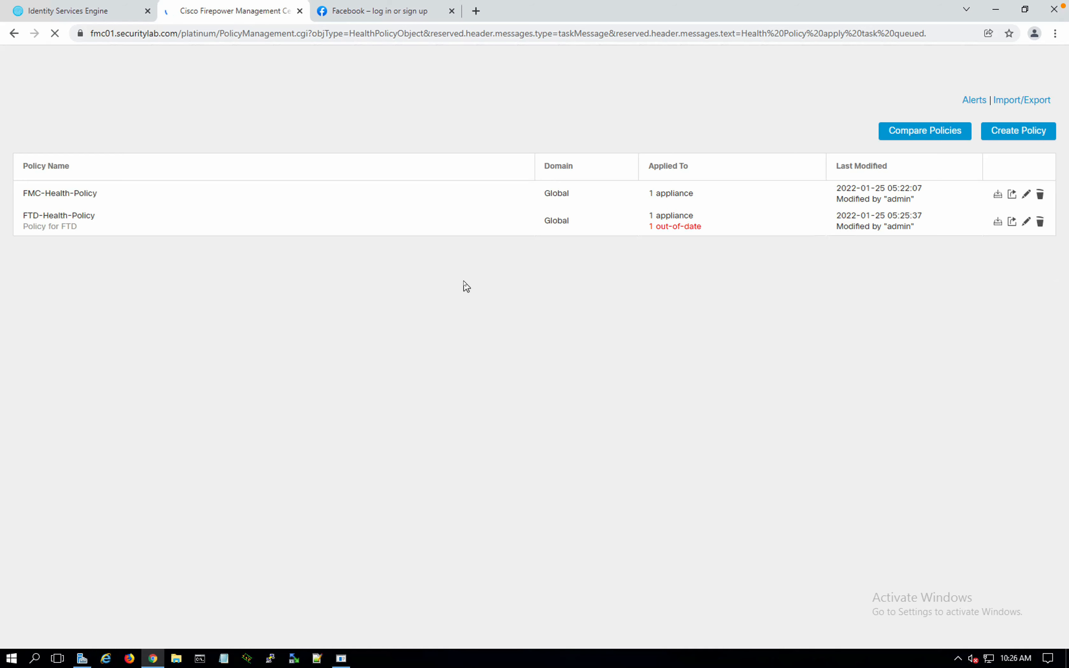
Run all health checks for the FMC in the Health Monitor and examine its Security Intelligence alert
{"action": "left_click", "coordinate": [982, 66]}
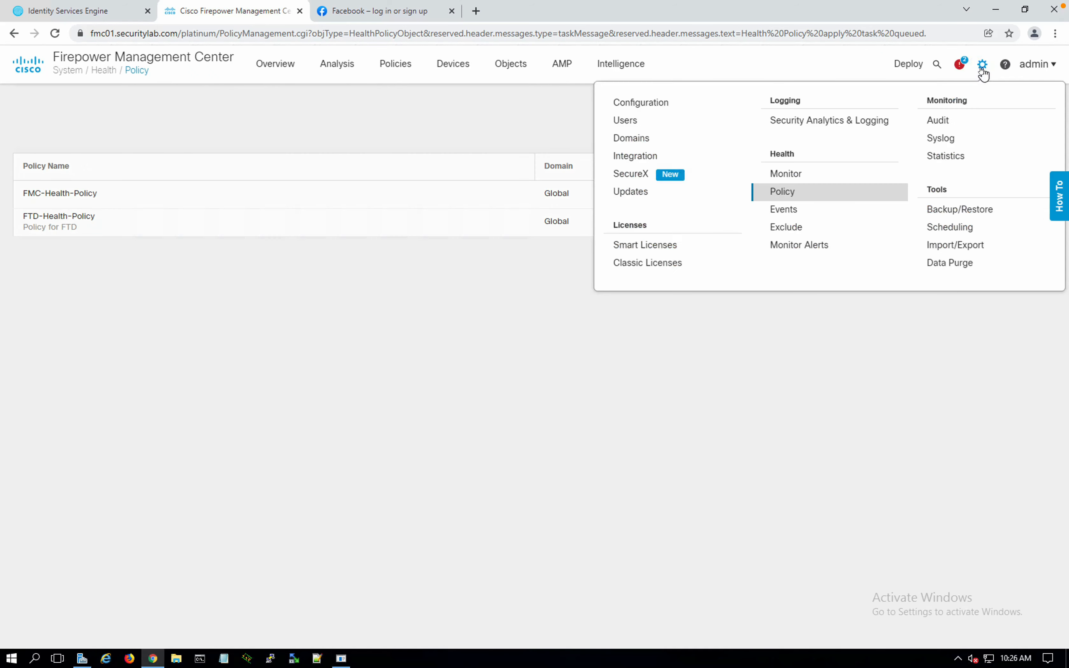
{"action": "left_click", "coordinate": [788, 176]}
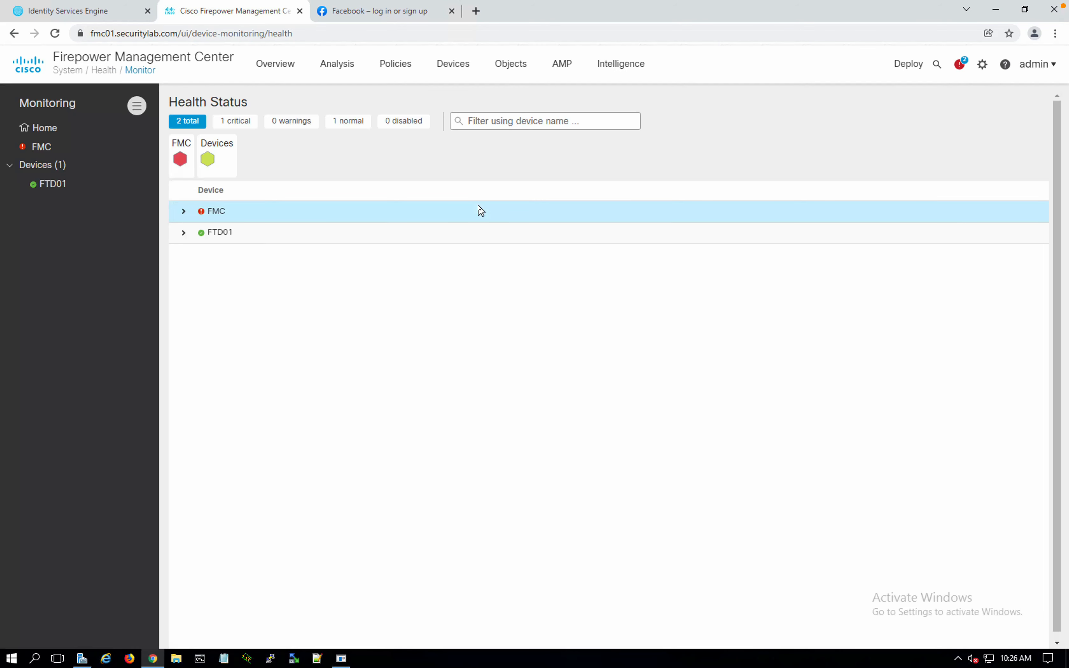
{"action": "left_click", "coordinate": [181, 213]}
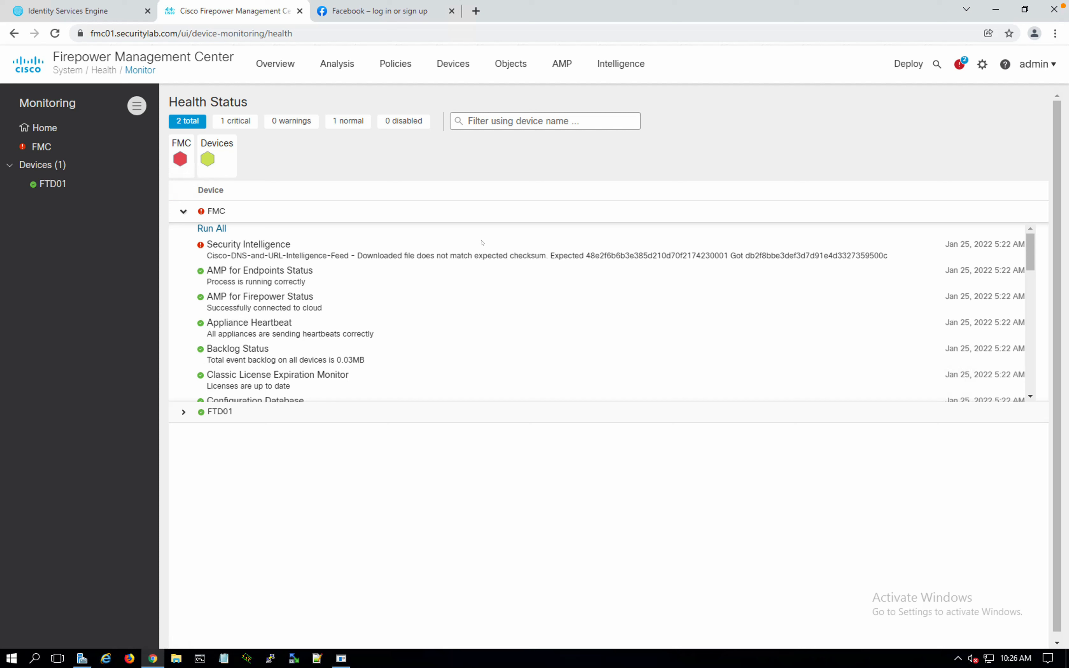
{"action": "left_click", "coordinate": [217, 228]}
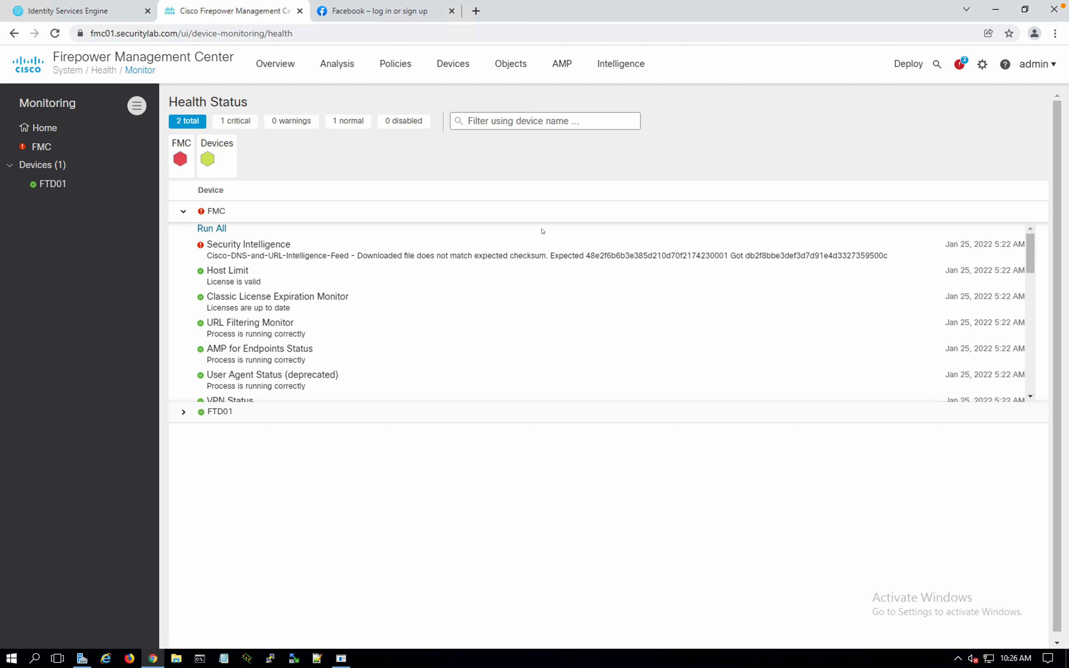
{"action": "triple_click", "coordinate": [528, 255]}
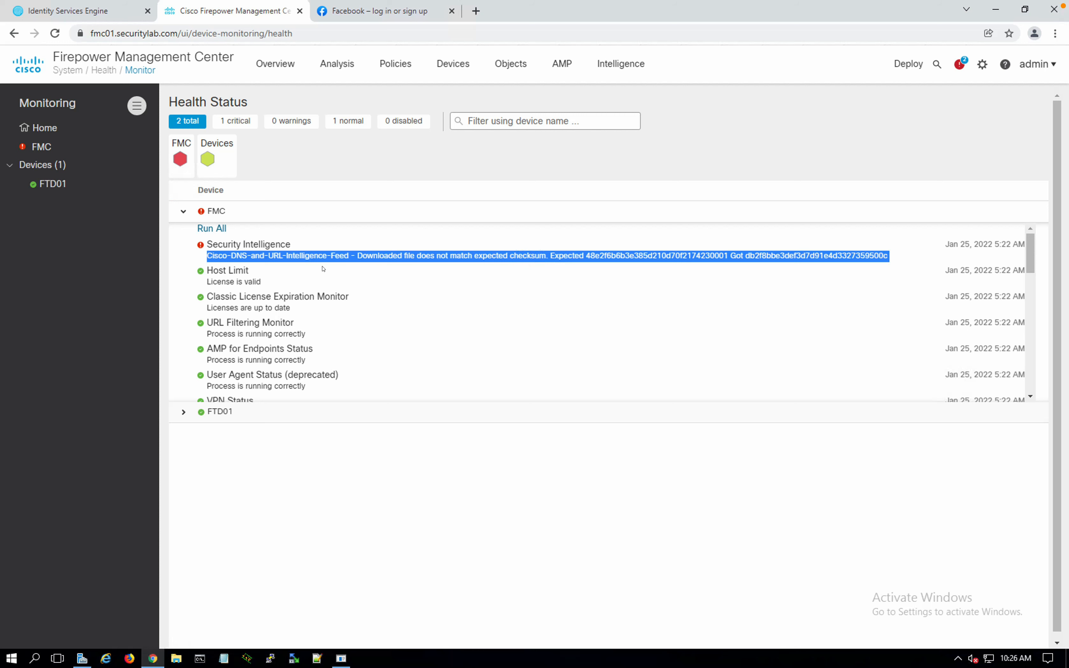
{"action": "left_click", "coordinate": [183, 211]}
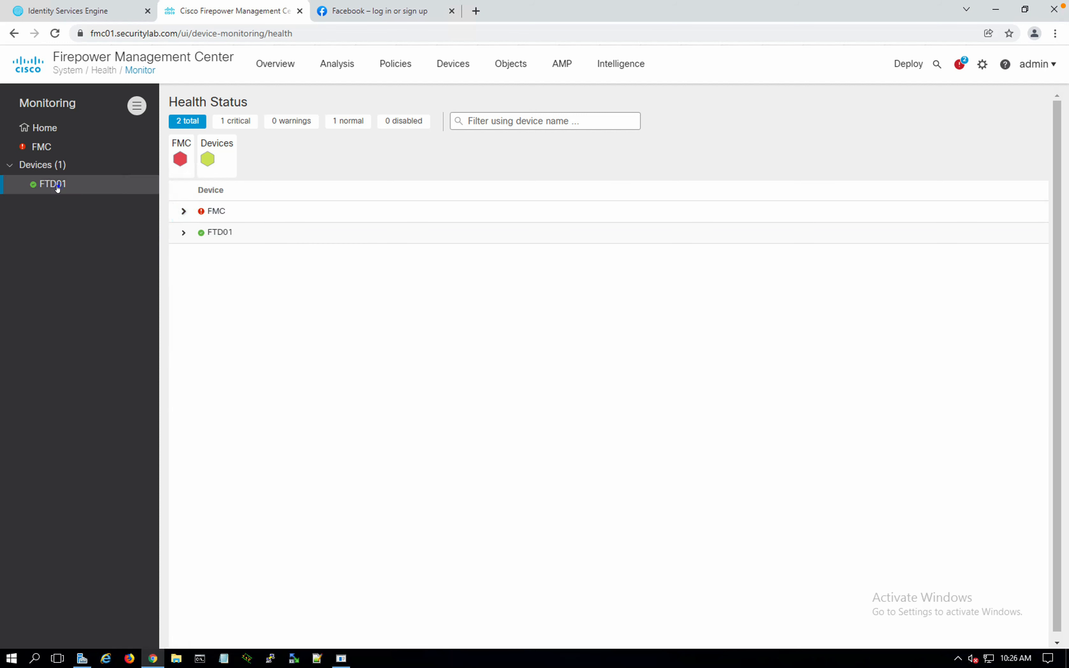
Examine FTD01's health status in its overview and CPU dashboards
{"action": "left_click", "coordinate": [58, 186]}
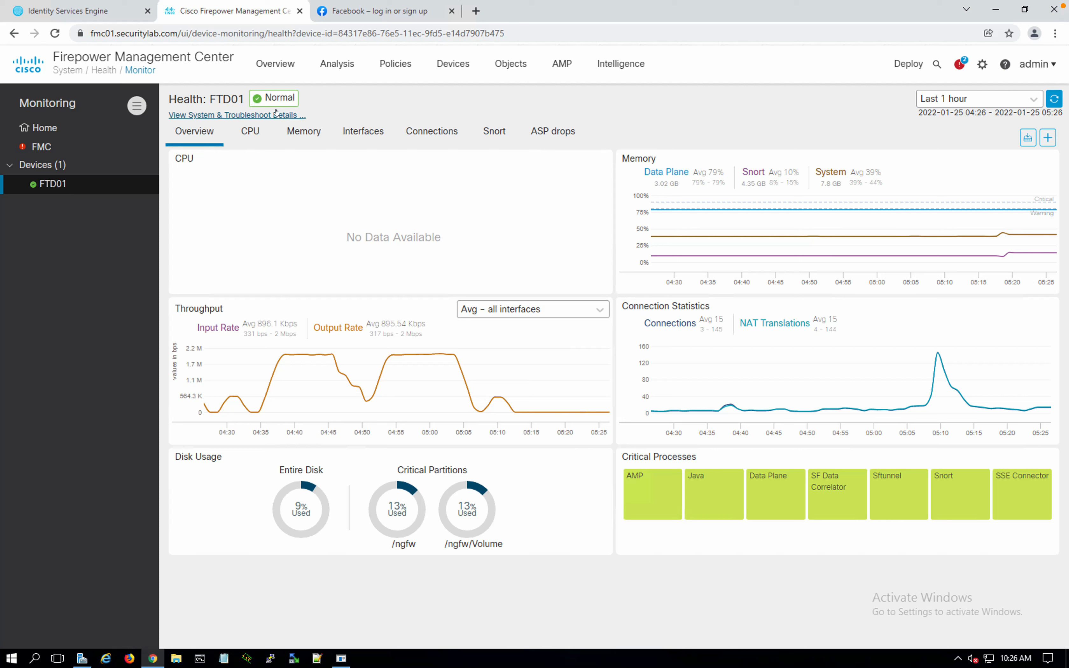
{"action": "mouse_move", "coordinate": [275, 105]}
{"action": "left_click", "coordinate": [410, 190]}
{"action": "left_click", "coordinate": [253, 136]}
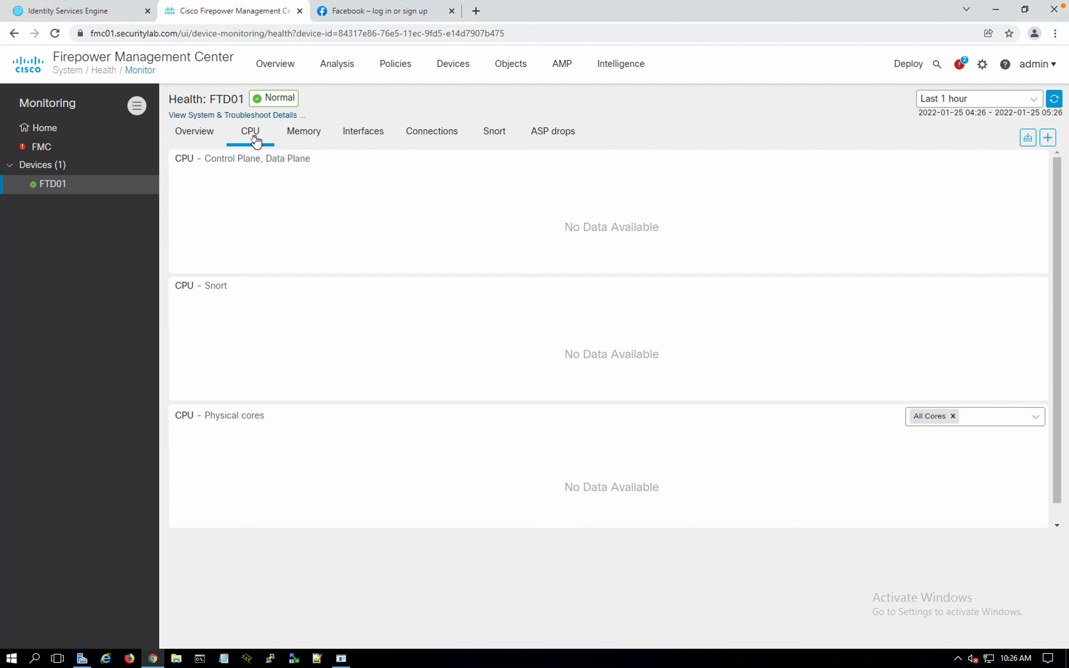
Inspect FTD01's memory graphs, deployed configuration ACE chart and interface traffic graphs for the last hour
{"action": "left_click", "coordinate": [307, 131]}
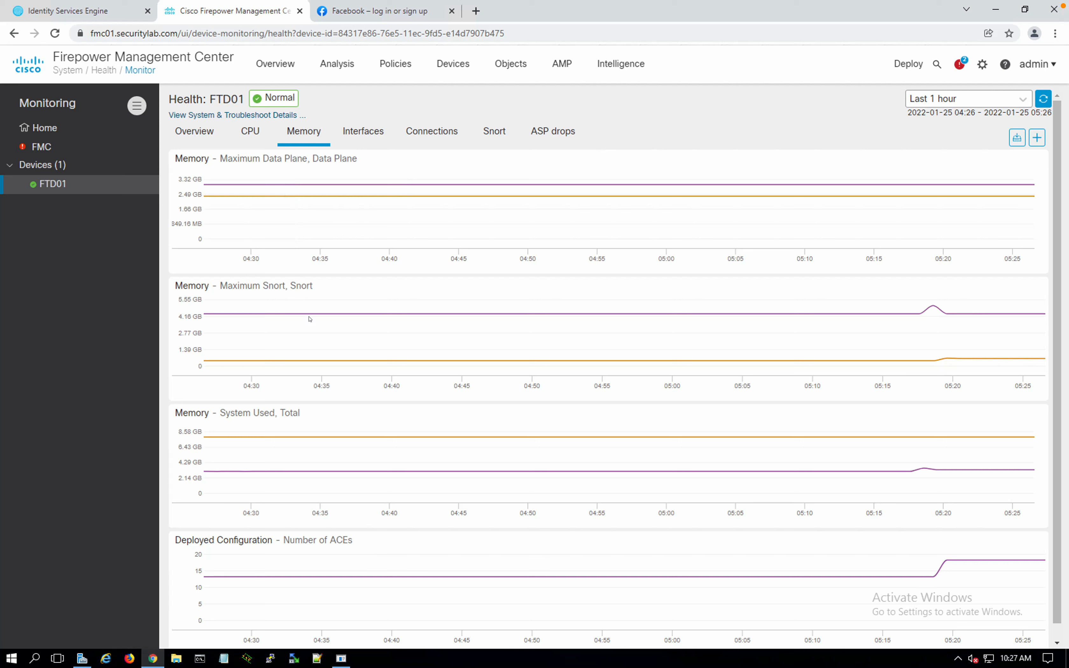
{"action": "mouse_move", "coordinate": [311, 319]}
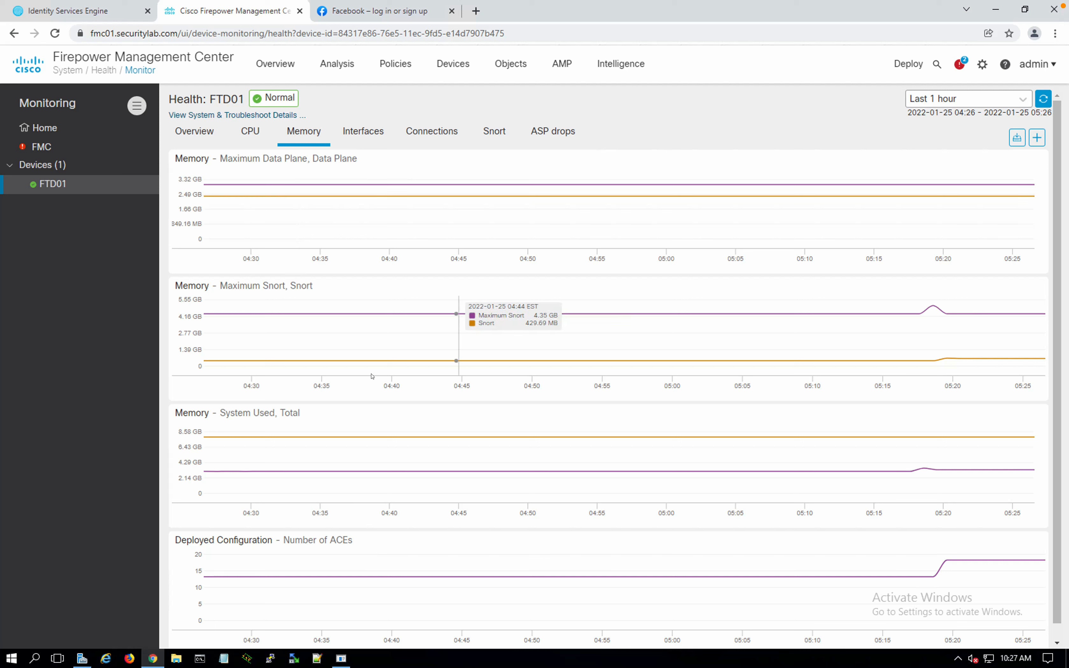
{"action": "scroll", "coordinate": [372, 376], "scroll_direction": "down", "scroll_amount": 1}
{"action": "mouse_move", "coordinate": [284, 420]}
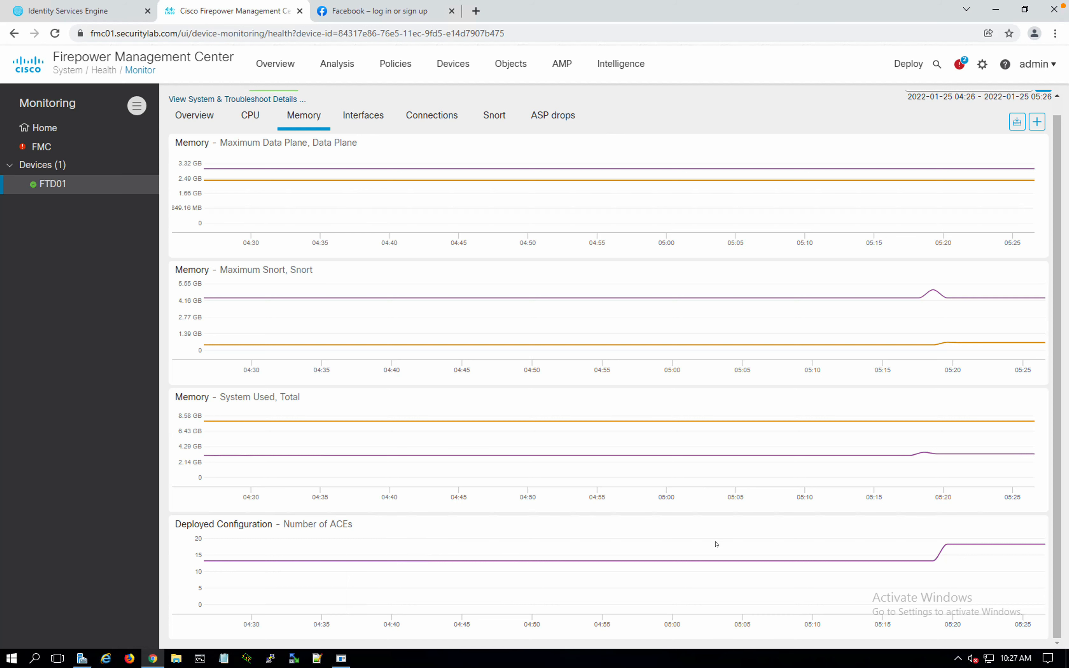
{"action": "scroll", "coordinate": [466, 209], "scroll_direction": "up", "scroll_amount": 1}
{"action": "left_click", "coordinate": [365, 134]}
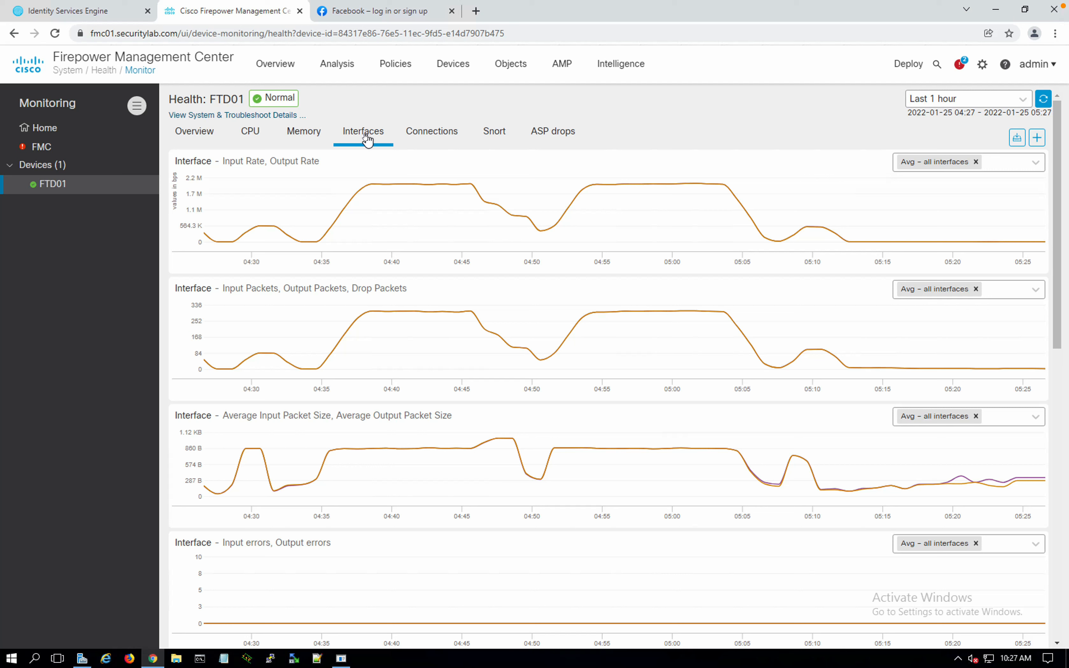
Browse FTD01's ASP drops, Snort and Connections dashboards, and revisit its memory, CPU and overview graphs
{"action": "left_click", "coordinate": [212, 135]}
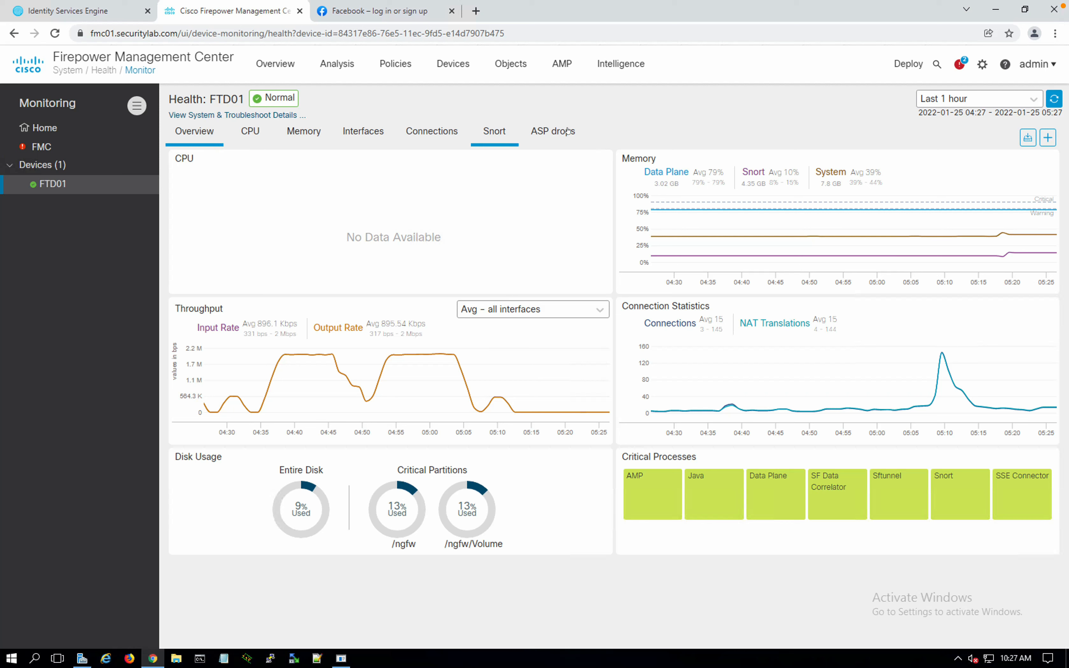
{"action": "left_click", "coordinate": [583, 135]}
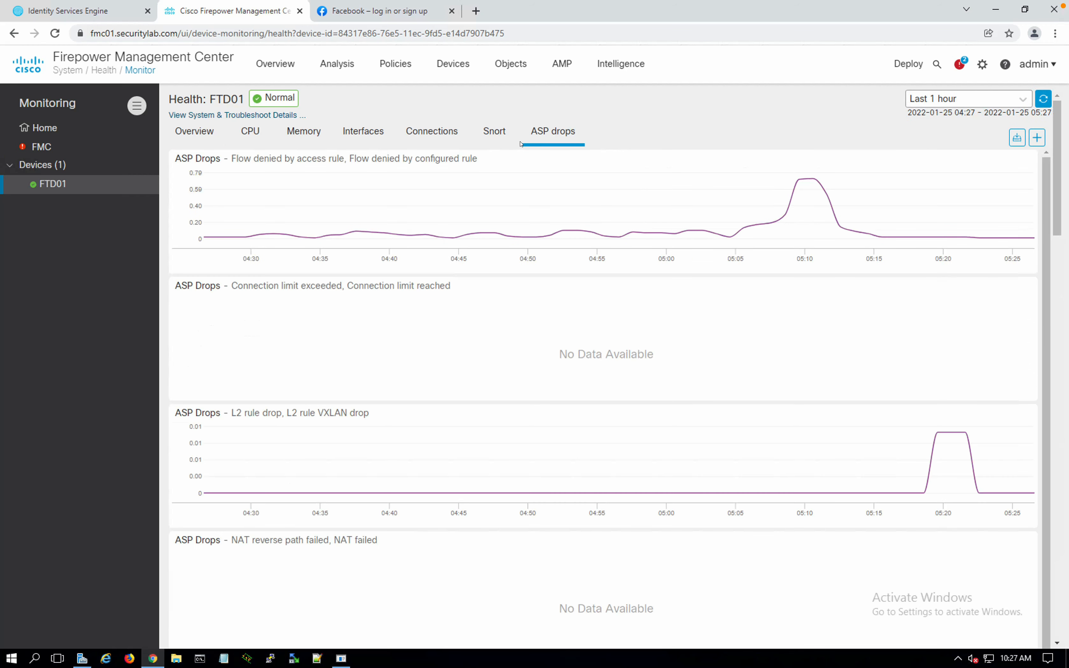
{"action": "left_click", "coordinate": [500, 138]}
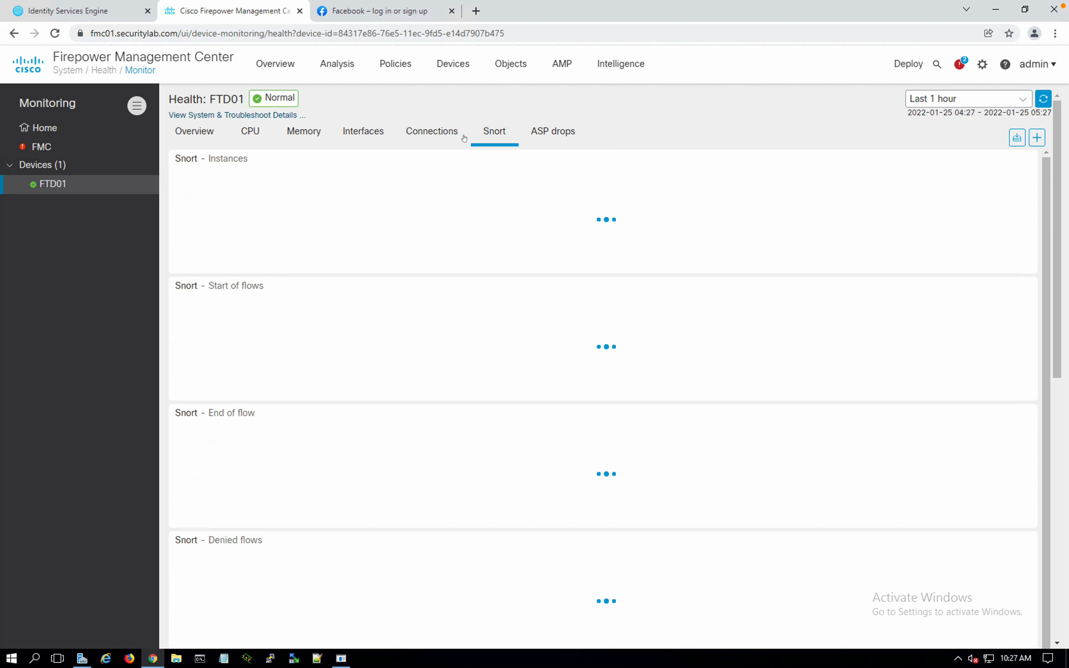
{"action": "left_click", "coordinate": [445, 135]}
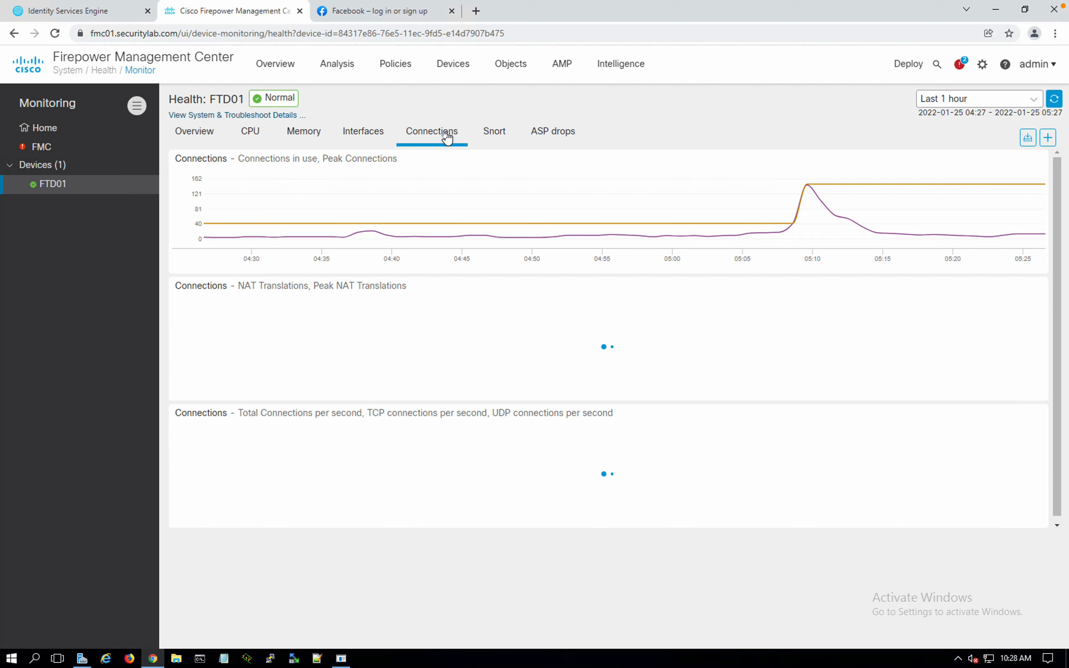
{"action": "left_click", "coordinate": [309, 137]}
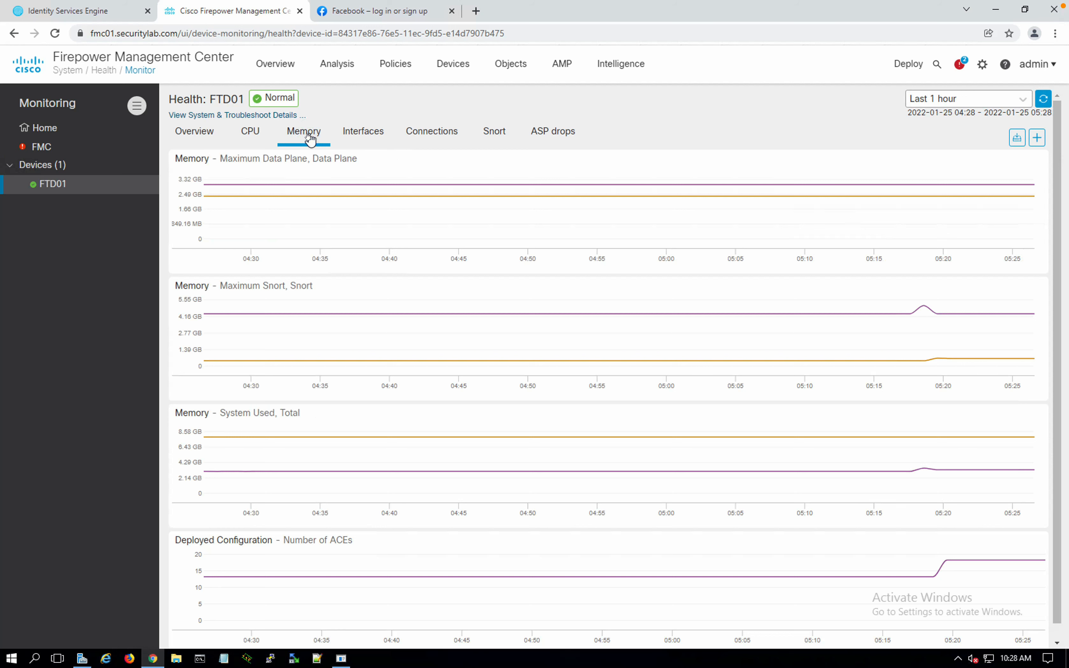
{"action": "left_click", "coordinate": [244, 137]}
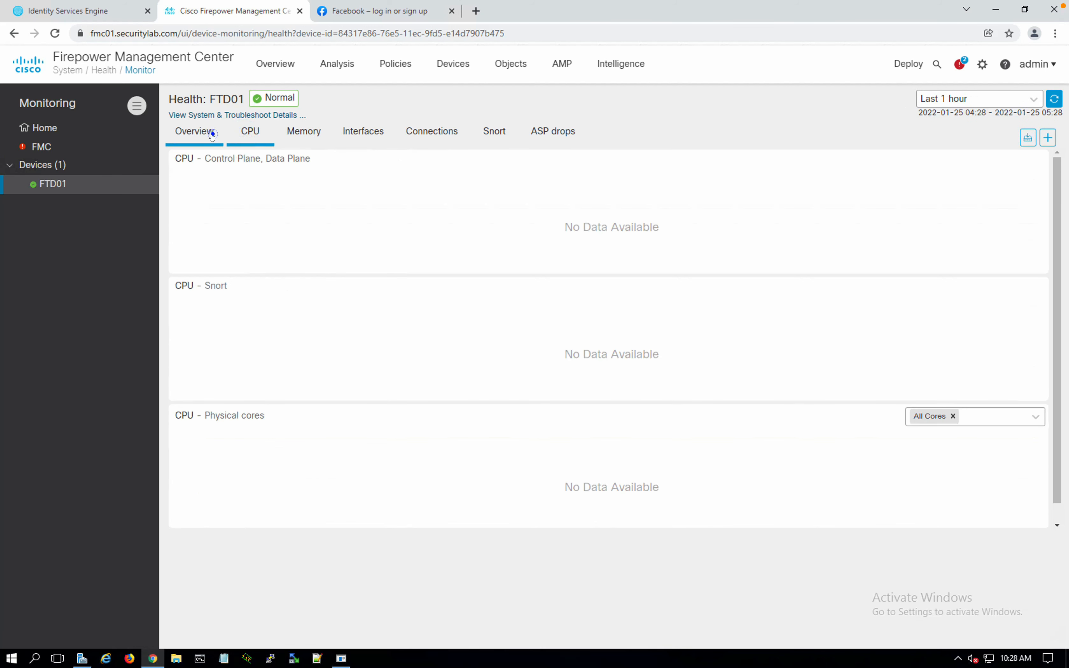
{"action": "left_click", "coordinate": [212, 136]}
Examine the FMC's health overview, including CPU and memory usage, and review the status list of all its processes
{"action": "left_click", "coordinate": [69, 151]}
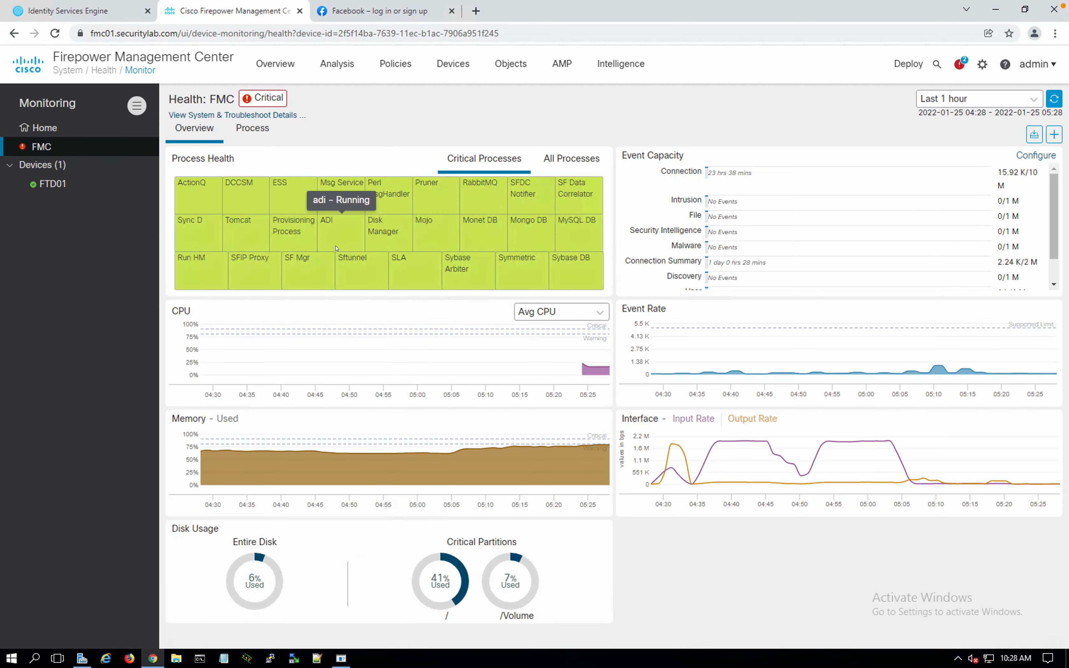
{"action": "mouse_move", "coordinate": [589, 370]}
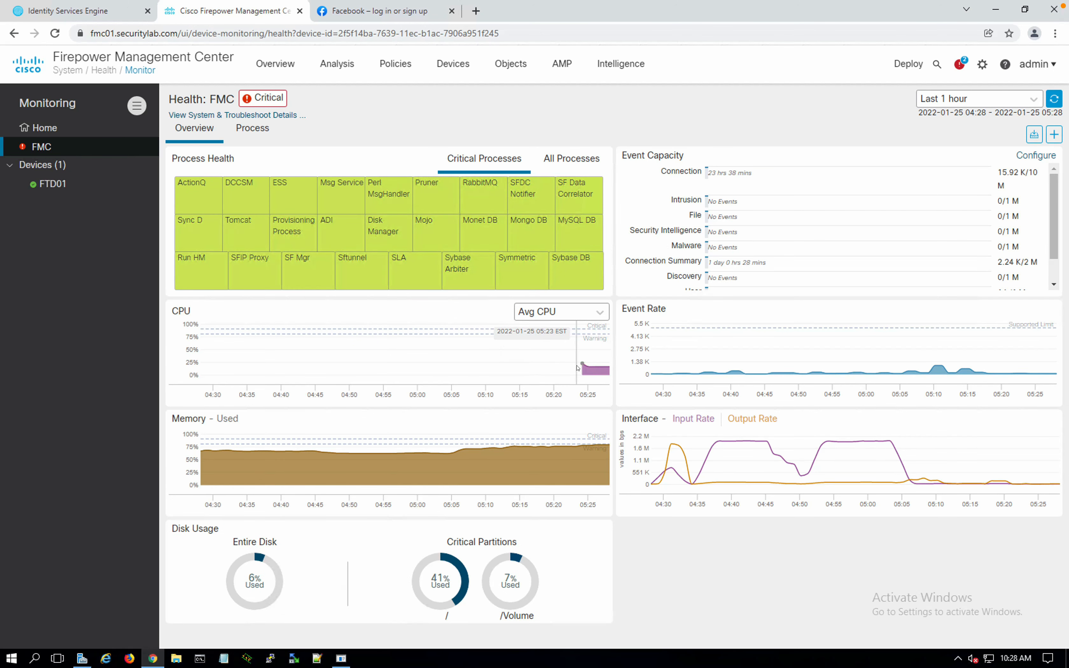
{"action": "mouse_move", "coordinate": [547, 437]}
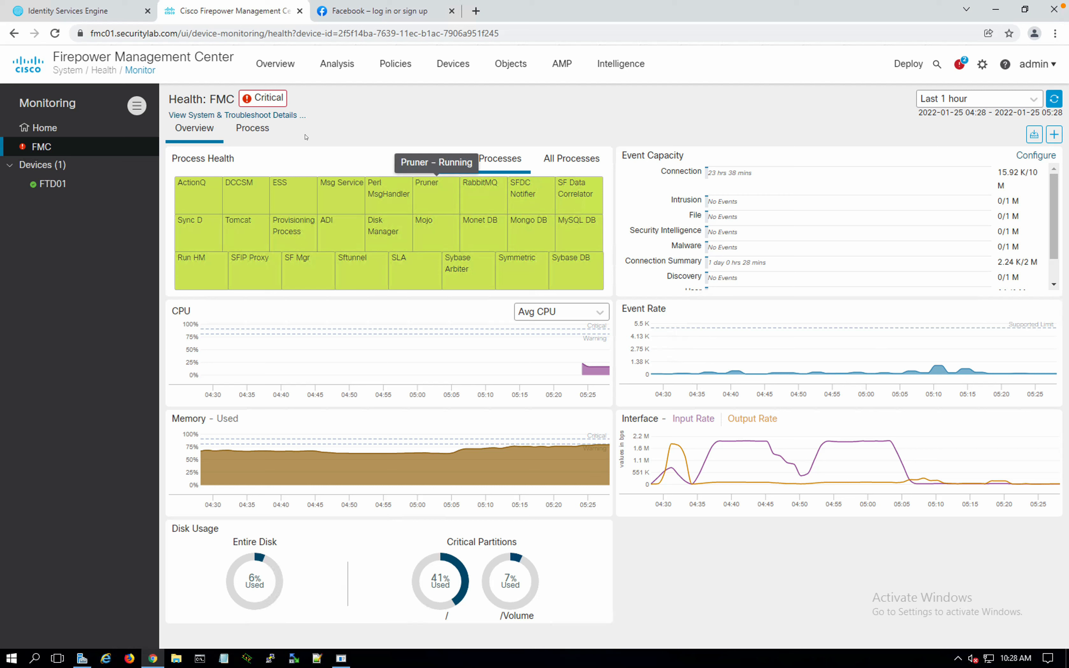
{"action": "left_click", "coordinate": [552, 166]}
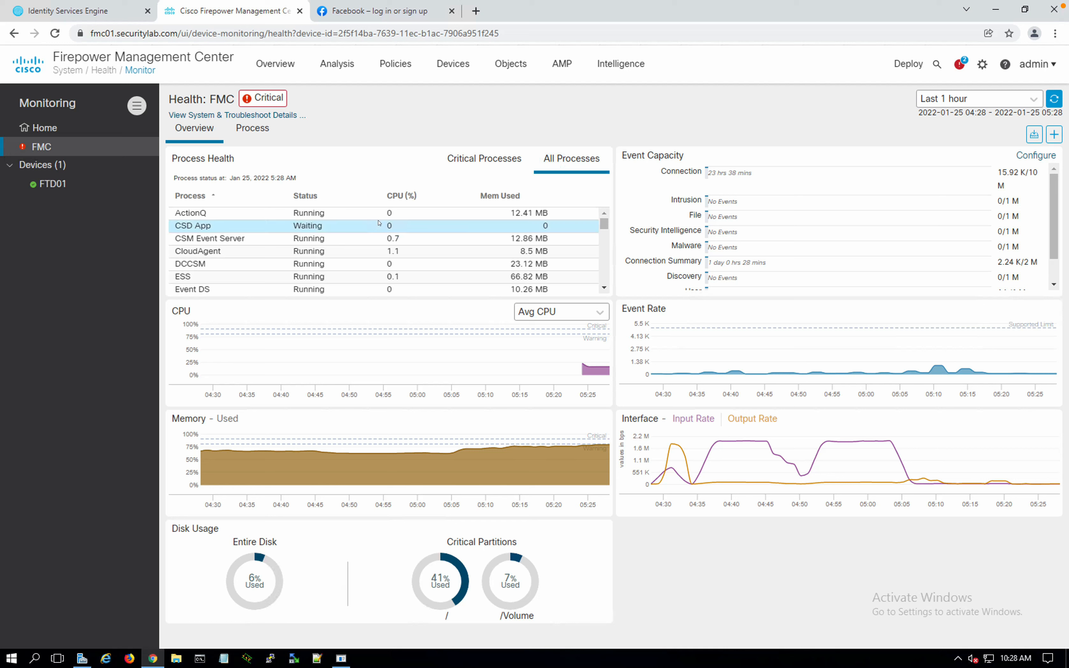
{"action": "scroll", "coordinate": [297, 226], "scroll_direction": "down", "scroll_amount": 1}
{"action": "scroll", "coordinate": [297, 225], "scroll_direction": "down", "scroll_amount": 5}
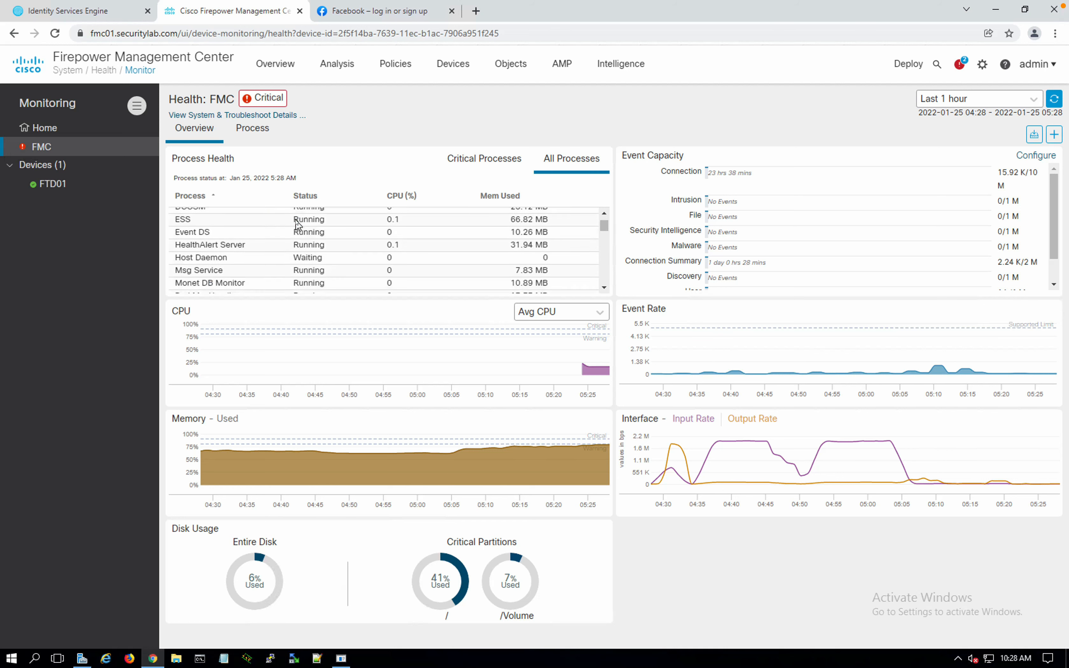
Review the rest of the FMC's process list and its process graphs, and return to FTD01's health overview
{"action": "scroll", "coordinate": [297, 225], "scroll_direction": "down", "scroll_amount": 8}
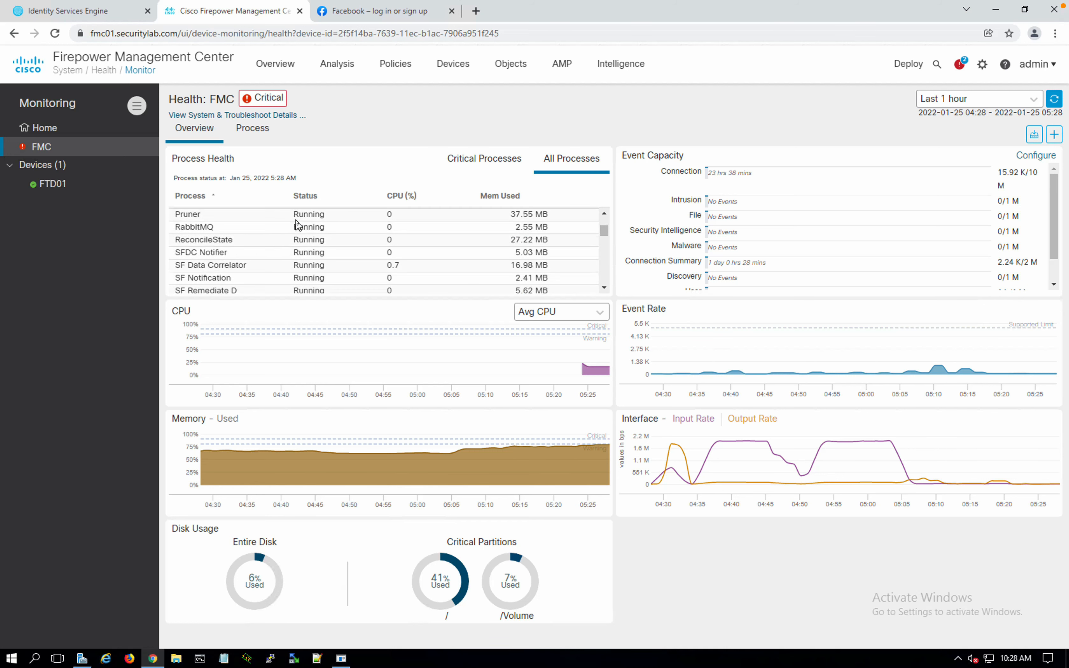
{"action": "scroll", "coordinate": [296, 221], "scroll_direction": "up", "scroll_amount": 1}
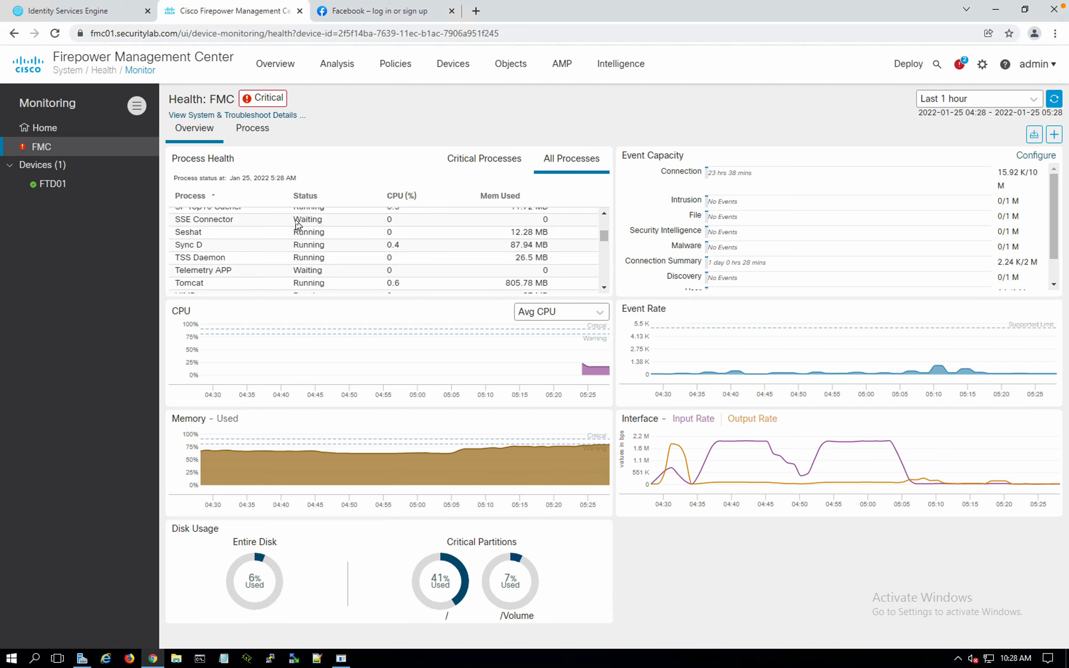
{"action": "scroll", "coordinate": [273, 224], "scroll_direction": "down", "scroll_amount": 1}
{"action": "scroll", "coordinate": [277, 229], "scroll_direction": "down", "scroll_amount": 4}
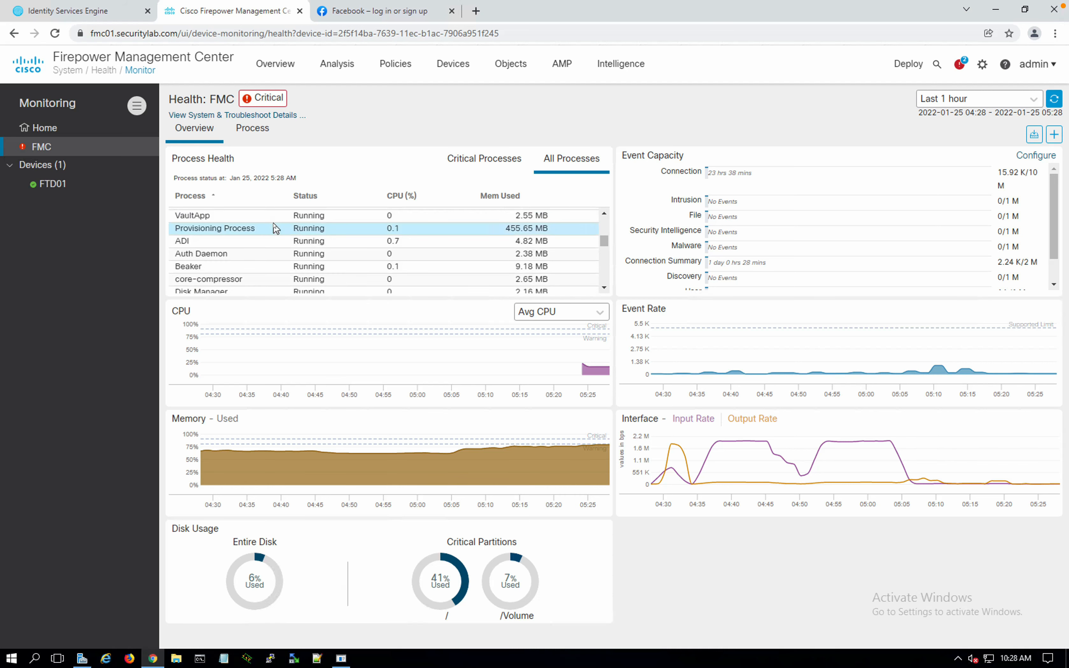
{"action": "scroll", "coordinate": [276, 228], "scroll_direction": "down", "scroll_amount": 1}
{"action": "left_click", "coordinate": [241, 132]}
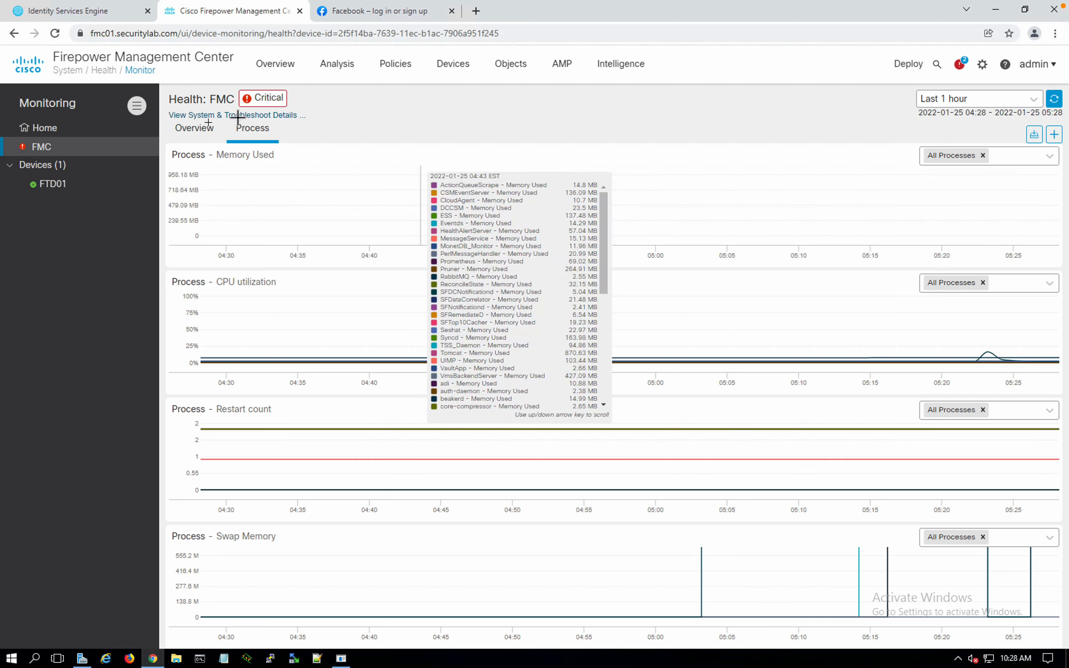
{"action": "left_click", "coordinate": [206, 136]}
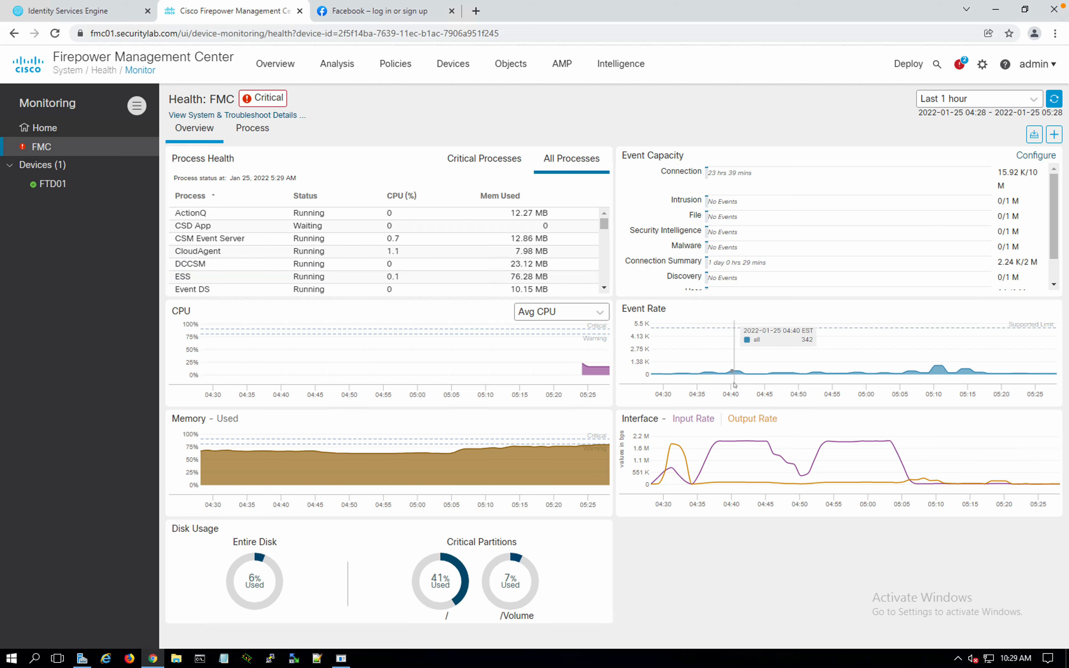
{"action": "left_click", "coordinate": [29, 173]}
{"action": "left_click", "coordinate": [56, 185]}
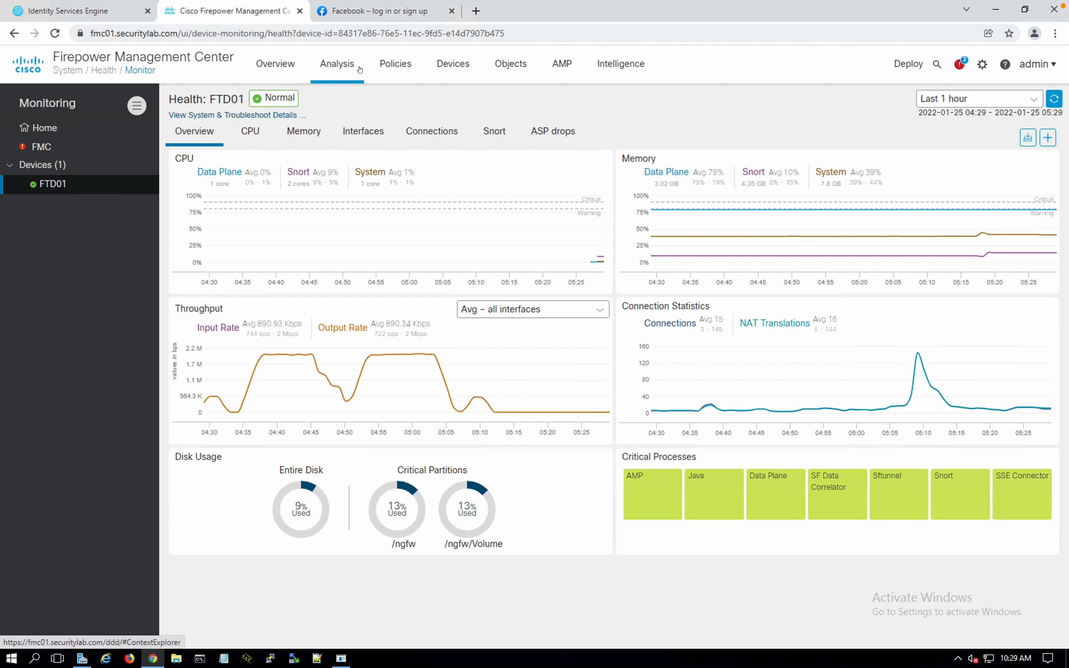
Open the ACP-01 access control policy for editing and show its Security Intelligence settings
{"action": "left_click", "coordinate": [387, 70]}
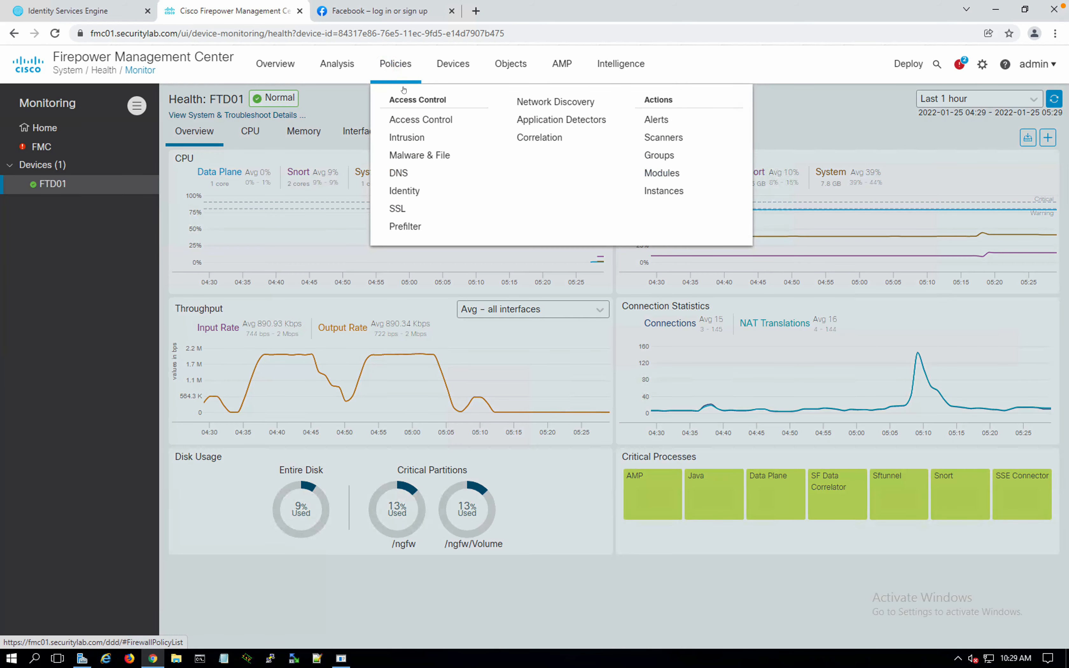
{"action": "left_click", "coordinate": [413, 119]}
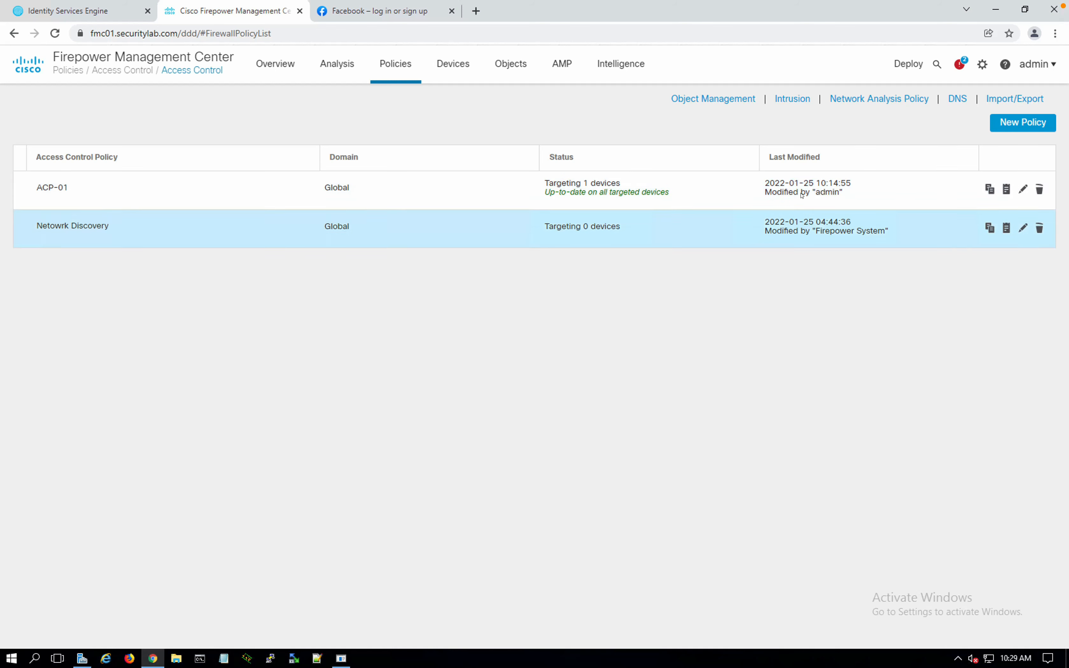
{"action": "left_click", "coordinate": [1022, 191]}
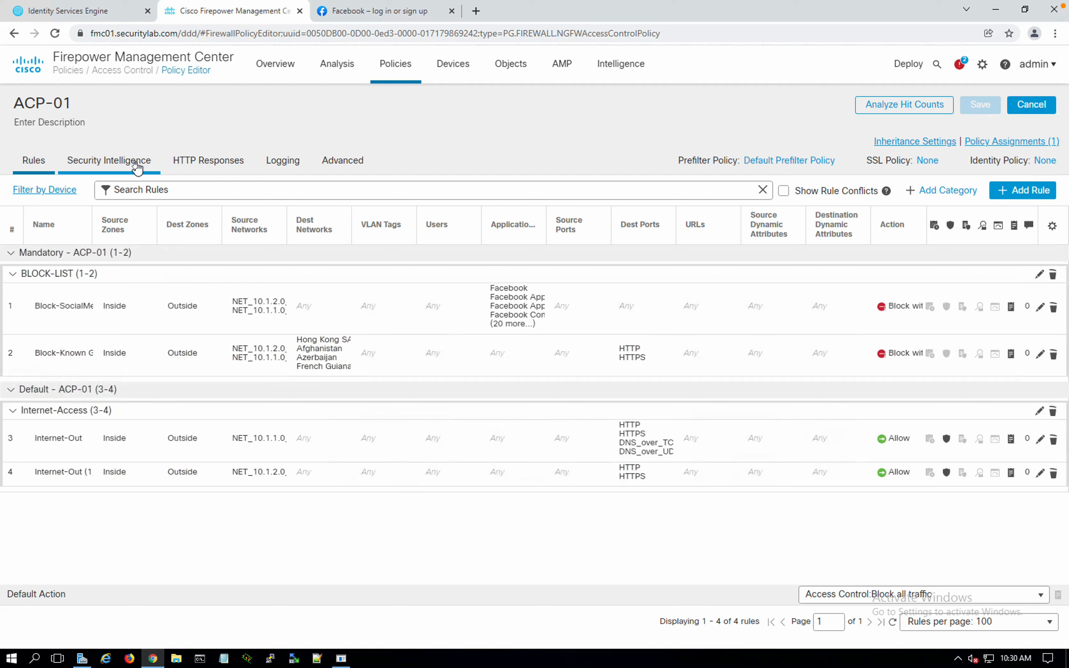
{"action": "left_click", "coordinate": [135, 165]}
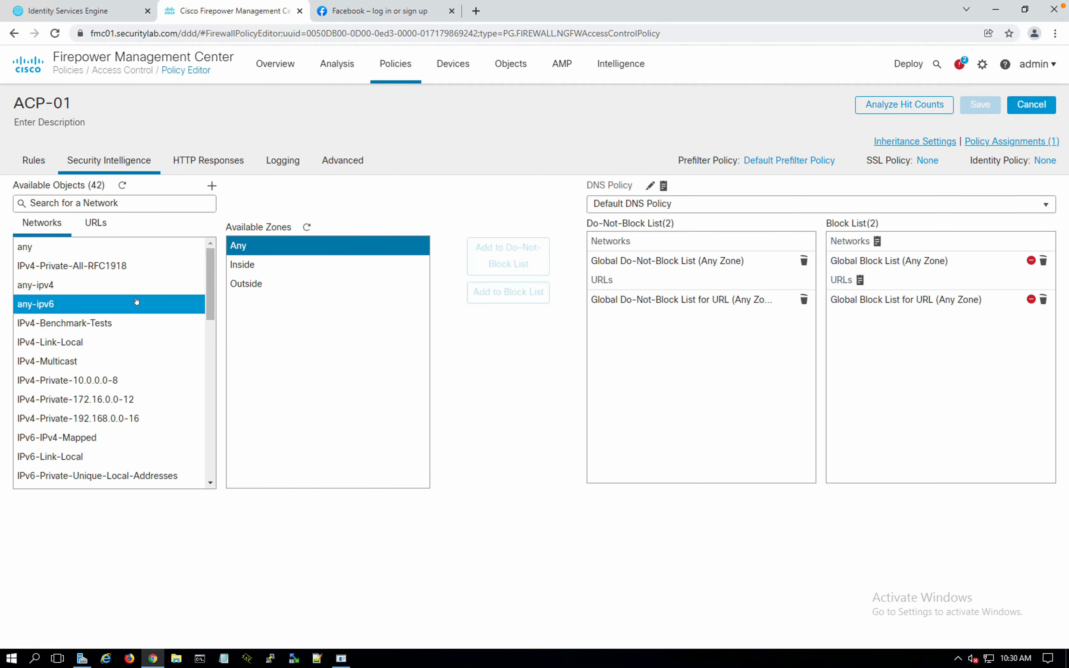
Add all Security Intelligence network feeds from Attackers through Tor_exit_node to ACP-01's Block List for any zone
{"action": "left_click", "coordinate": [208, 281]}
{"action": "left_click_drag", "start_coordinate": [208, 281], "coordinate": [214, 371]}
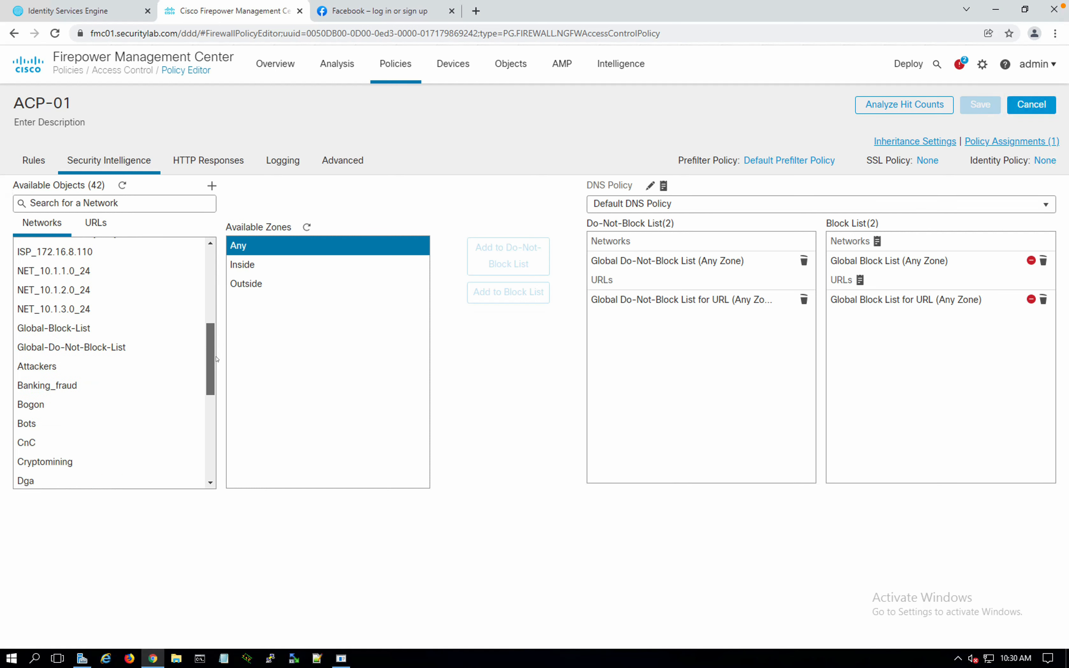
{"action": "left_click", "coordinate": [107, 332]}
{"action": "left_click", "coordinate": [84, 346]}
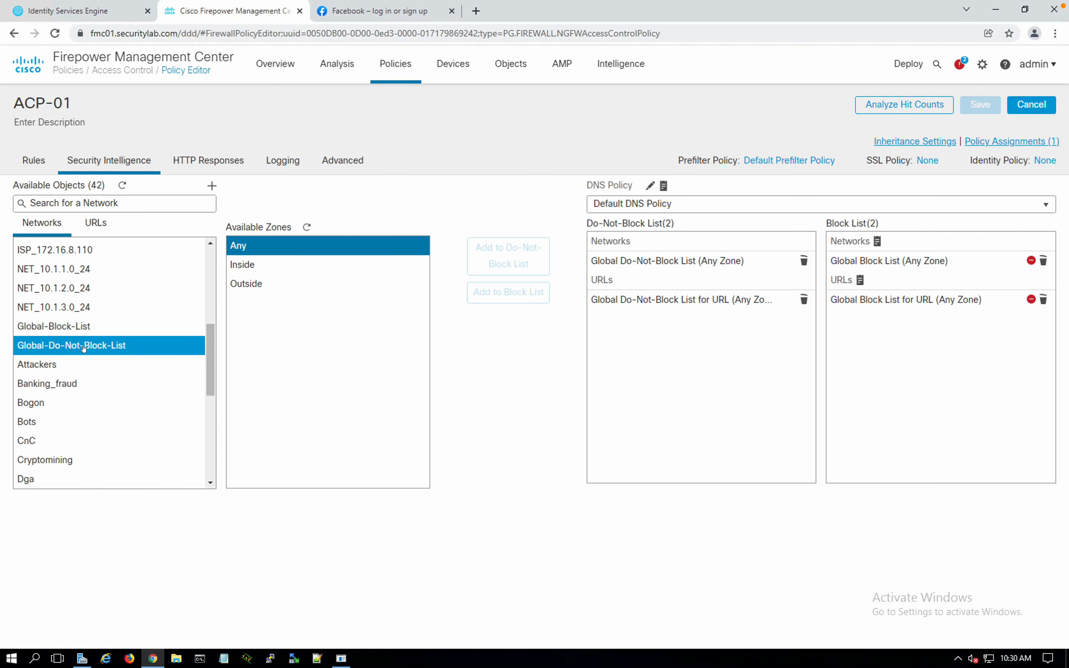
{"action": "left_click", "coordinate": [68, 363]}
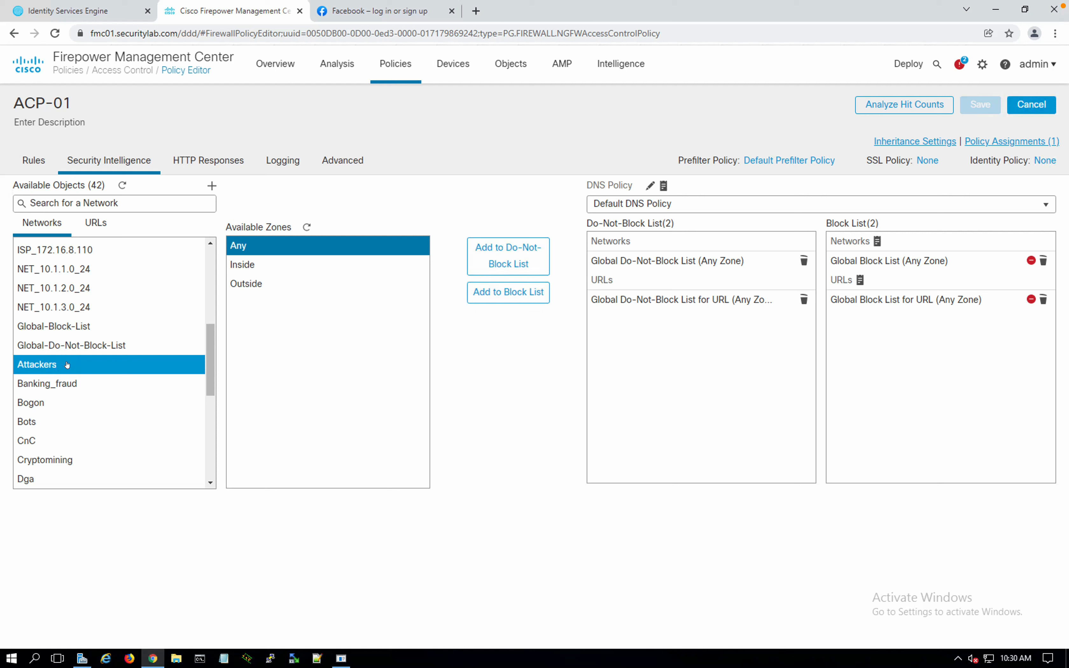
{"action": "key", "text": "shift+Down"}
{"action": "key", "text": "shift+Down"}
{"action": "key", "text": "shift+Down"}
{"action": "key", "text": "shift+Down"}
{"action": "key", "text": "shift+Down"}
{"action": "key", "text": "shift+Down"}
{"action": "key", "text": "shift+Down"}
{"action": "key", "text": "shift+Down"}
{"action": "key", "text": "shift+Down"}
{"action": "key", "text": "shift+Down"}
{"action": "key", "text": "shift+Down"}
{"action": "key", "text": "shift+Down"}
{"action": "key", "text": "shift+Down"}
{"action": "key", "text": "shift+Down"}
{"action": "key", "text": "shift+Down"}
{"action": "key", "text": "shift+Down"}
{"action": "key", "text": "shift+Down"}
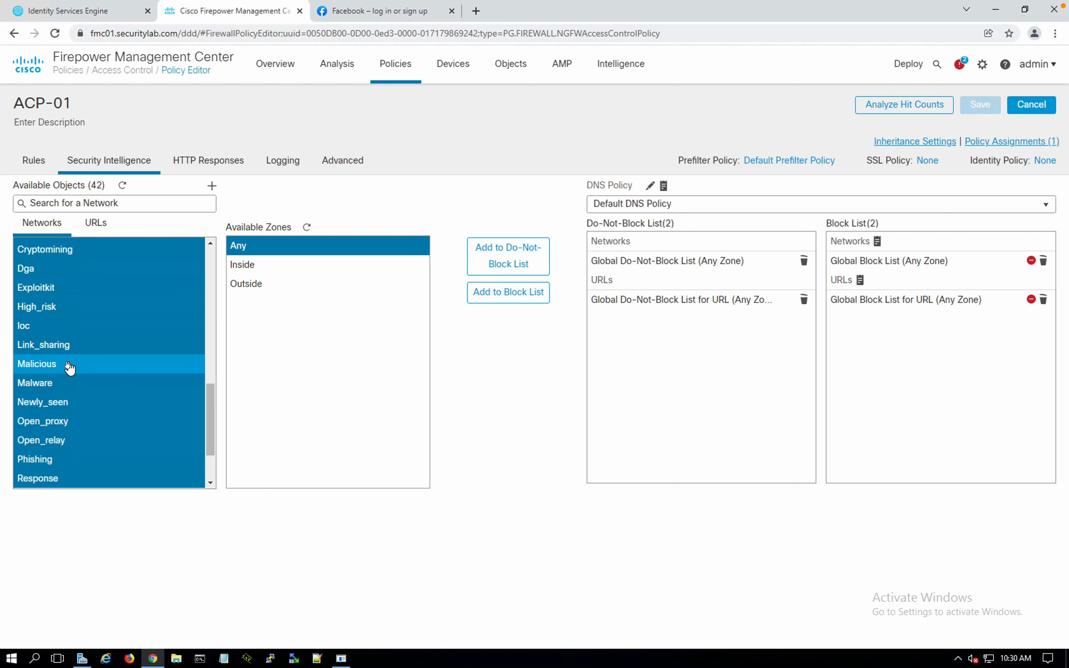
{"action": "key", "text": "shift+Down"}
{"action": "key", "text": "shift+Down"}
{"action": "key", "text": "shift+Down"}
{"action": "key", "text": "shift+Down"}
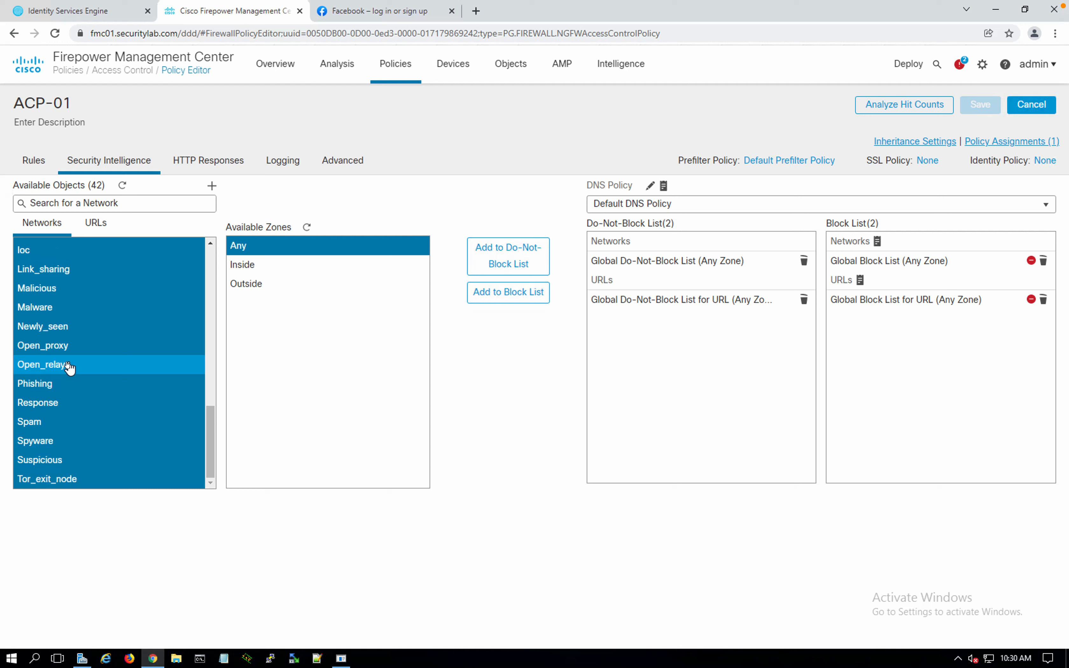
{"action": "left_click", "coordinate": [495, 297]}
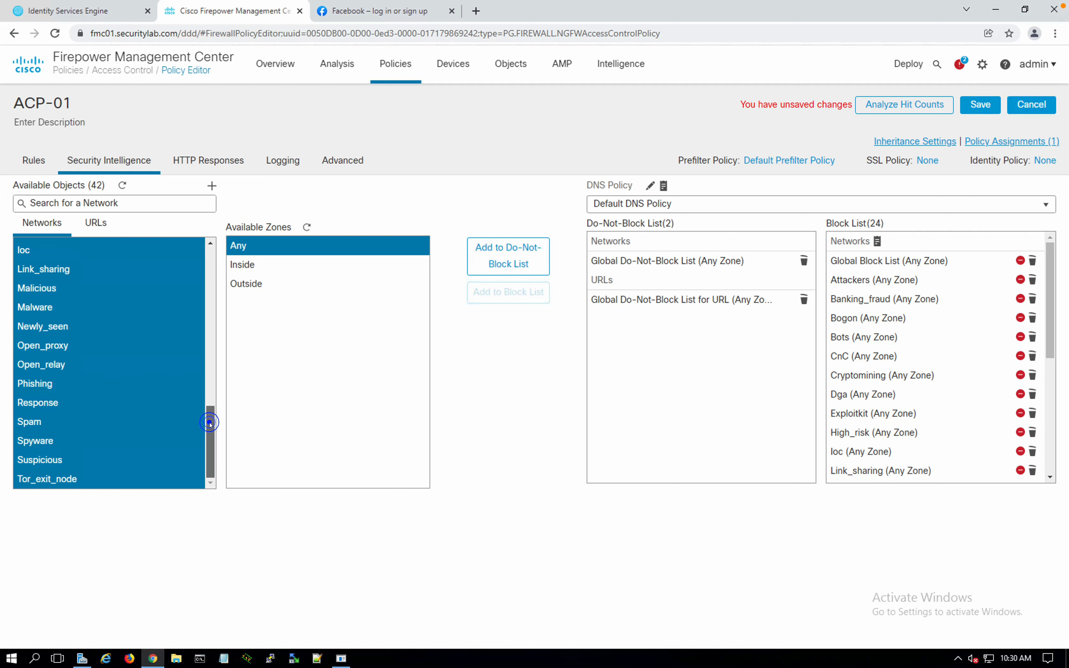
{"action": "left_click_drag", "start_coordinate": [212, 410], "coordinate": [212, 345]}
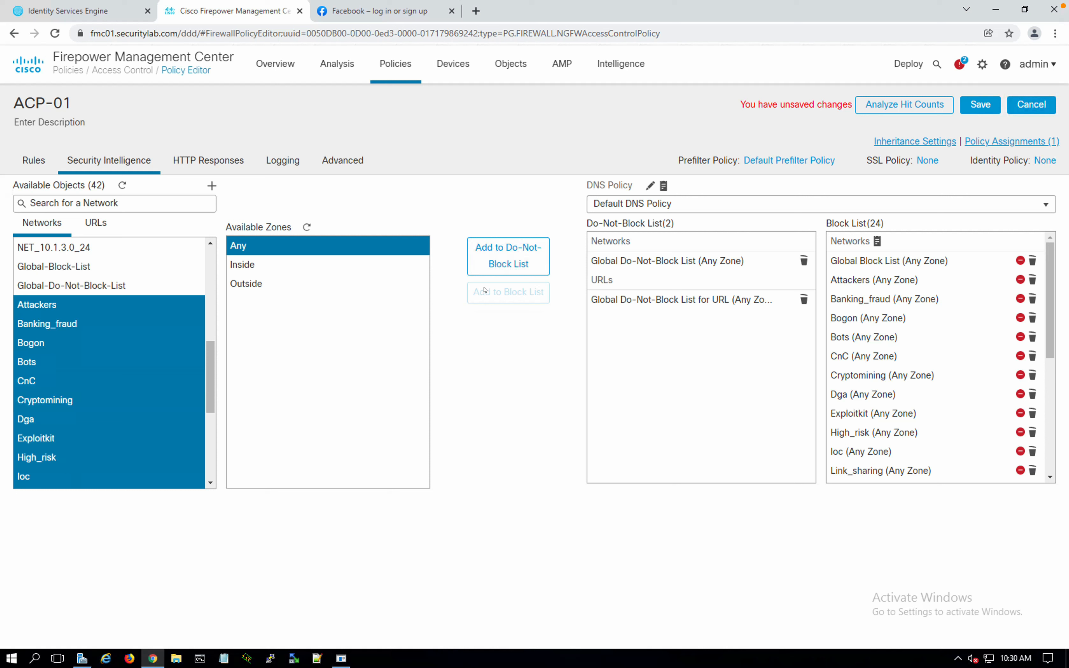
Add all URL feeds from URL Attackers through URL Tor_exit_node to the Block List for any zone and save the policy
{"action": "left_click", "coordinate": [95, 223]}
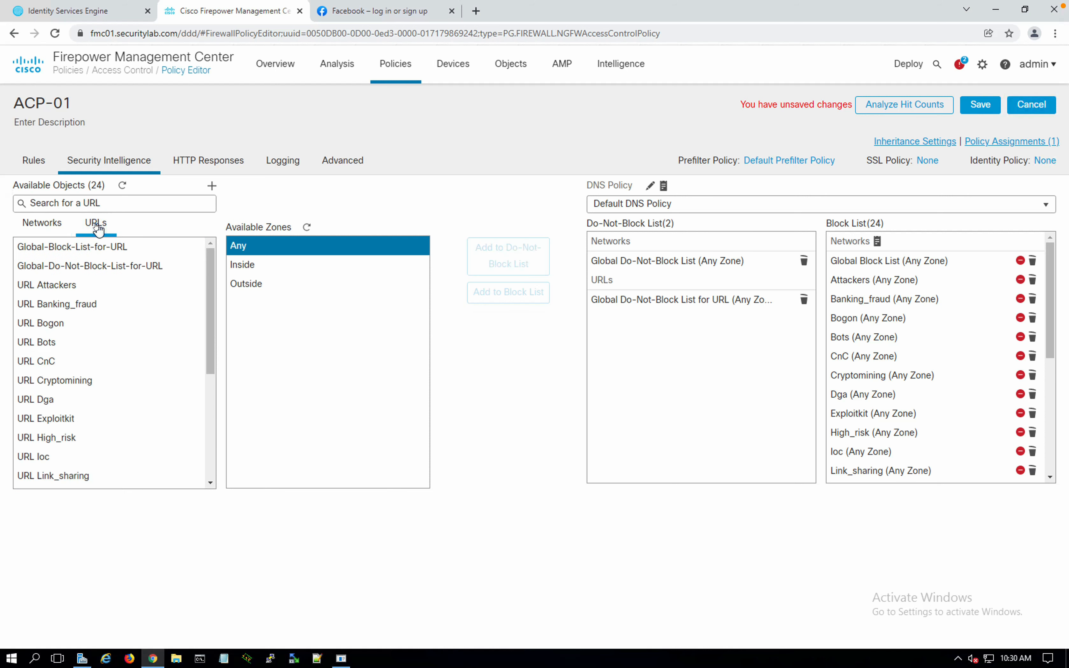
{"action": "left_click", "coordinate": [106, 264]}
{"action": "left_click", "coordinate": [76, 284]}
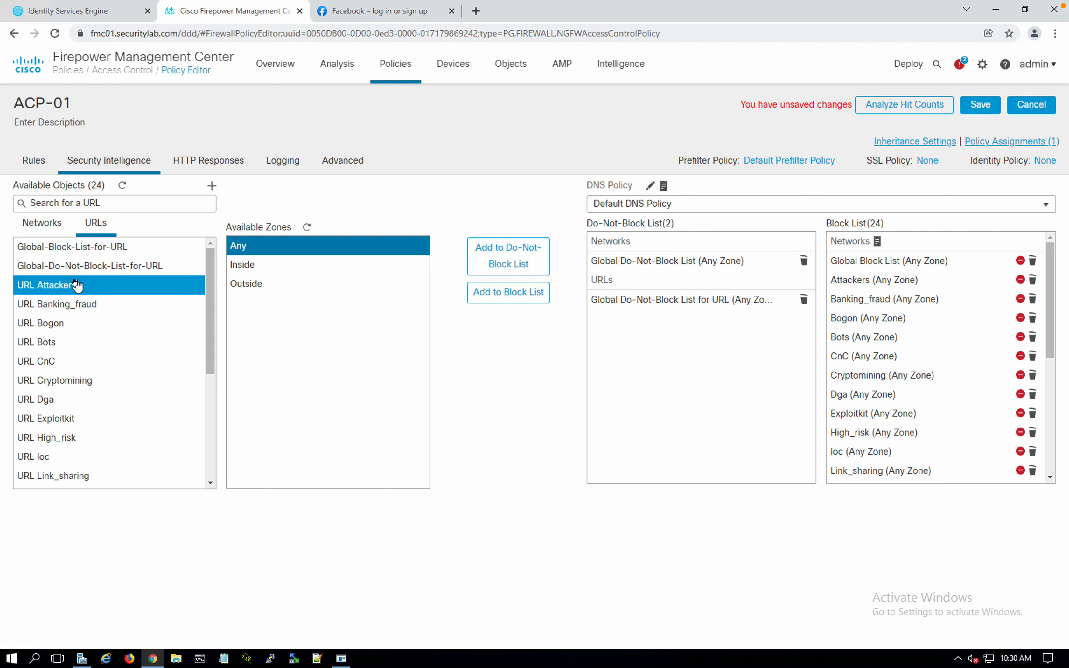
{"action": "key", "text": "shift+Down"}
{"action": "key", "text": "shift+Down"}
{"action": "key", "text": "shift+Down"}
{"action": "key", "text": "shift+Down"}
{"action": "key", "text": "shift+Down"}
{"action": "key", "text": "shift+Down"}
{"action": "key", "text": "shift+Down"}
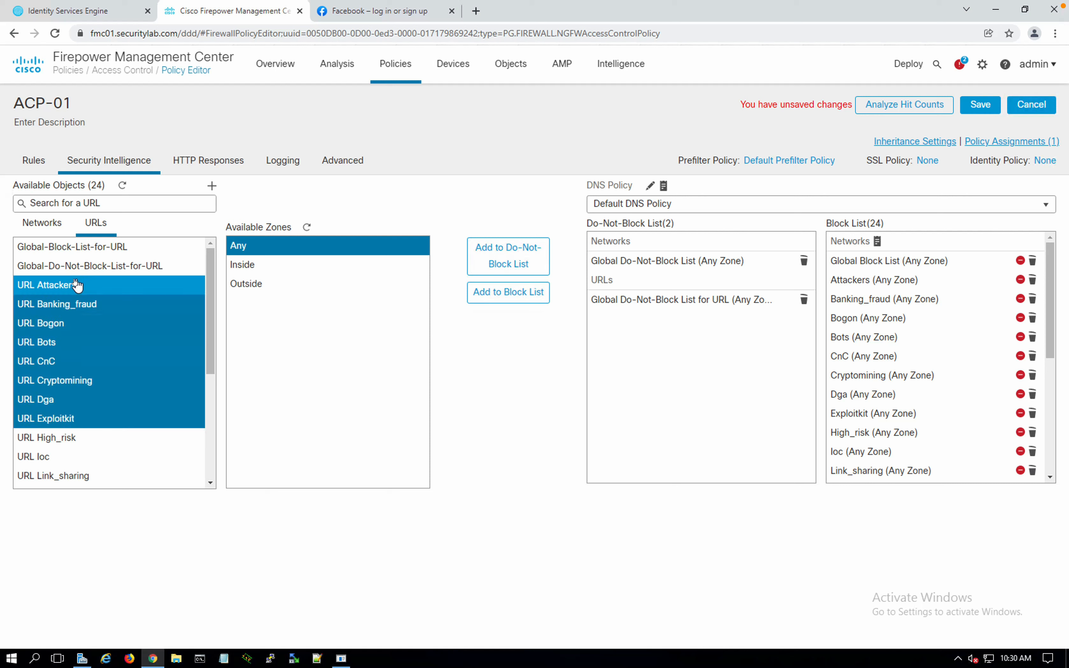
{"action": "key", "text": "shift+Down"}
{"action": "key", "text": "shift+Down"}
{"action": "key", "text": "shift+Down"}
{"action": "key", "text": "shift+Down"}
{"action": "key", "text": "shift+Down"}
{"action": "key", "text": "shift+Down"}
{"action": "key", "text": "shift+Down"}
{"action": "key", "text": "shift+Down"}
{"action": "key", "text": "shift+Down"}
{"action": "key", "text": "shift+Down"}
{"action": "key", "text": "shift+Down"}
{"action": "key", "text": "shift+Down"}
{"action": "key", "text": "shift+Down"}
{"action": "key", "text": "shift+Down"}
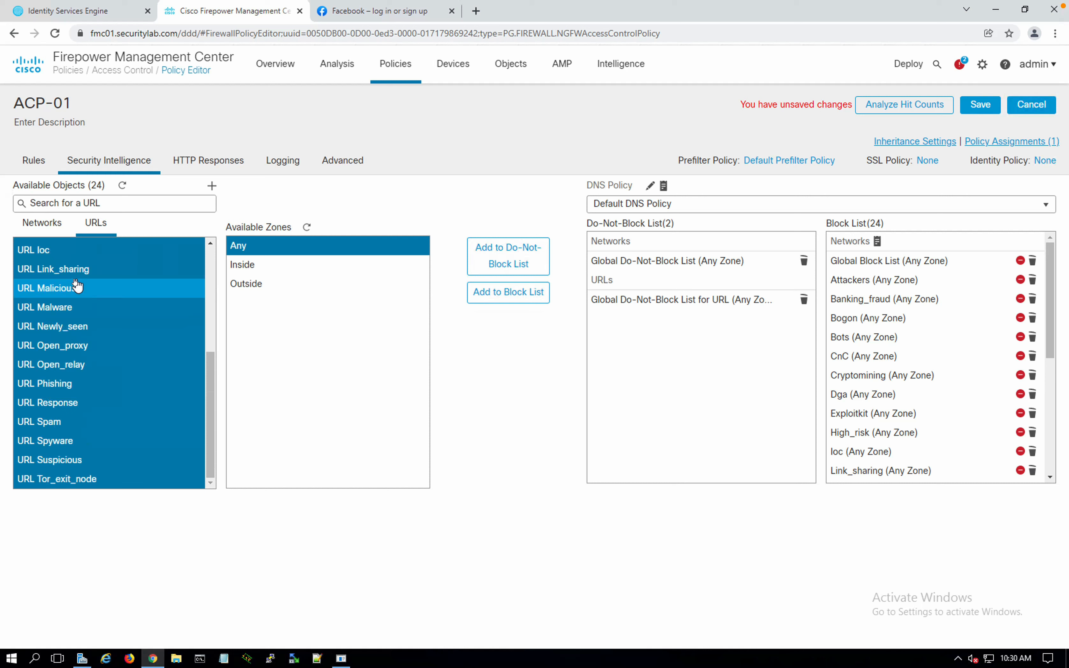
{"action": "left_click", "coordinate": [486, 294]}
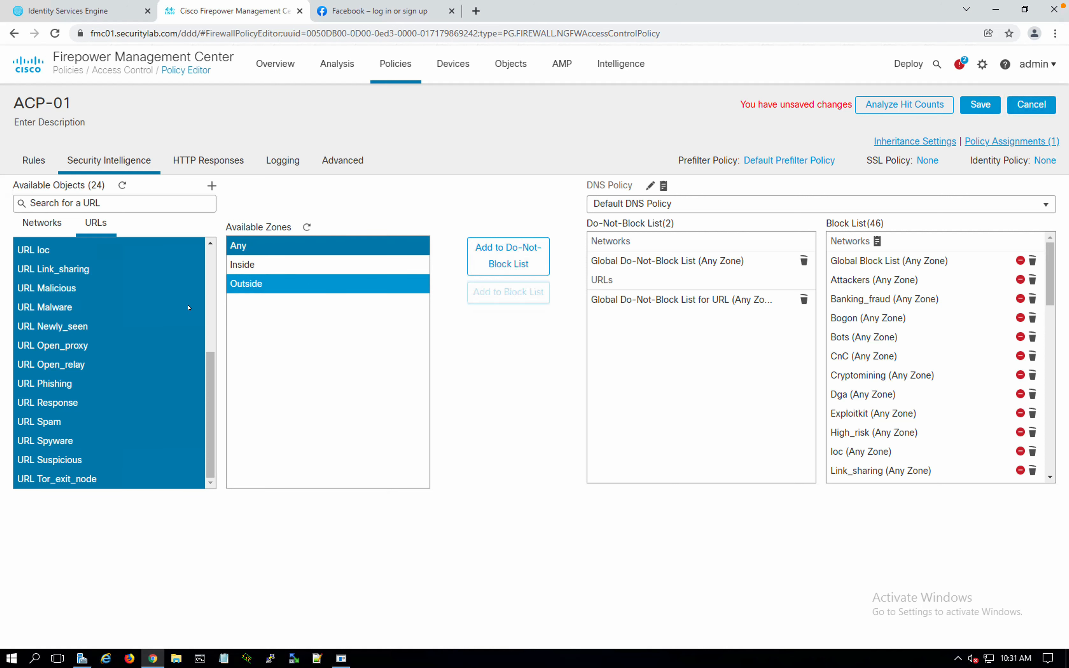
{"action": "left_click_drag", "start_coordinate": [211, 357], "coordinate": [210, 265]}
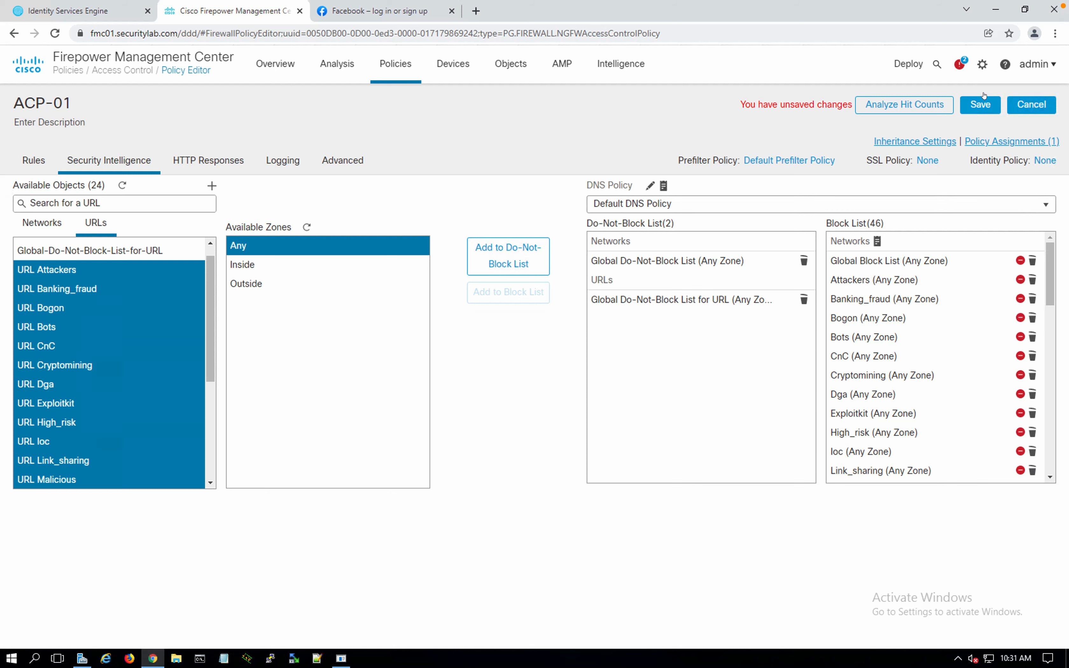
{"action": "left_click", "coordinate": [976, 104]}
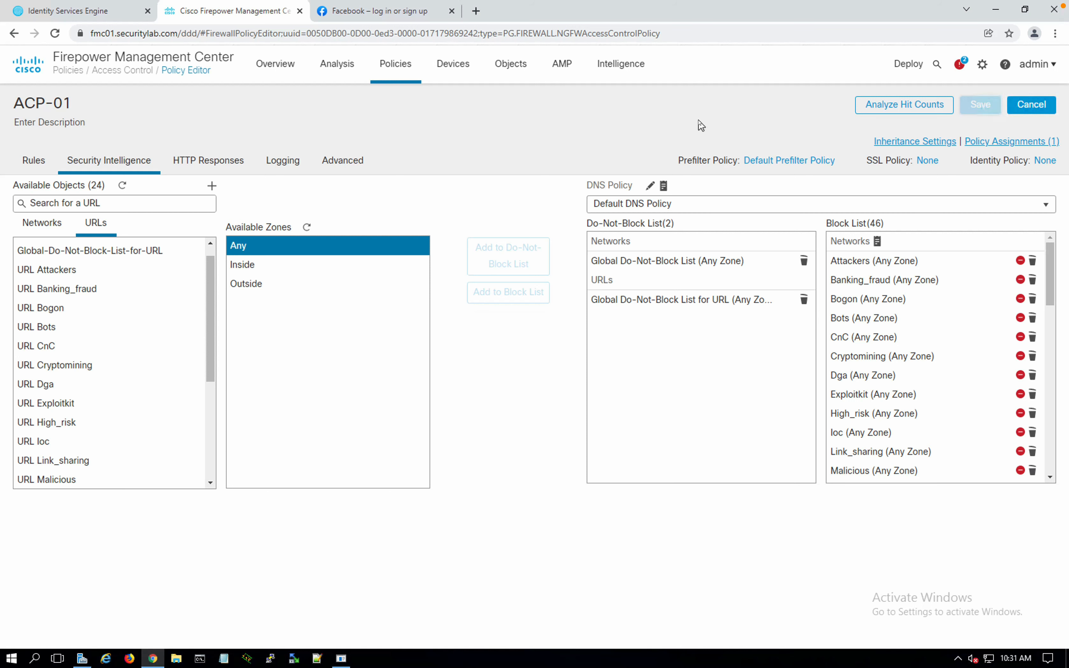
Return to the access control policy list to check ACP-01's status on its targeted devices
{"action": "left_click", "coordinate": [397, 74]}
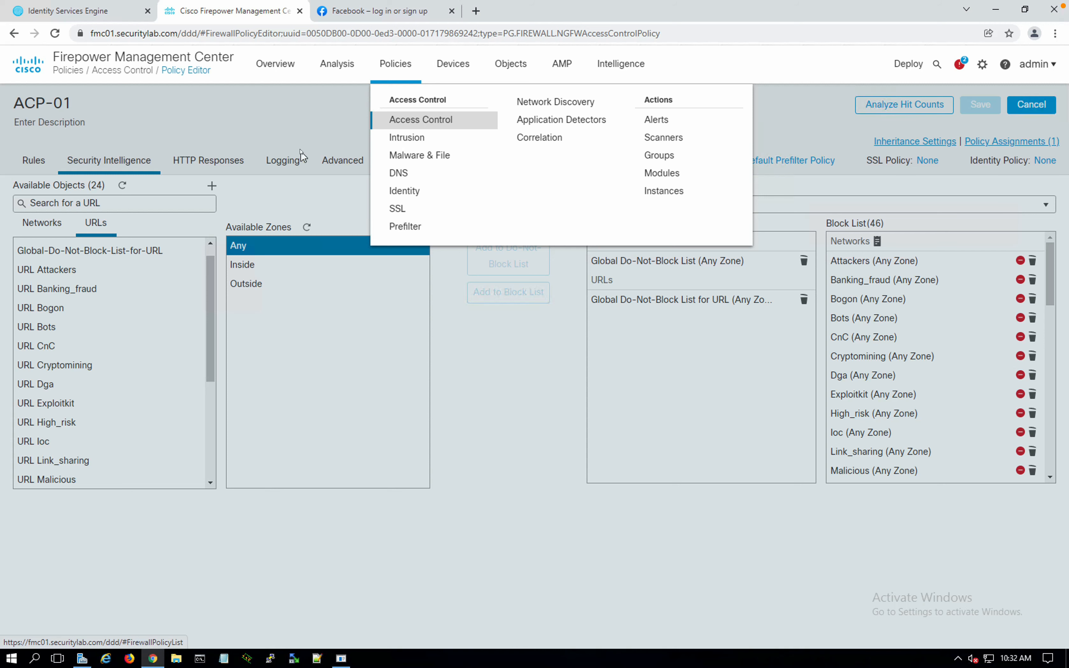
{"action": "left_click", "coordinate": [260, 89]}
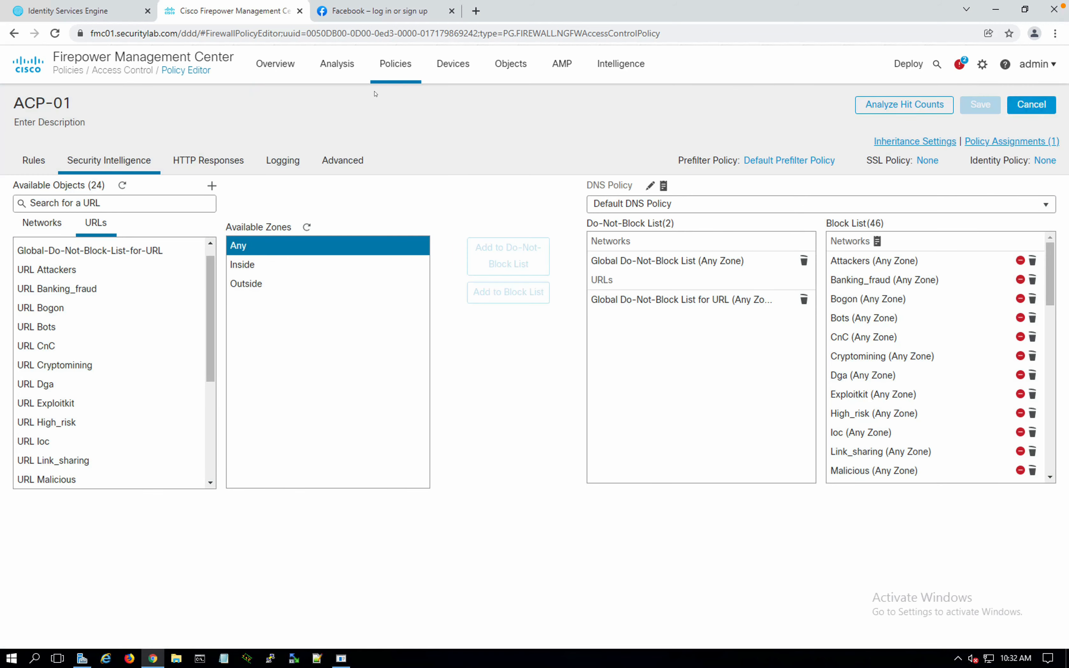
{"action": "left_click", "coordinate": [396, 57]}
{"action": "left_click", "coordinate": [408, 121]}
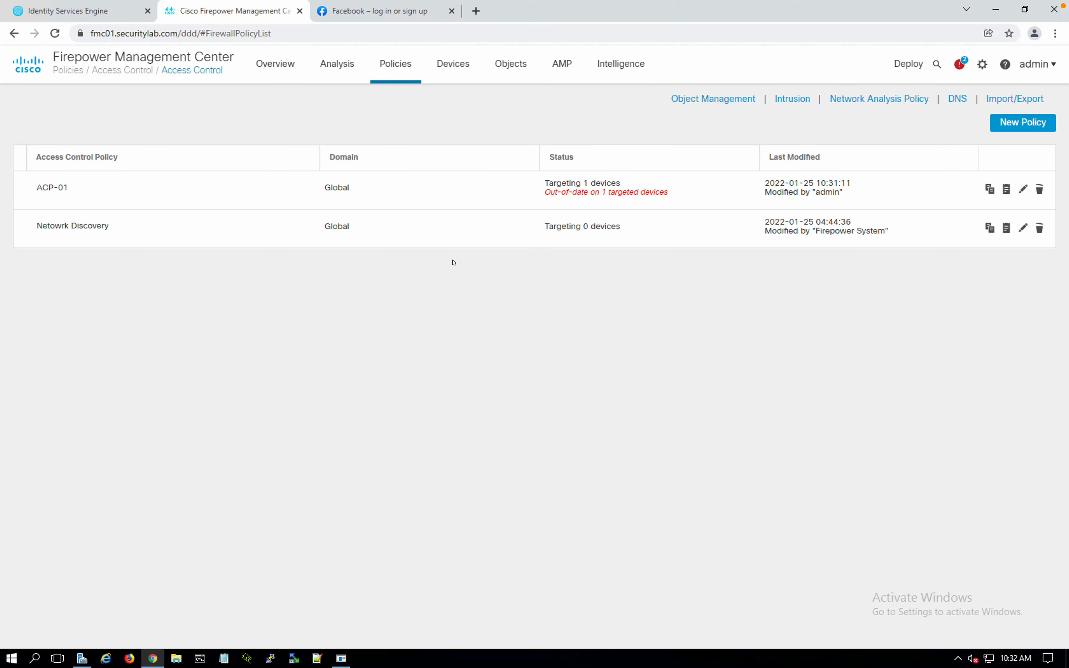
Open the list of pending deployments and select FTD01
{"action": "left_click", "coordinate": [908, 65]}
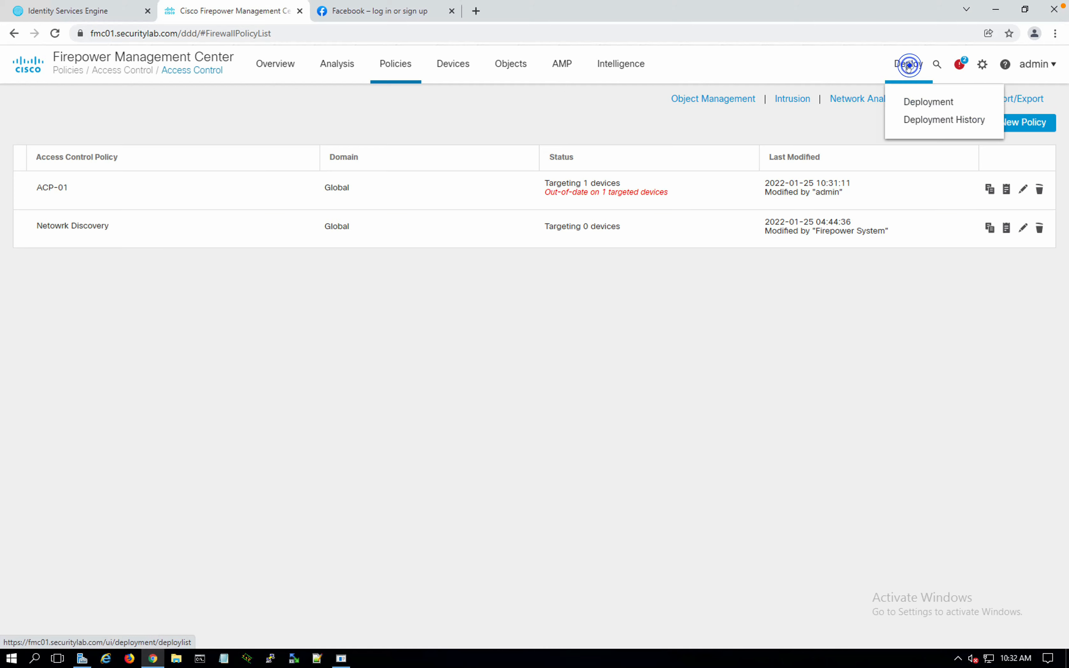
{"action": "left_click", "coordinate": [916, 101]}
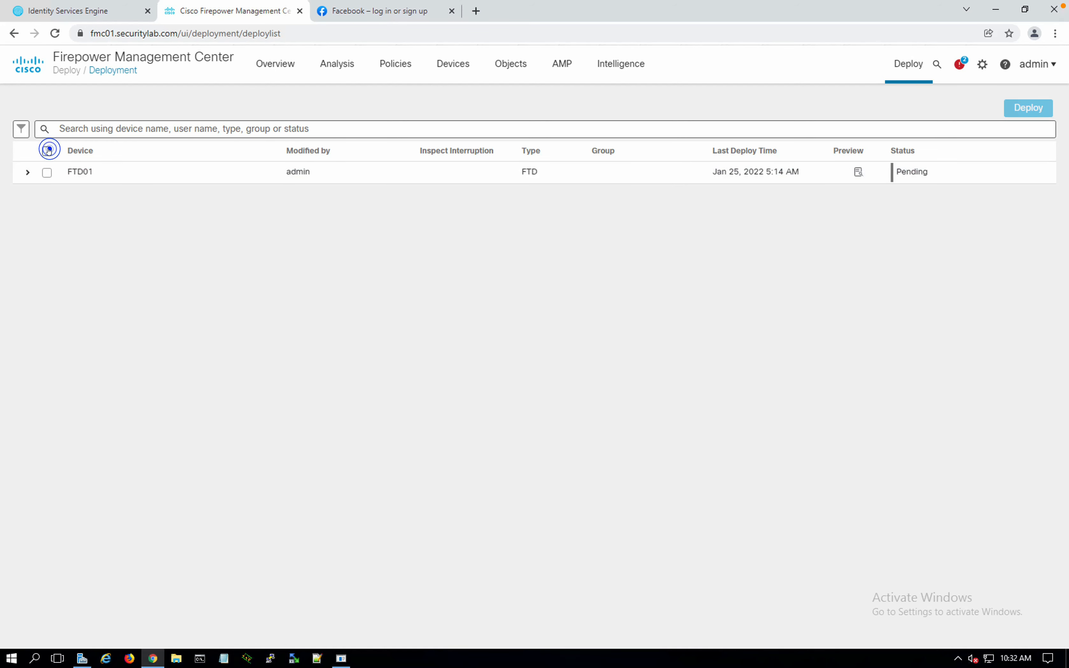
{"action": "left_click", "coordinate": [47, 151]}
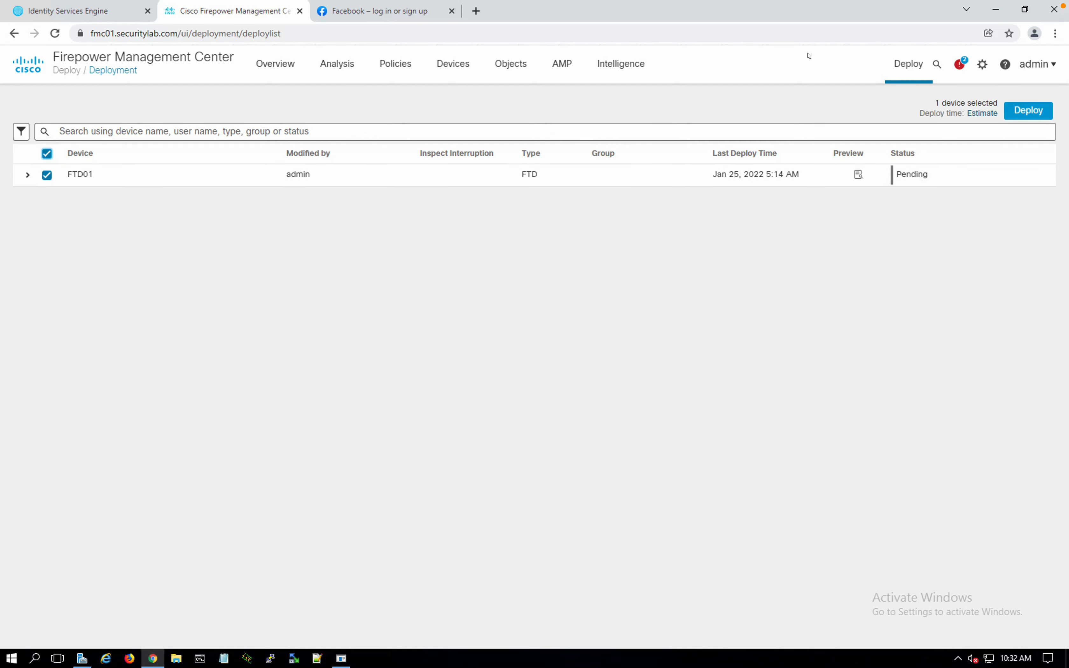
{"action": "mouse_move", "coordinate": [869, 1]}
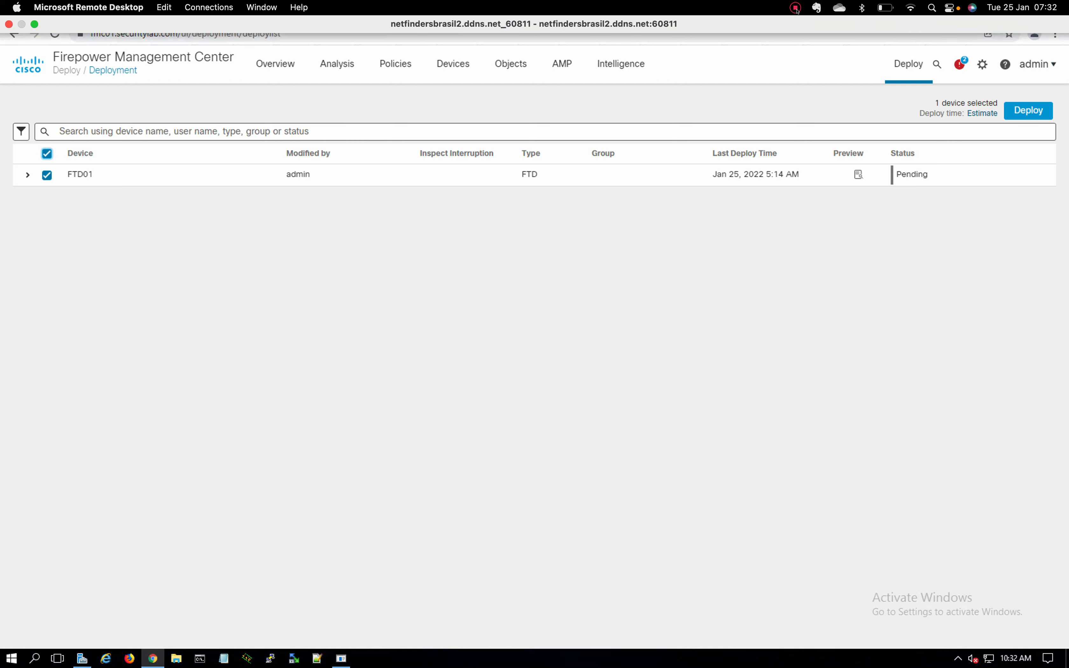
{"action": "left_click", "coordinate": [796, 8]}
{"action": "left_click", "coordinate": [802, 26]}
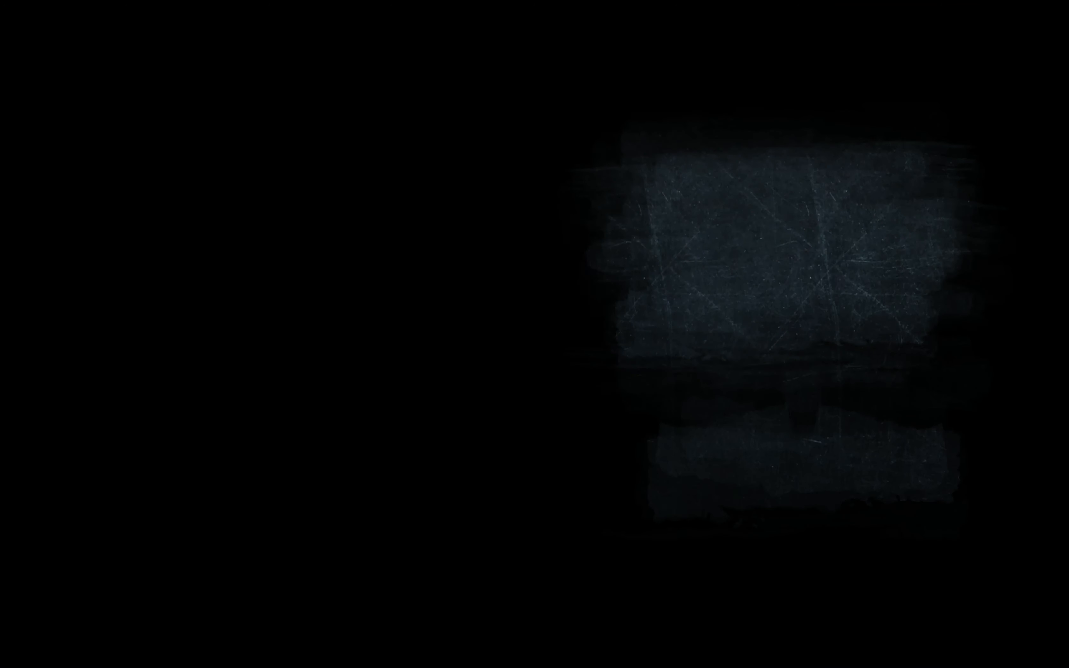